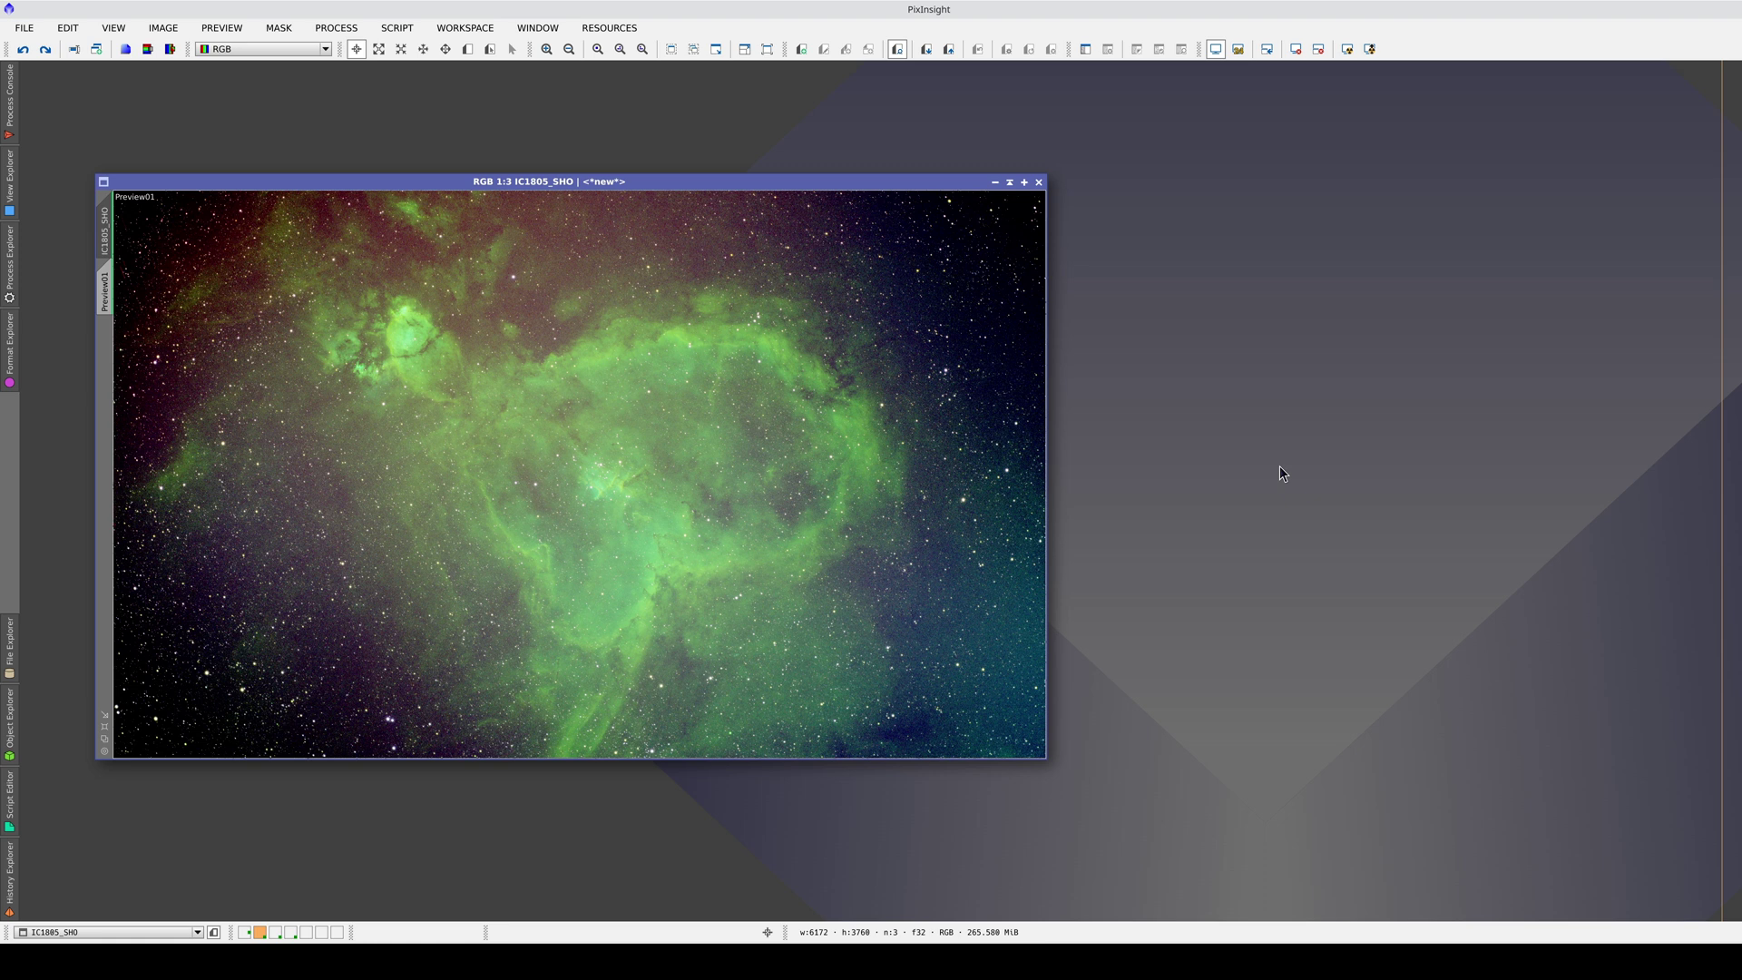
# Open SpectrophotometricFluxCalibration in narrowband mode with red at 674 nm and green at 656.3 nm.
pyautogui.click(10, 260)
pyautogui.doubleClick(127, 125)
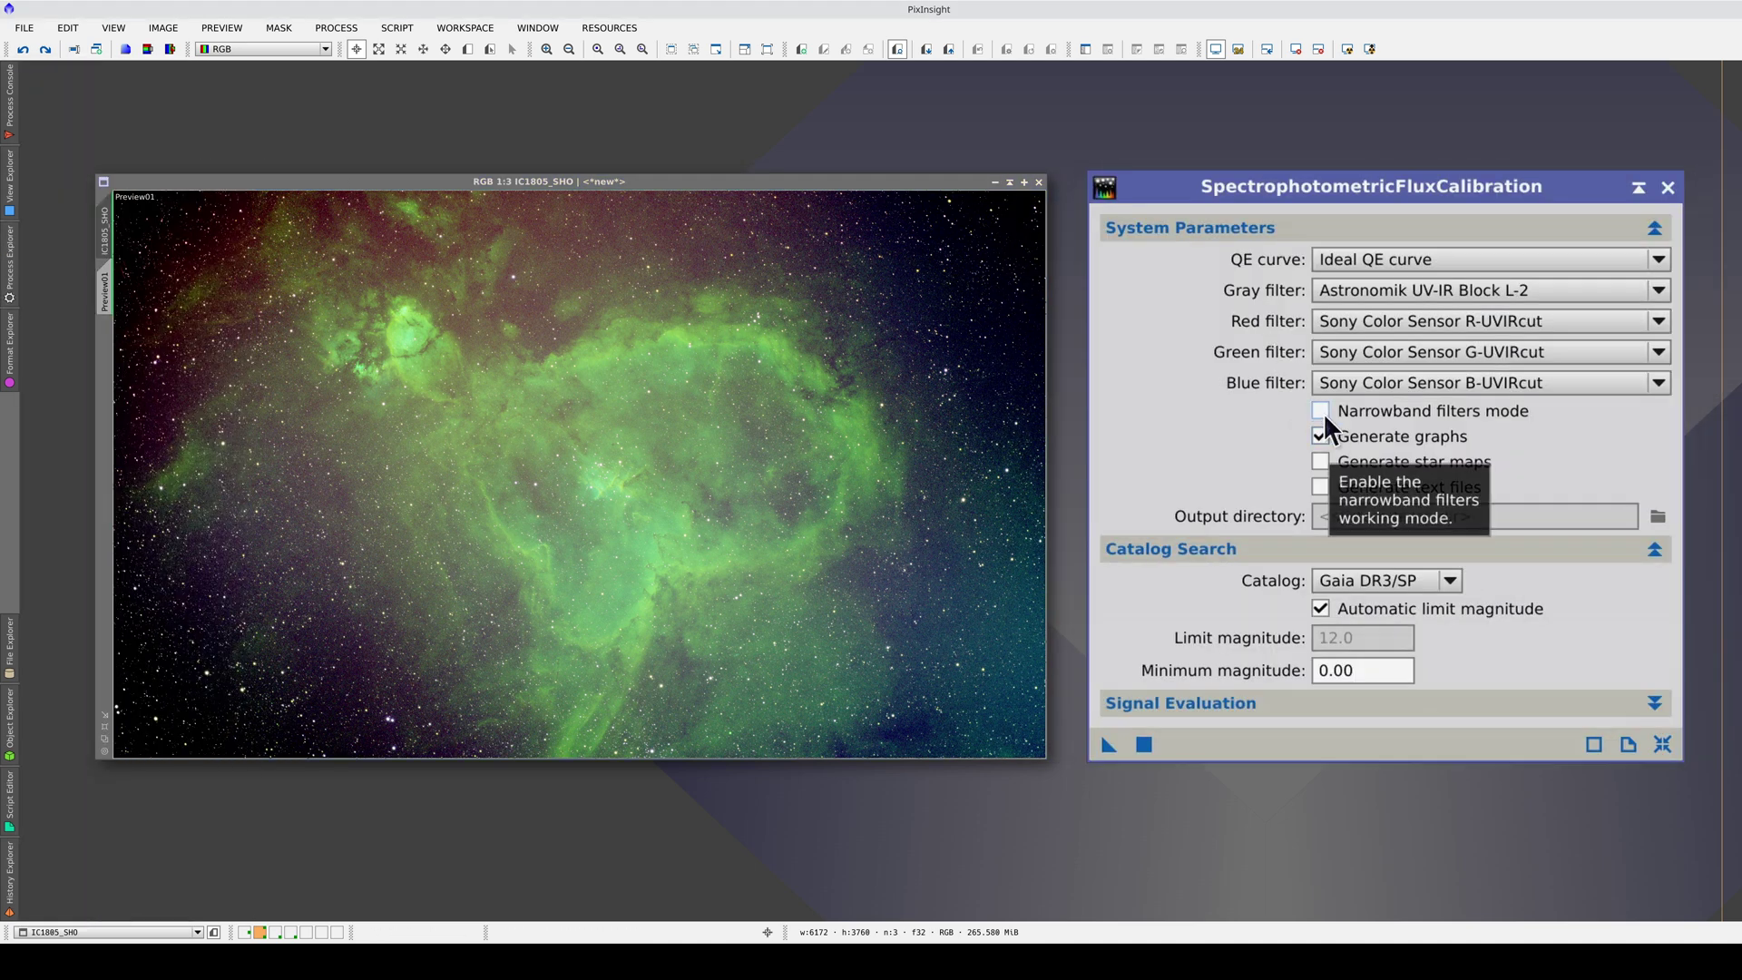
pyautogui.click(1321, 413)
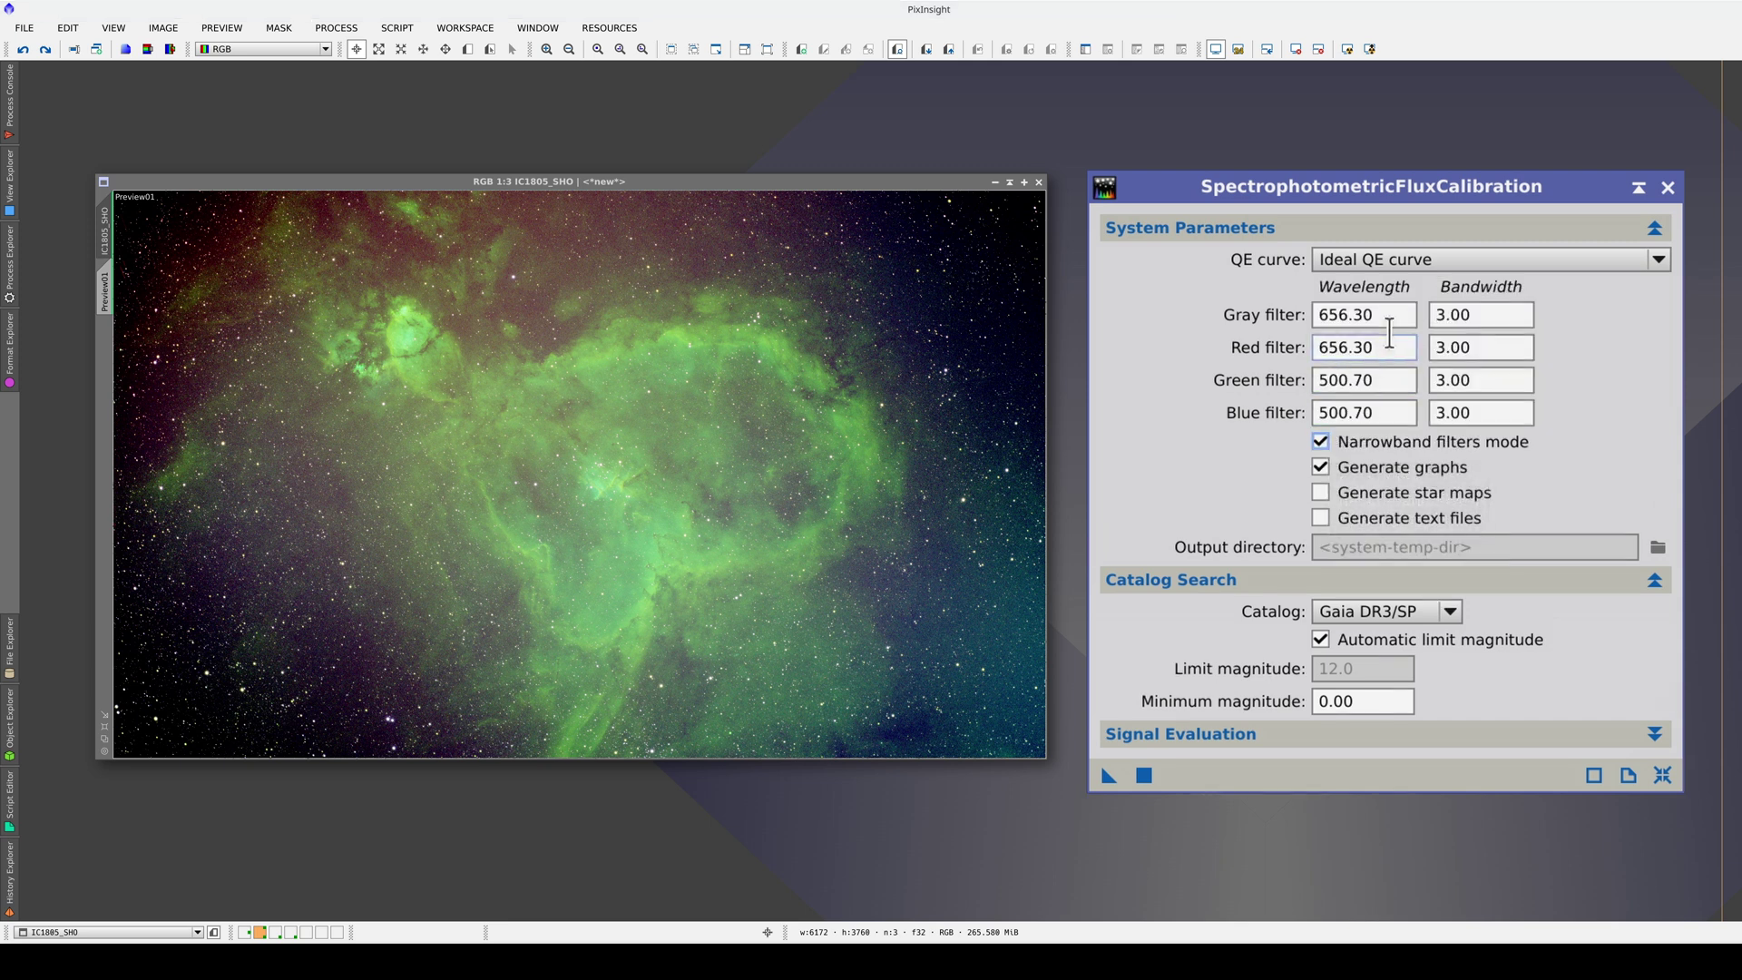
pyautogui.doubleClick(1389, 346)
pyautogui.write('674')
pyautogui.press('Tab')
pyautogui.press('Tab')
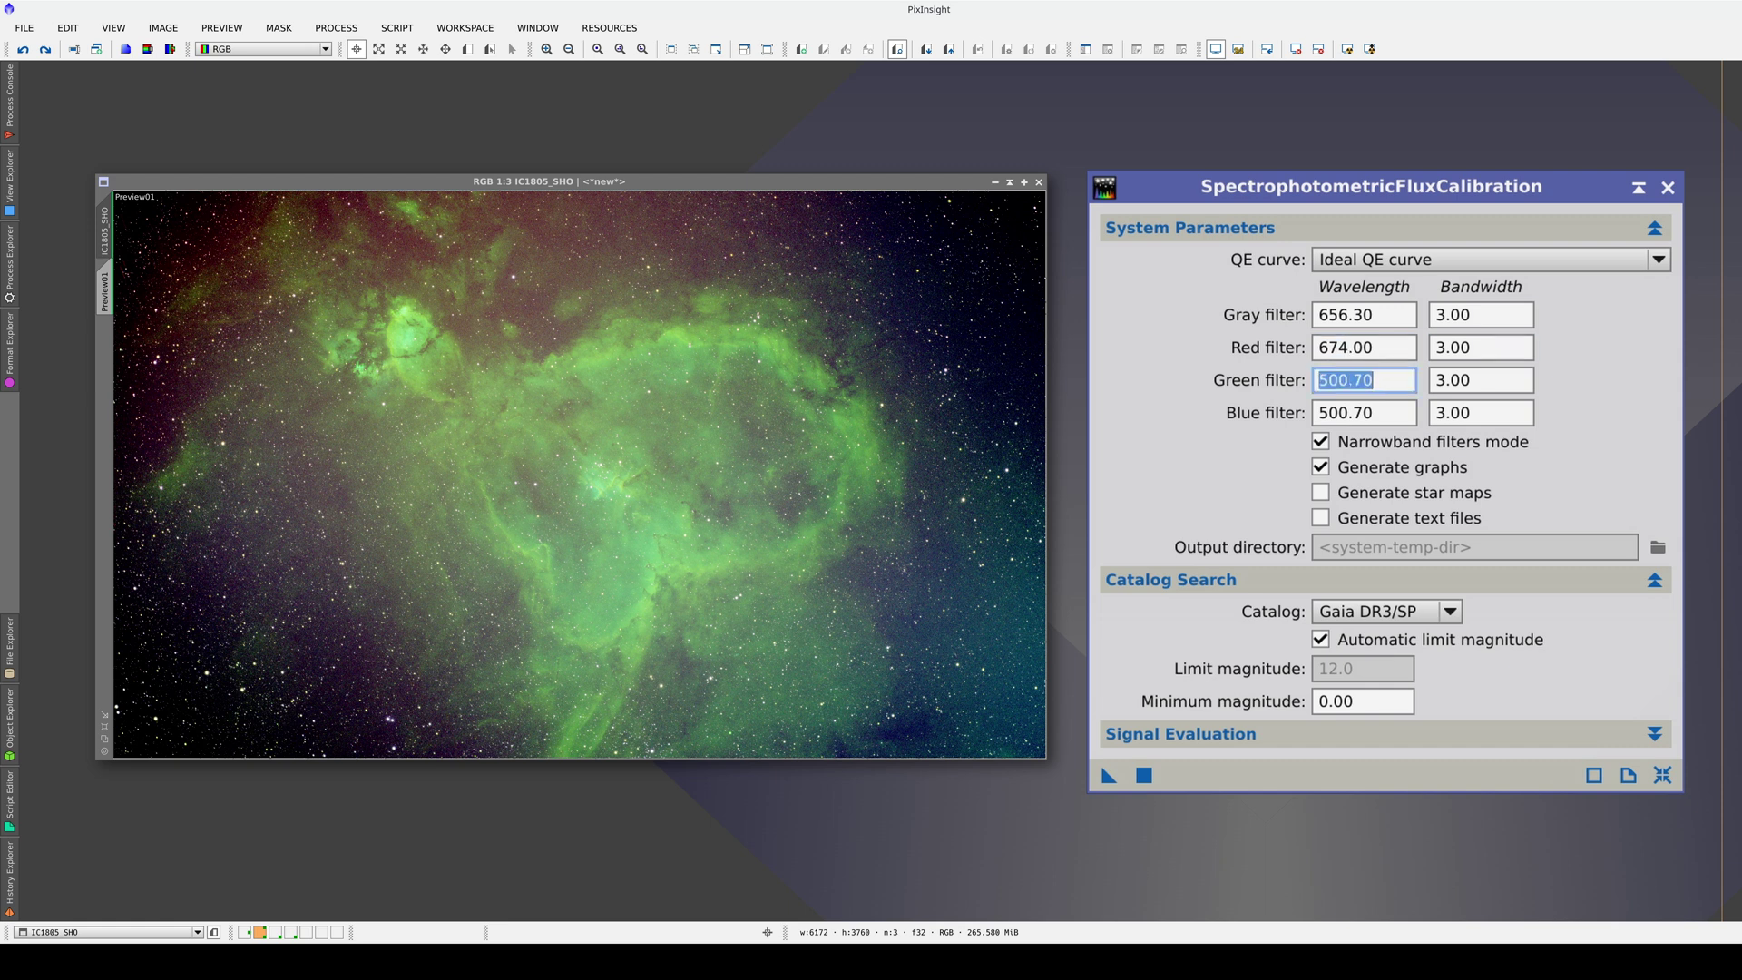
pyautogui.write('656.3')
pyautogui.press('Tab')
pyautogui.press('Tab')
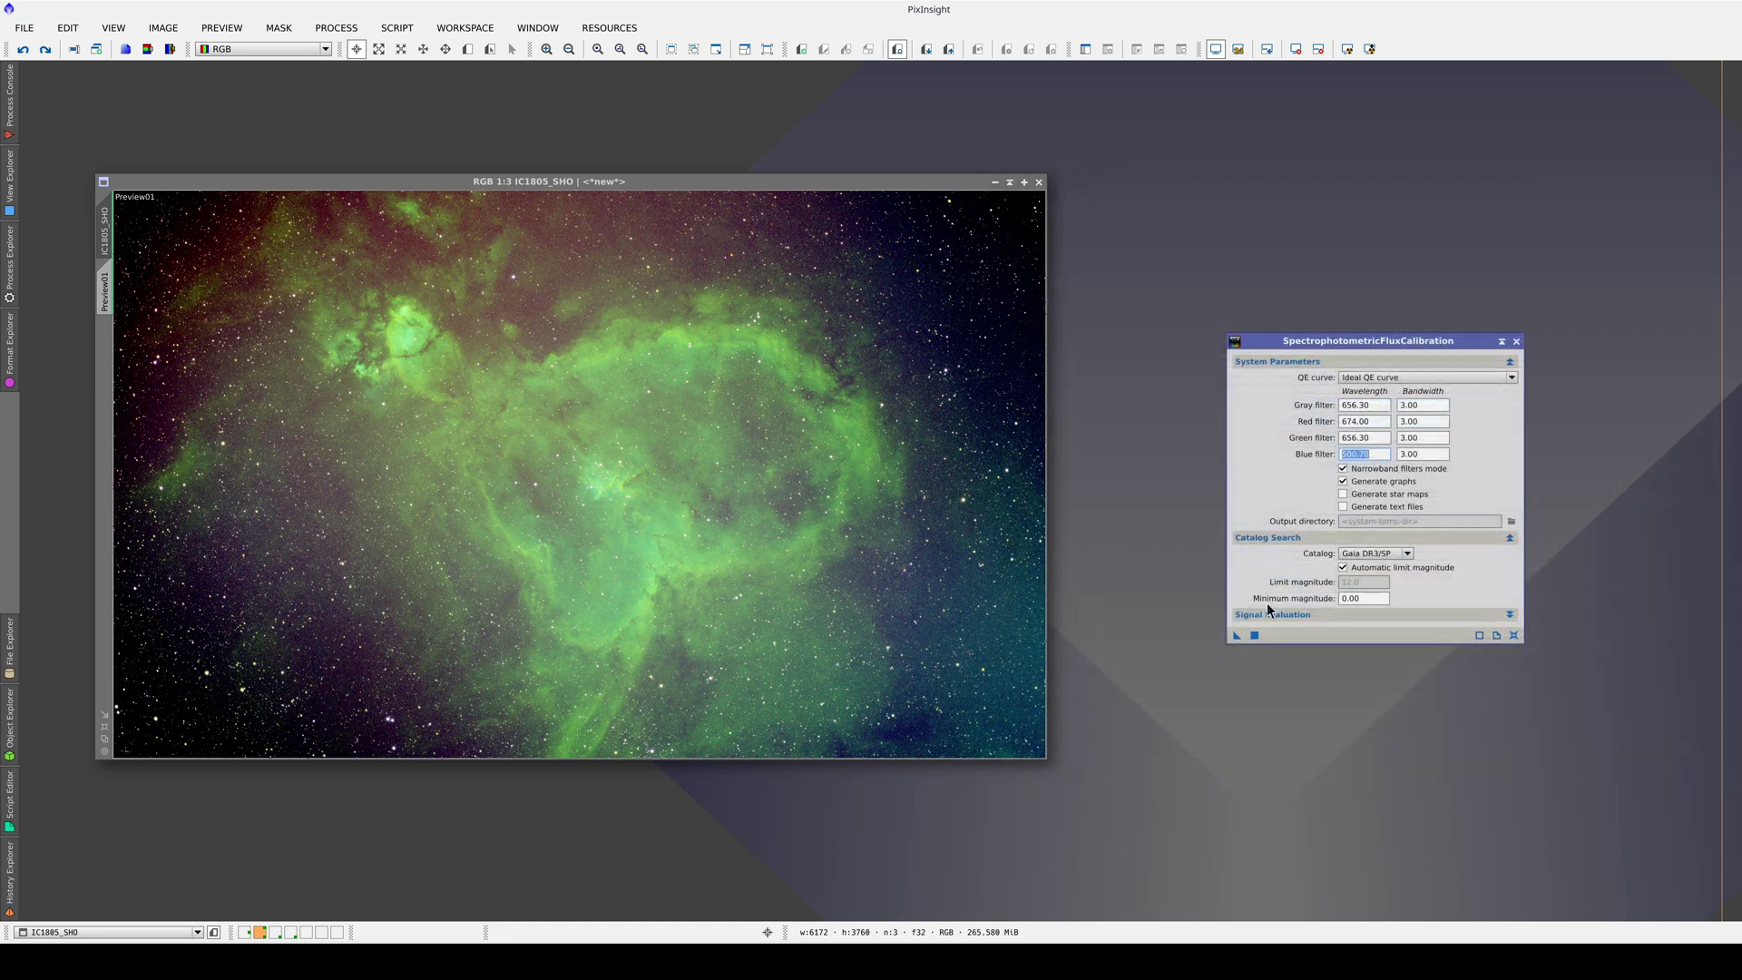
# Run the flux calibration on the IC1805_SHO image and close the graphs window.
pyautogui.moveTo(1238, 635); pyautogui.dragTo(1049, 640)
pyautogui.moveTo(813, 640); pyautogui.dragTo(813, 637)
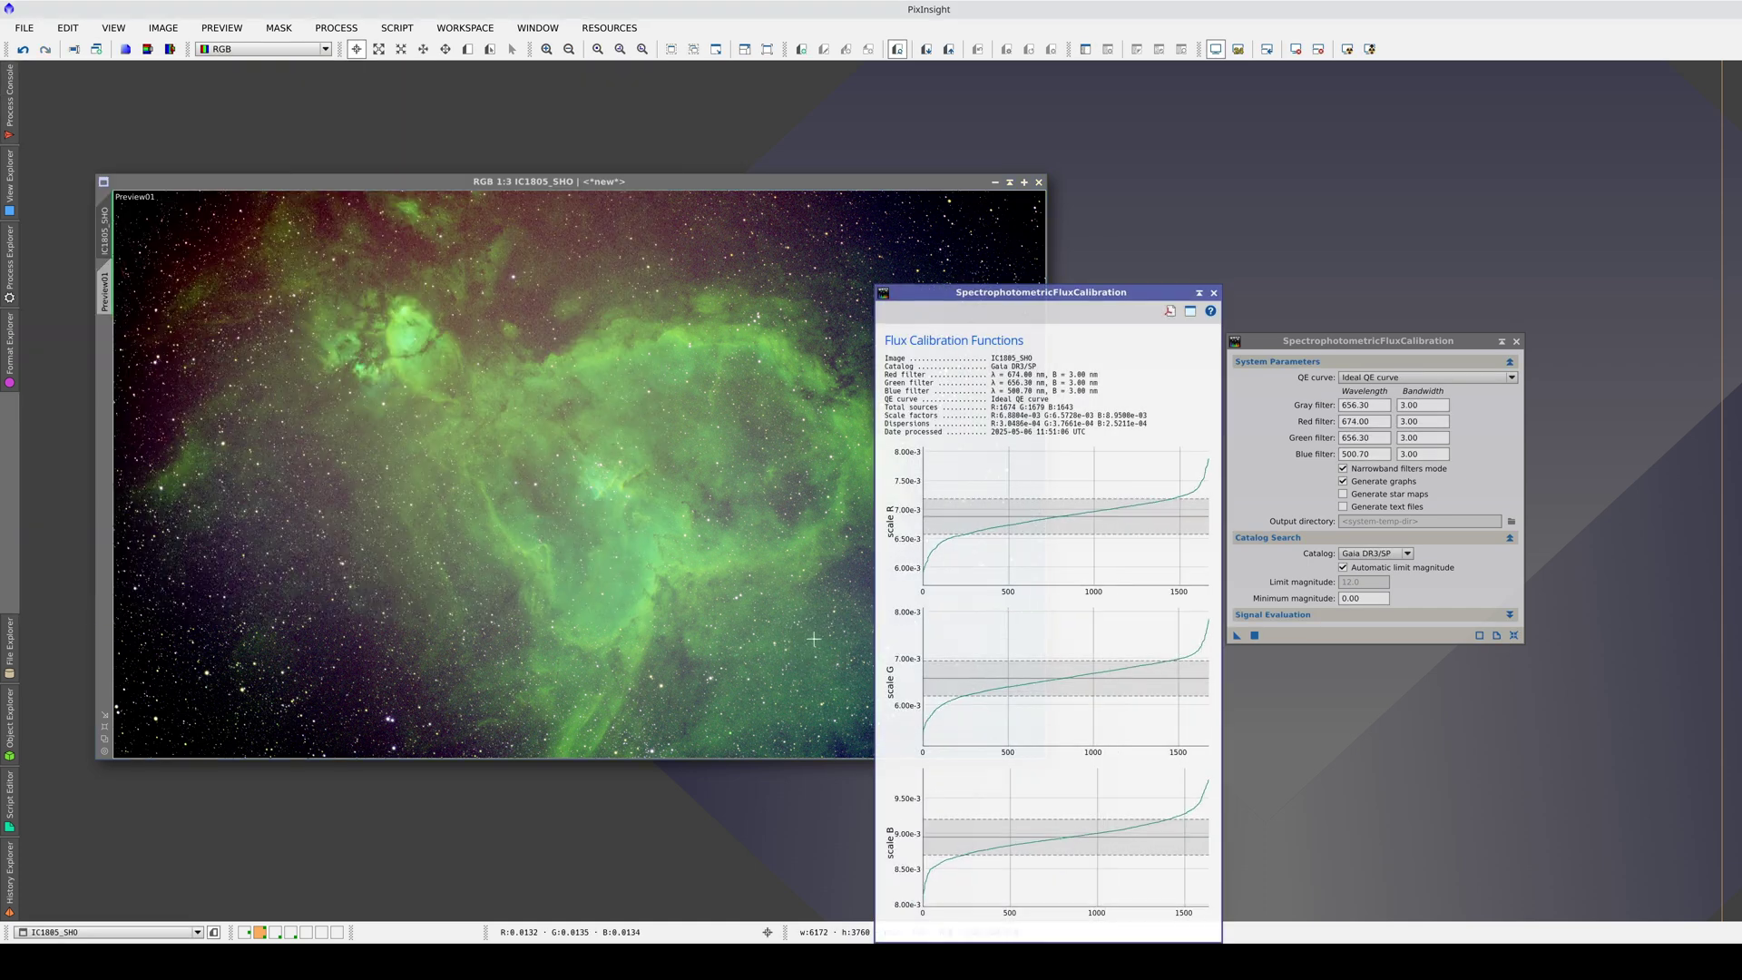
pyautogui.click(1214, 292)
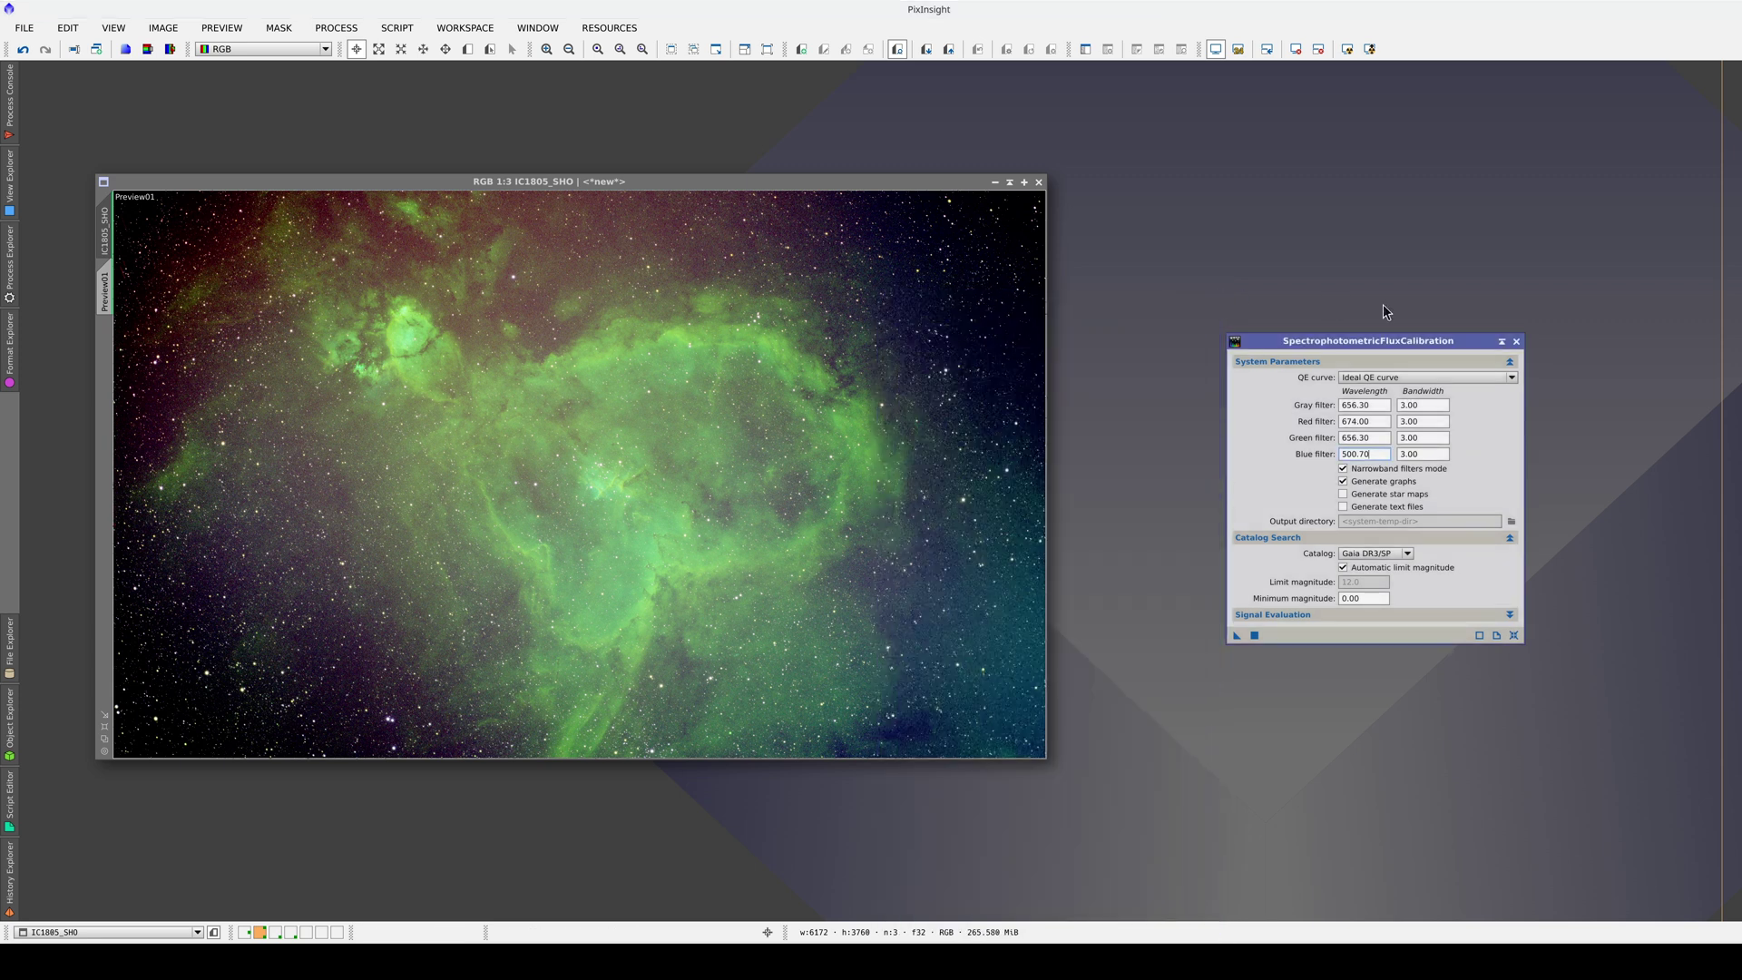
# Replace flux calibration with MultiscaleGradientCorrection, filters Ha/Ha/OIII, targeting the preview.
pyautogui.click(1516, 342)
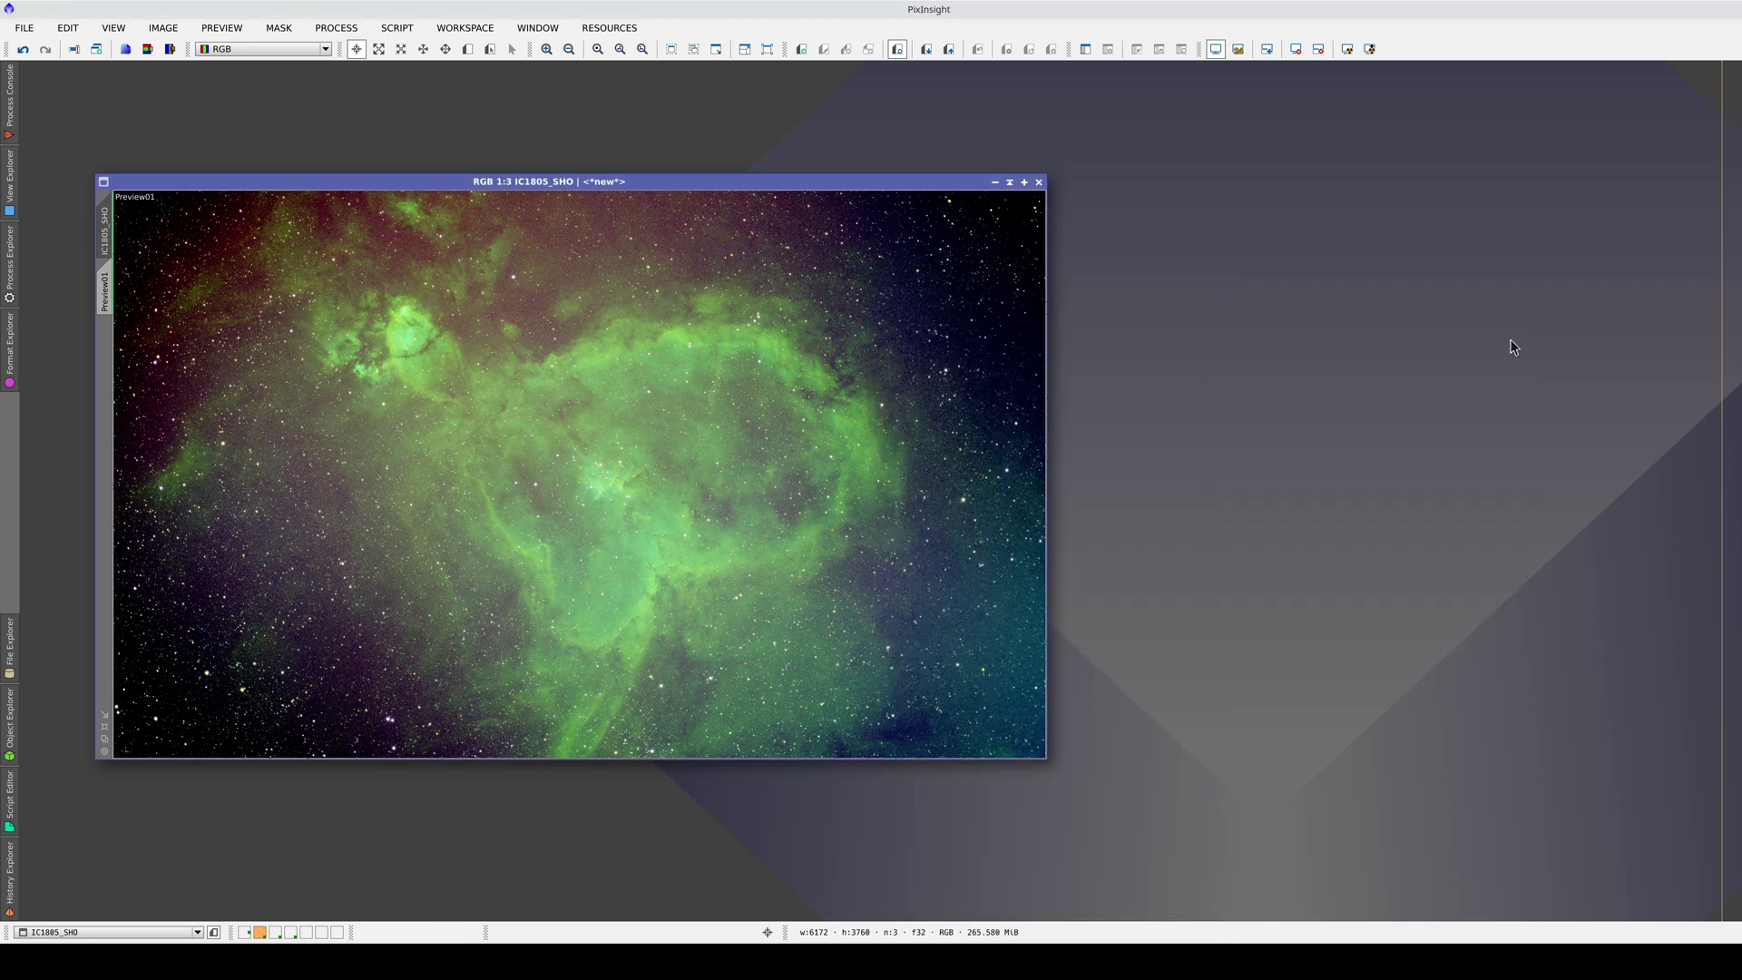
pyautogui.click(10, 285)
pyautogui.doubleClick(116, 146)
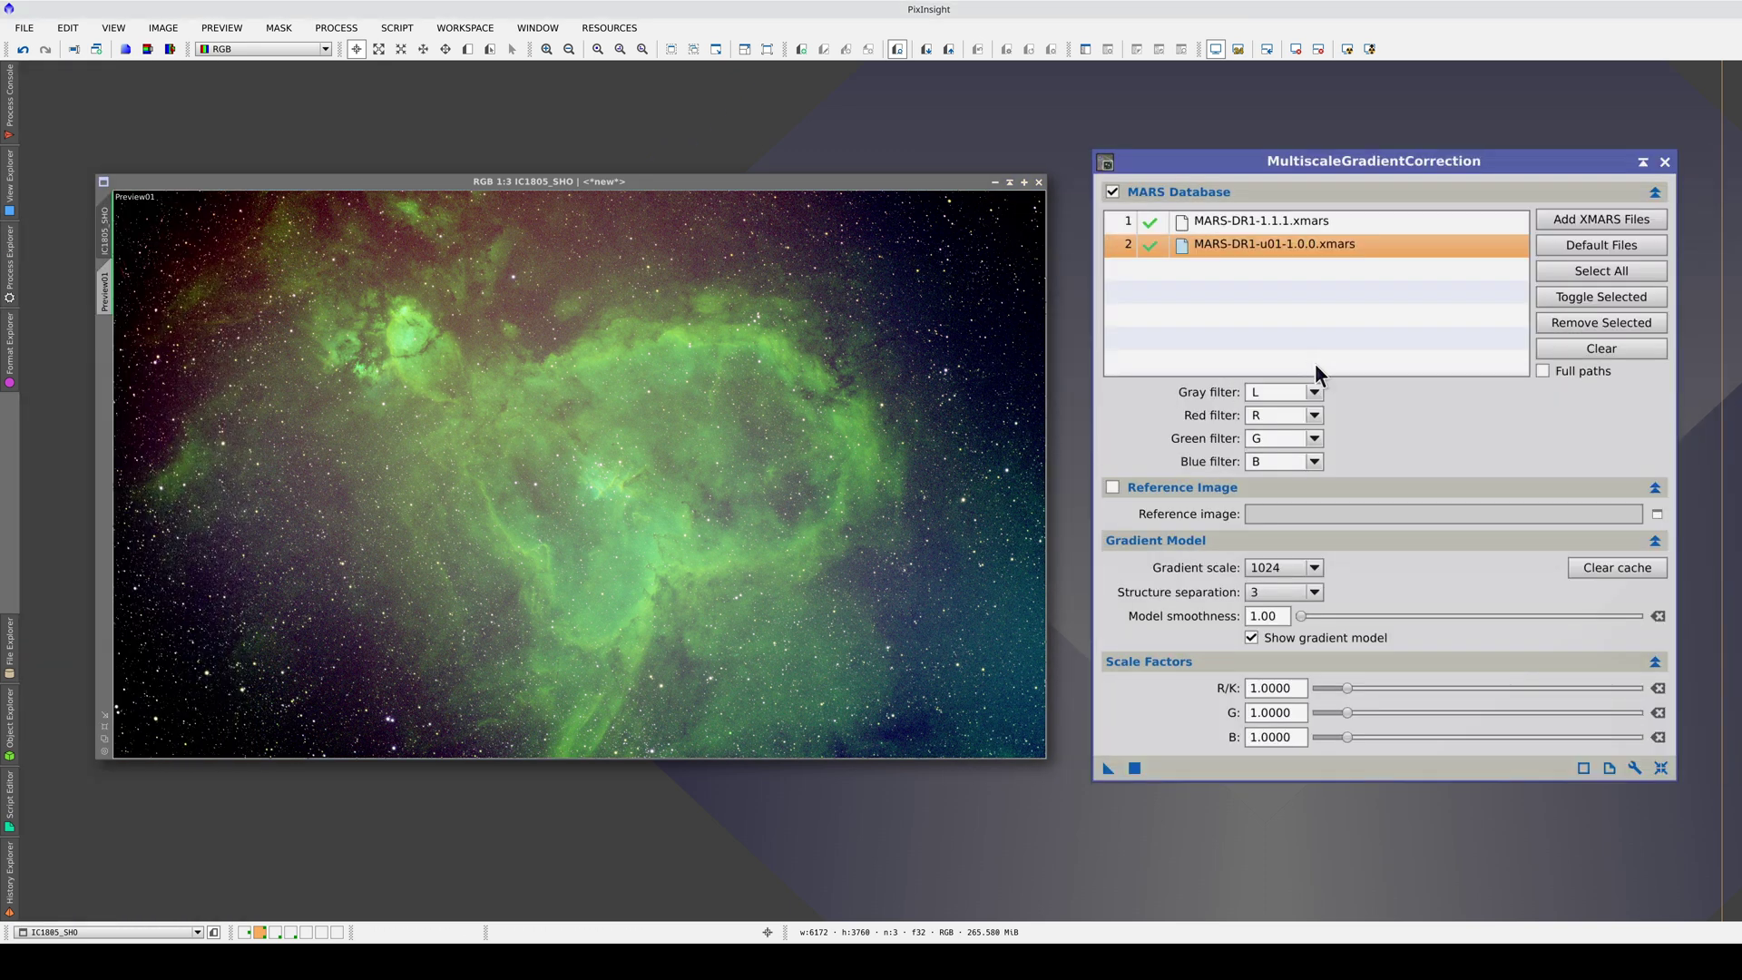
pyautogui.click(1314, 416)
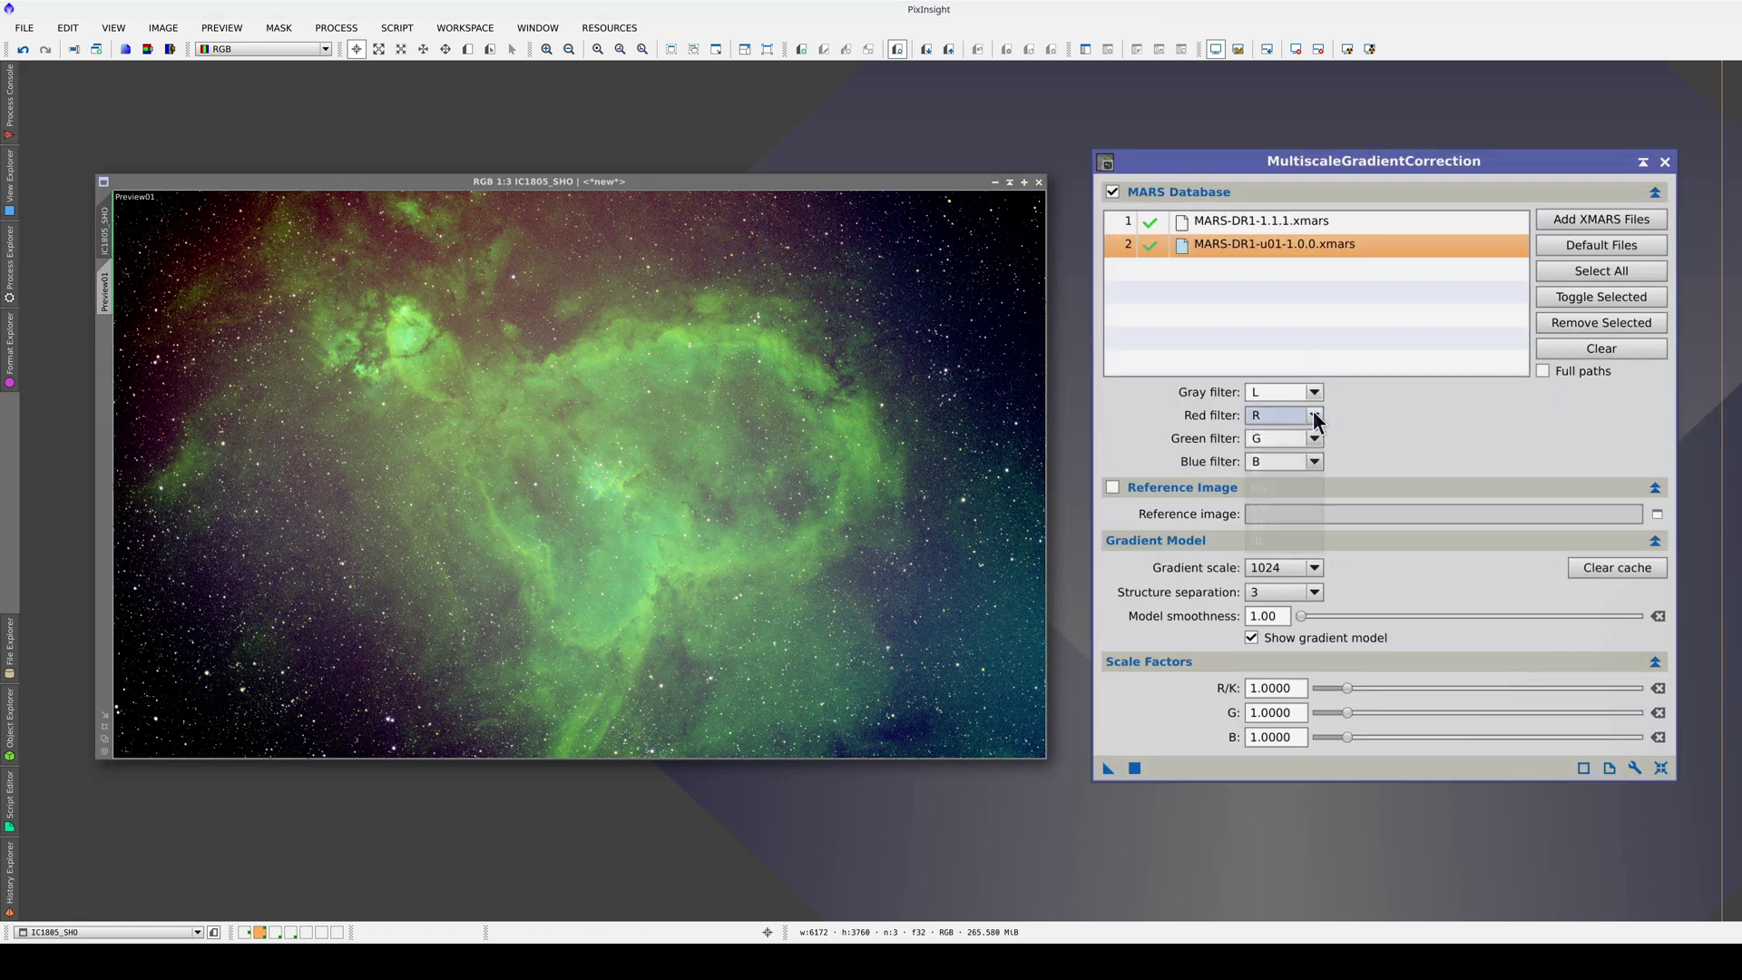
pyautogui.click(1292, 492)
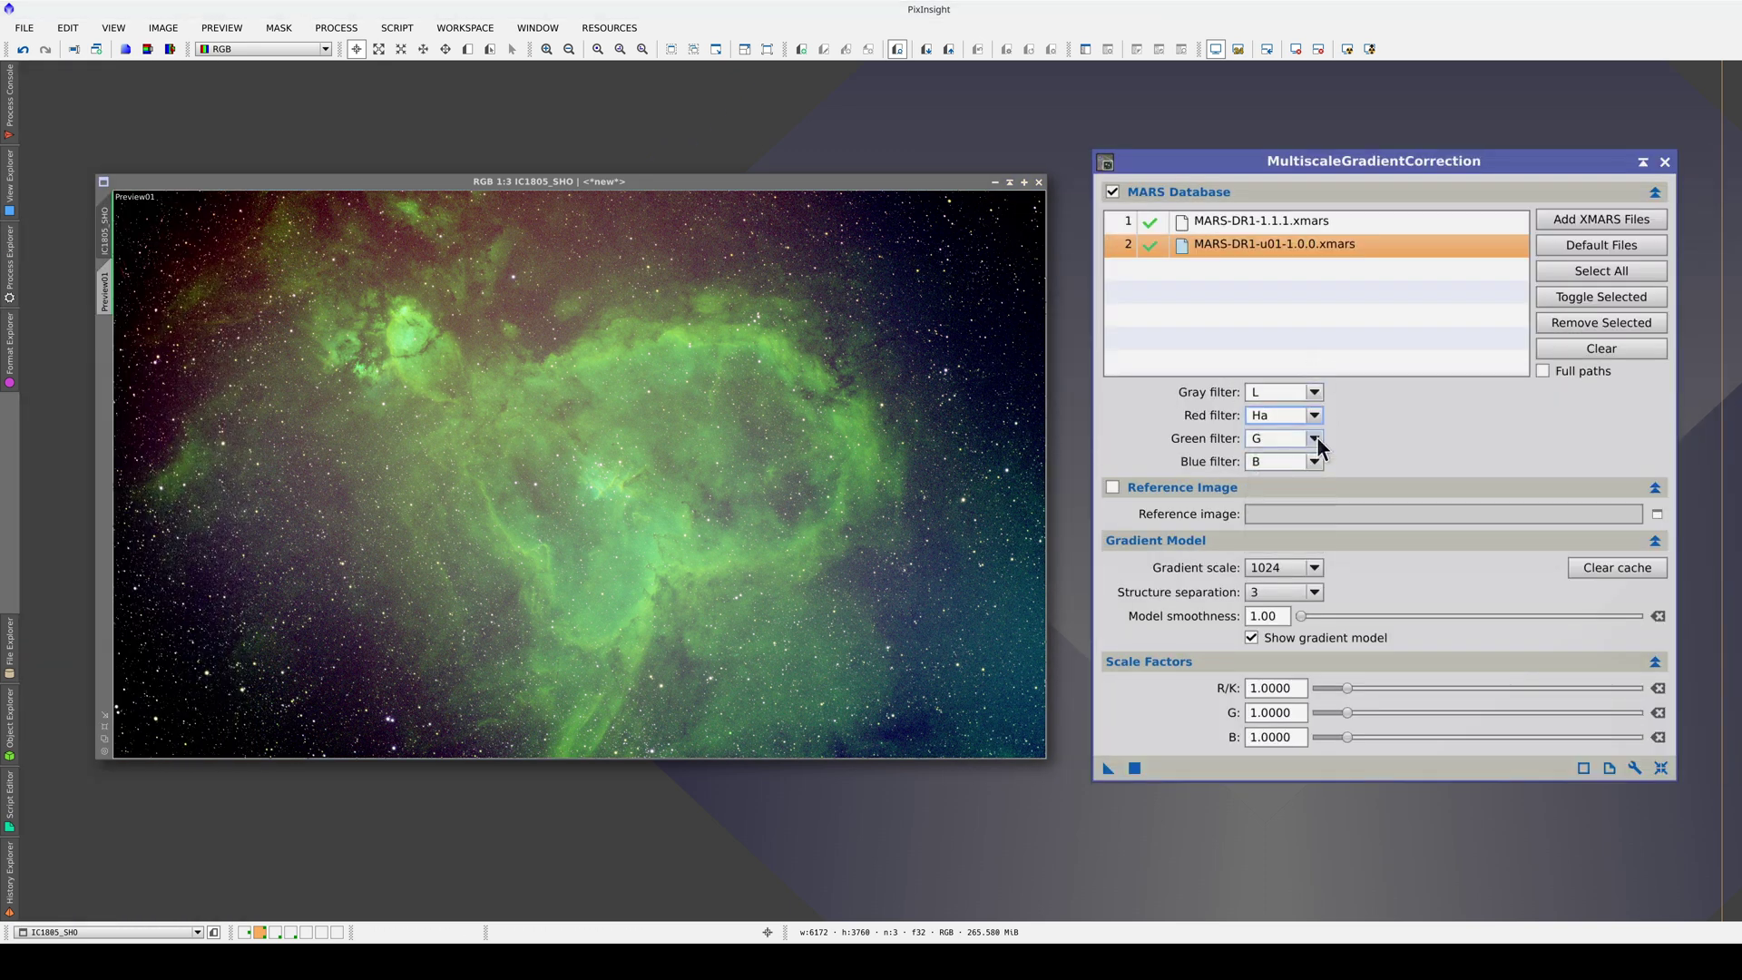
pyautogui.click(1314, 438)
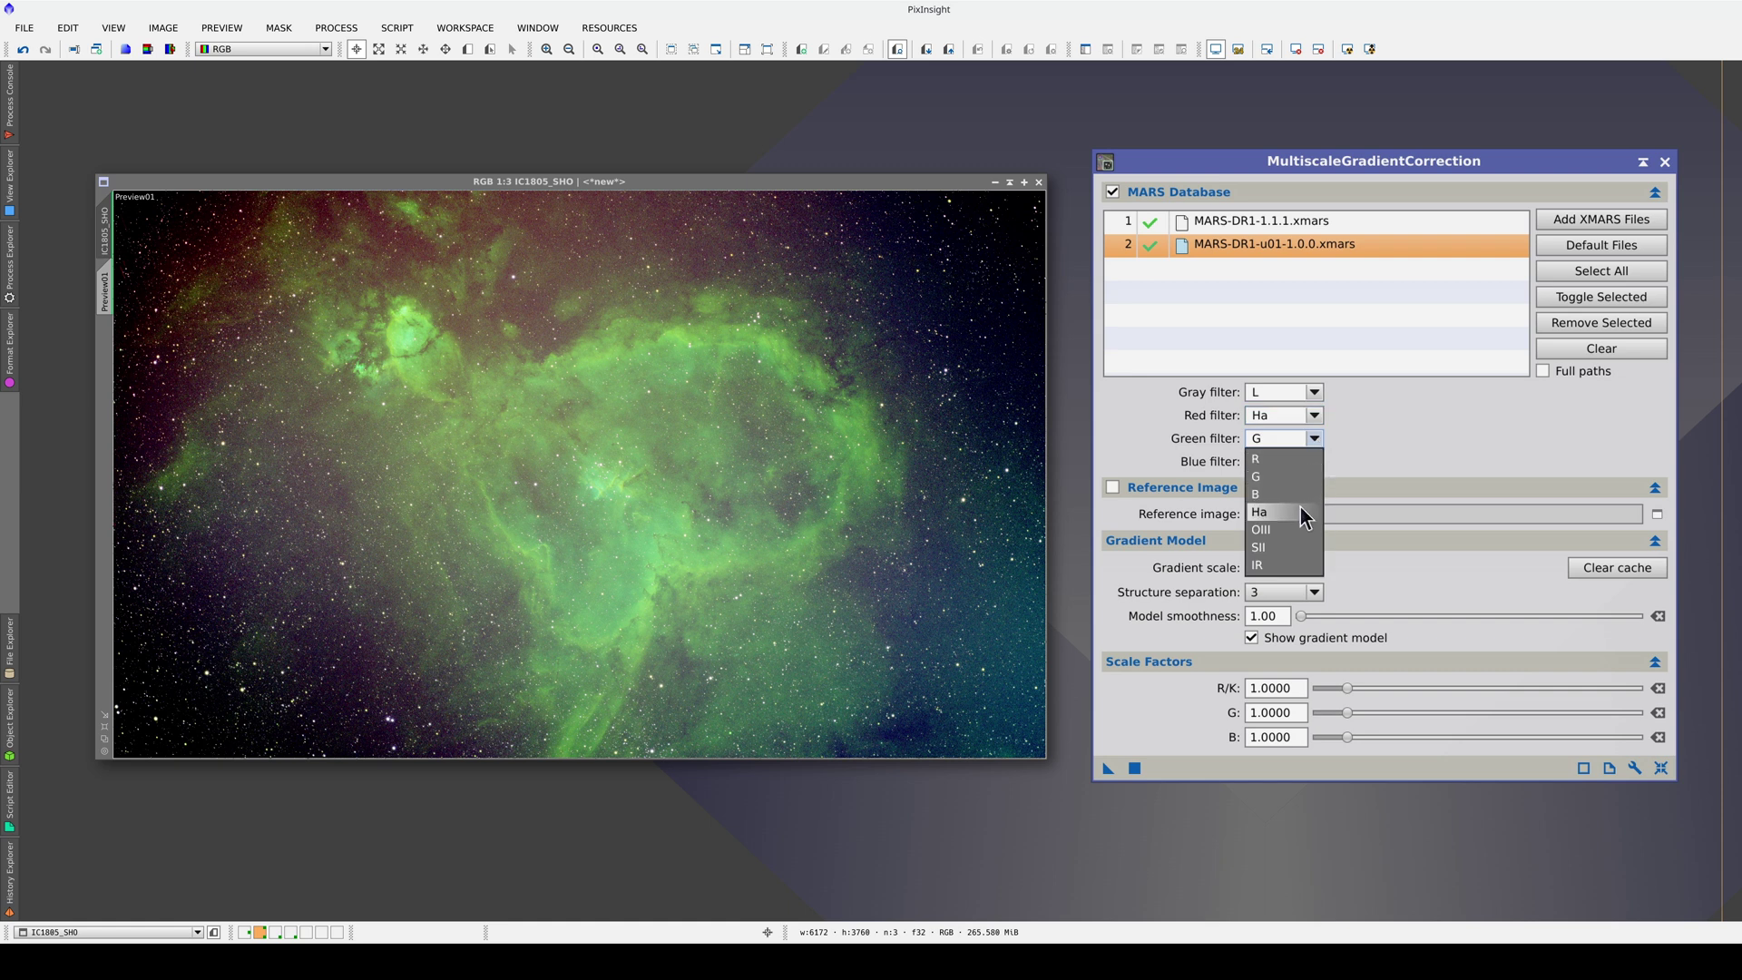
pyautogui.click(1300, 509)
pyautogui.click(1312, 461)
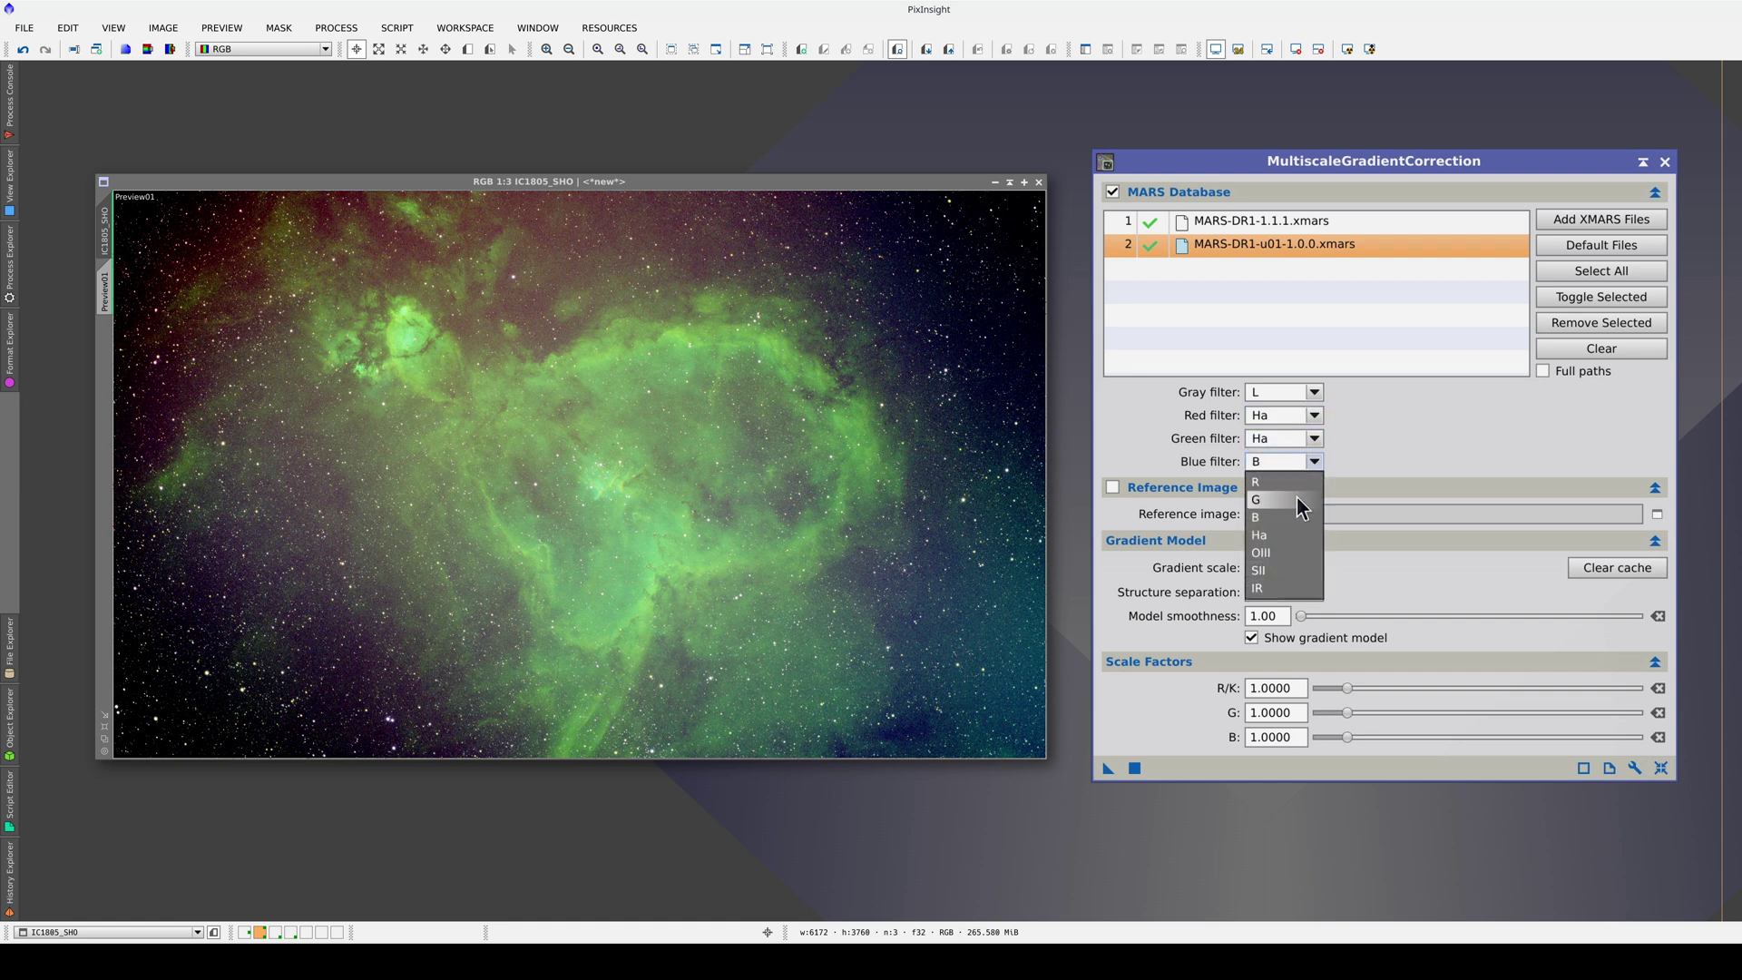
pyautogui.click(1287, 552)
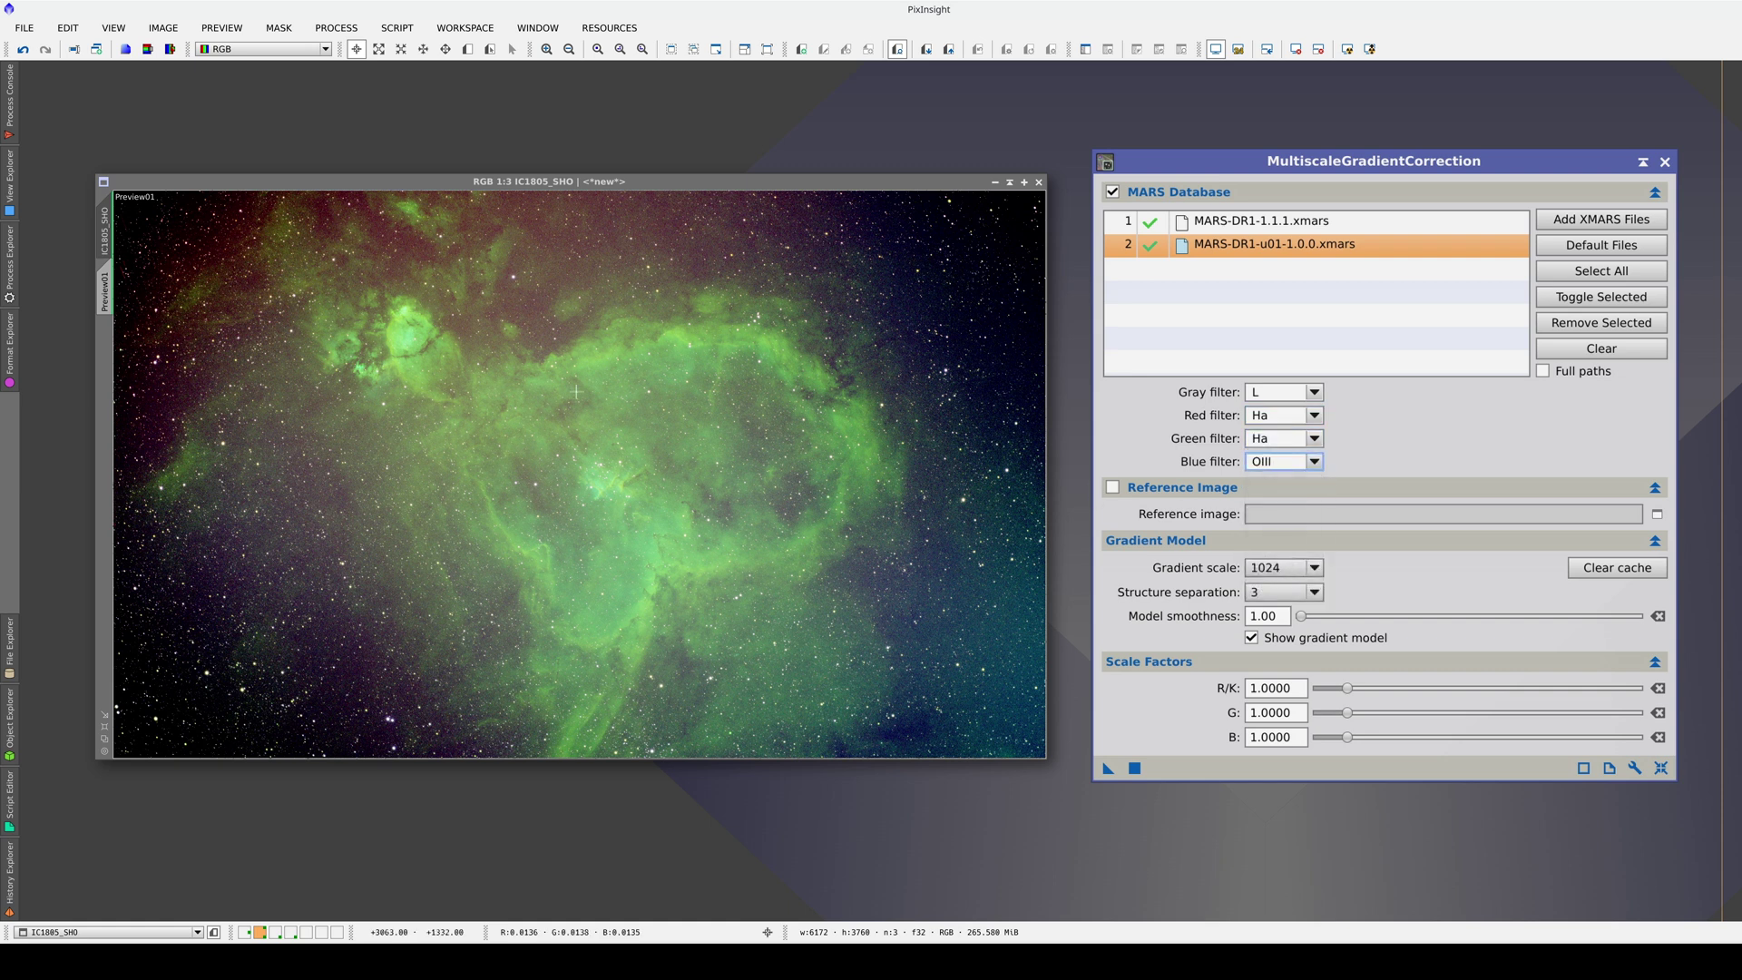
pyautogui.click(670, 391)
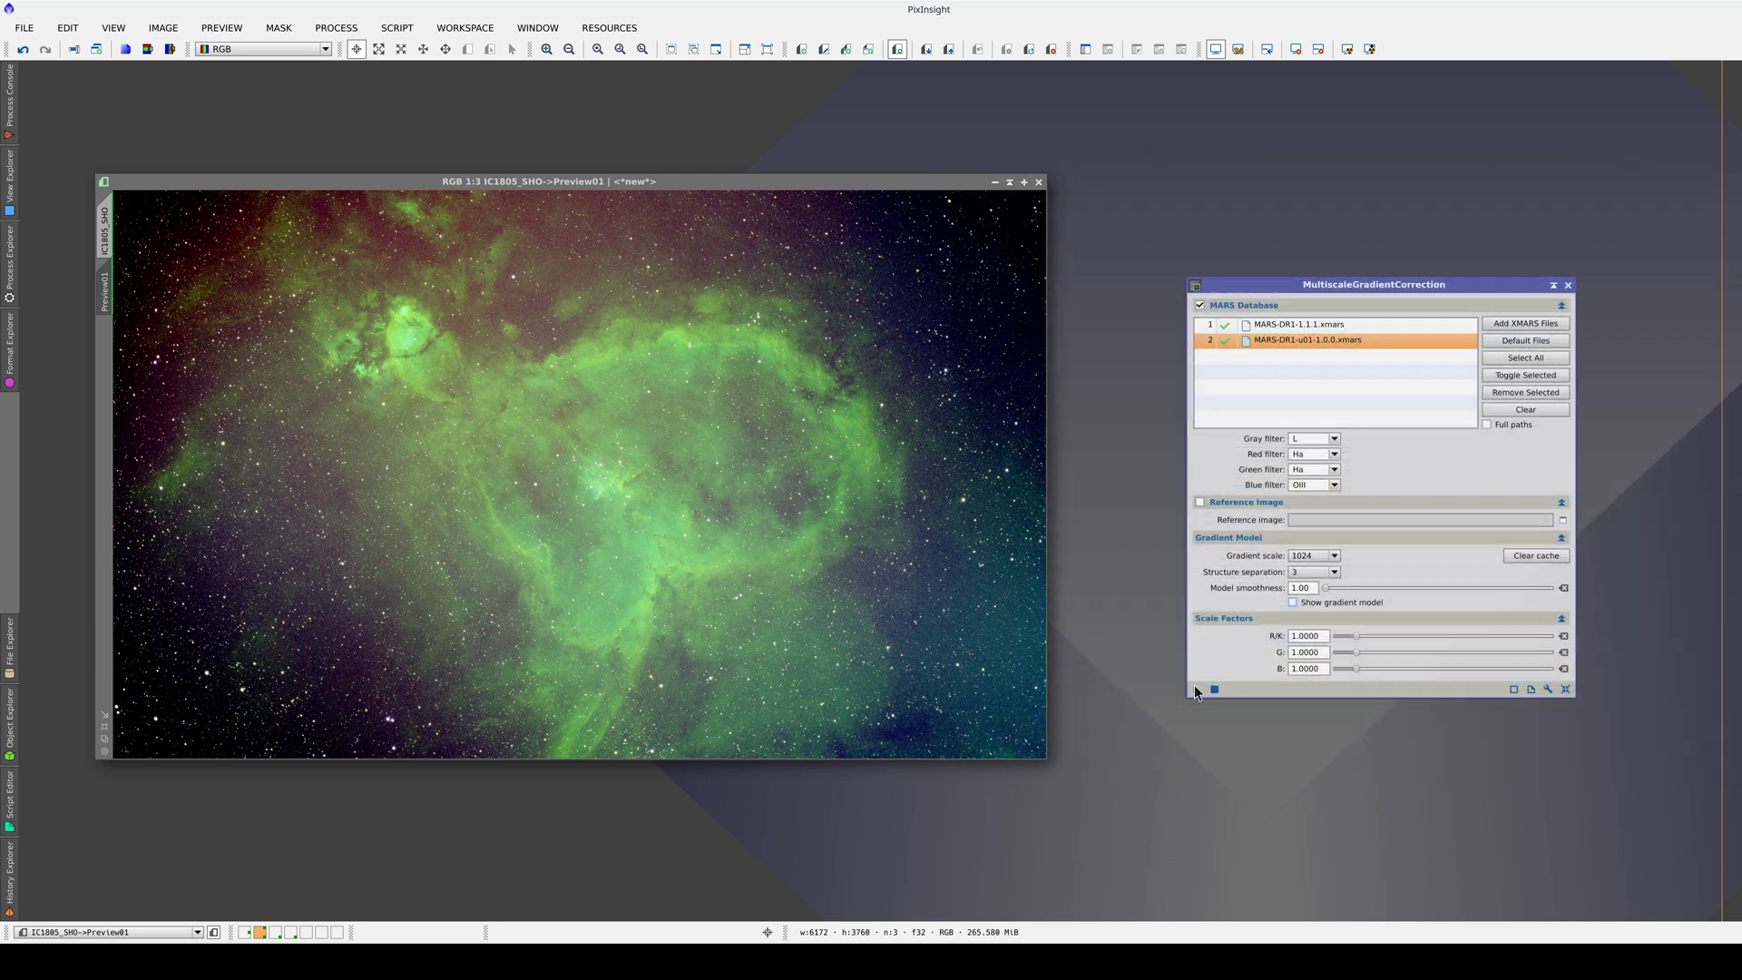
# Apply the gradient correction to Preview01 and compare it against the uncorrected version.
pyautogui.moveTo(1194, 686); pyautogui.dragTo(854, 643)
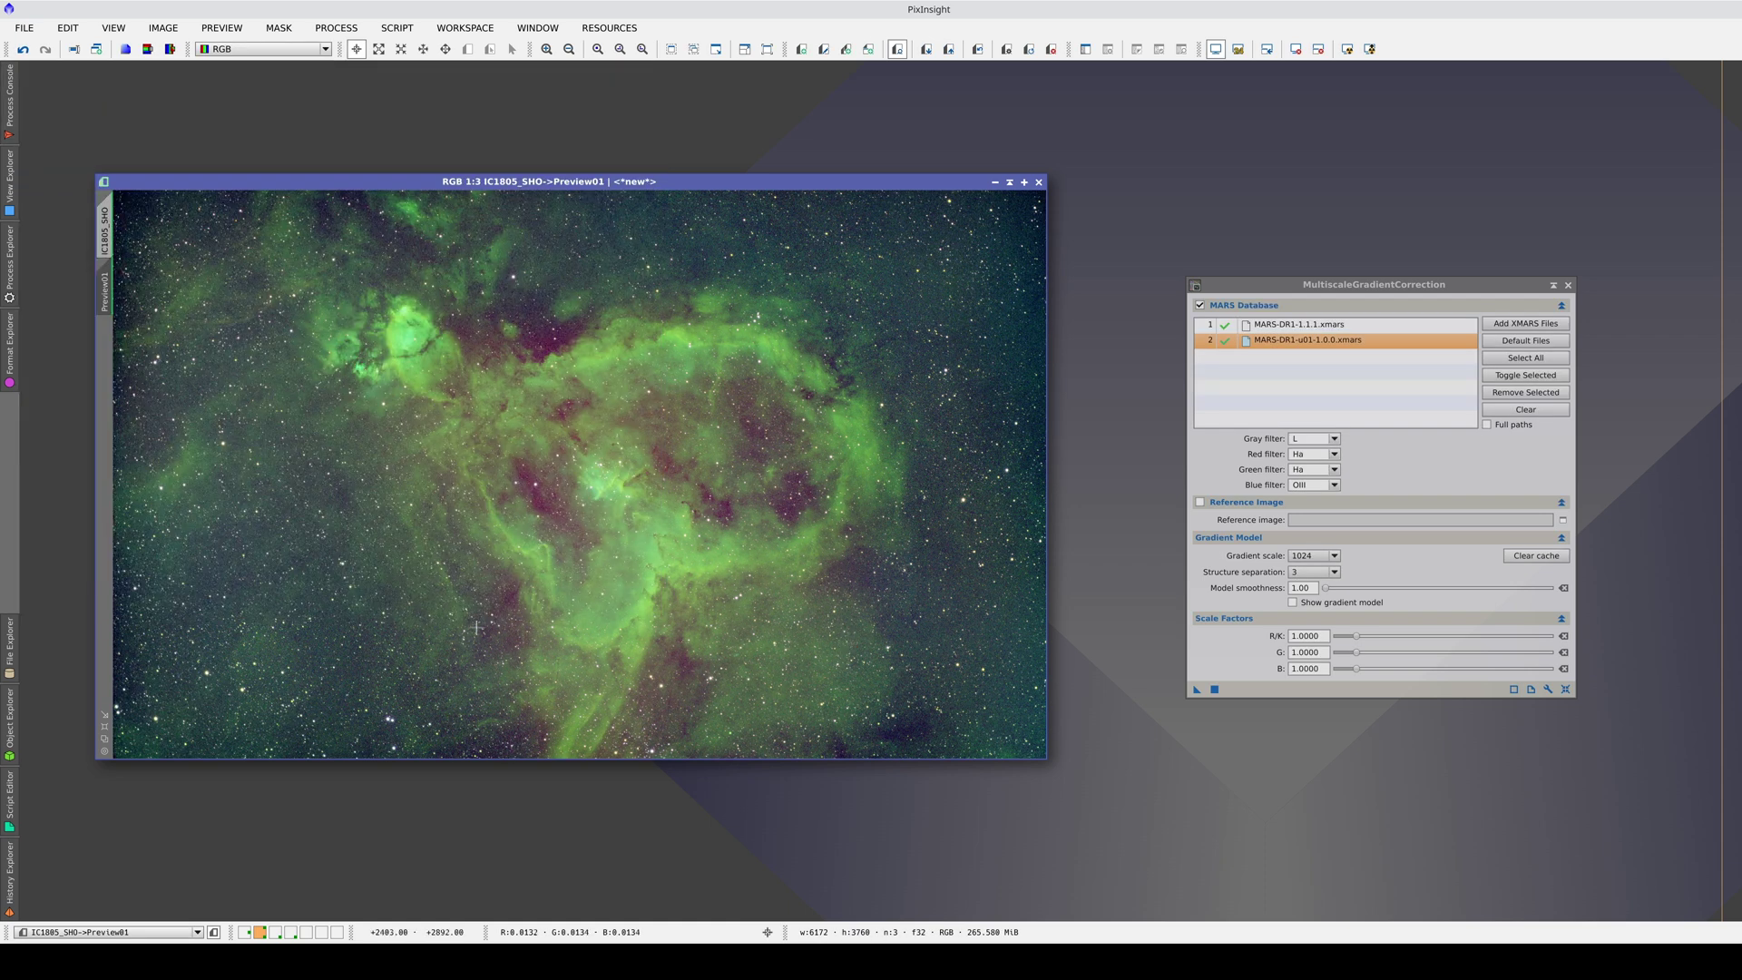
pyautogui.hotkey('ctrl', 'shift', 'z')
pyautogui.hotkey('ctrl', 'shift', 'z')
pyautogui.hotkey('ctrl', 'shift', 'z')
pyautogui.hotkey('ctrl', 'shift', 'z')
# Show only the red channel and re-run the gradient correction at scale 256.
pyautogui.click(273, 52)
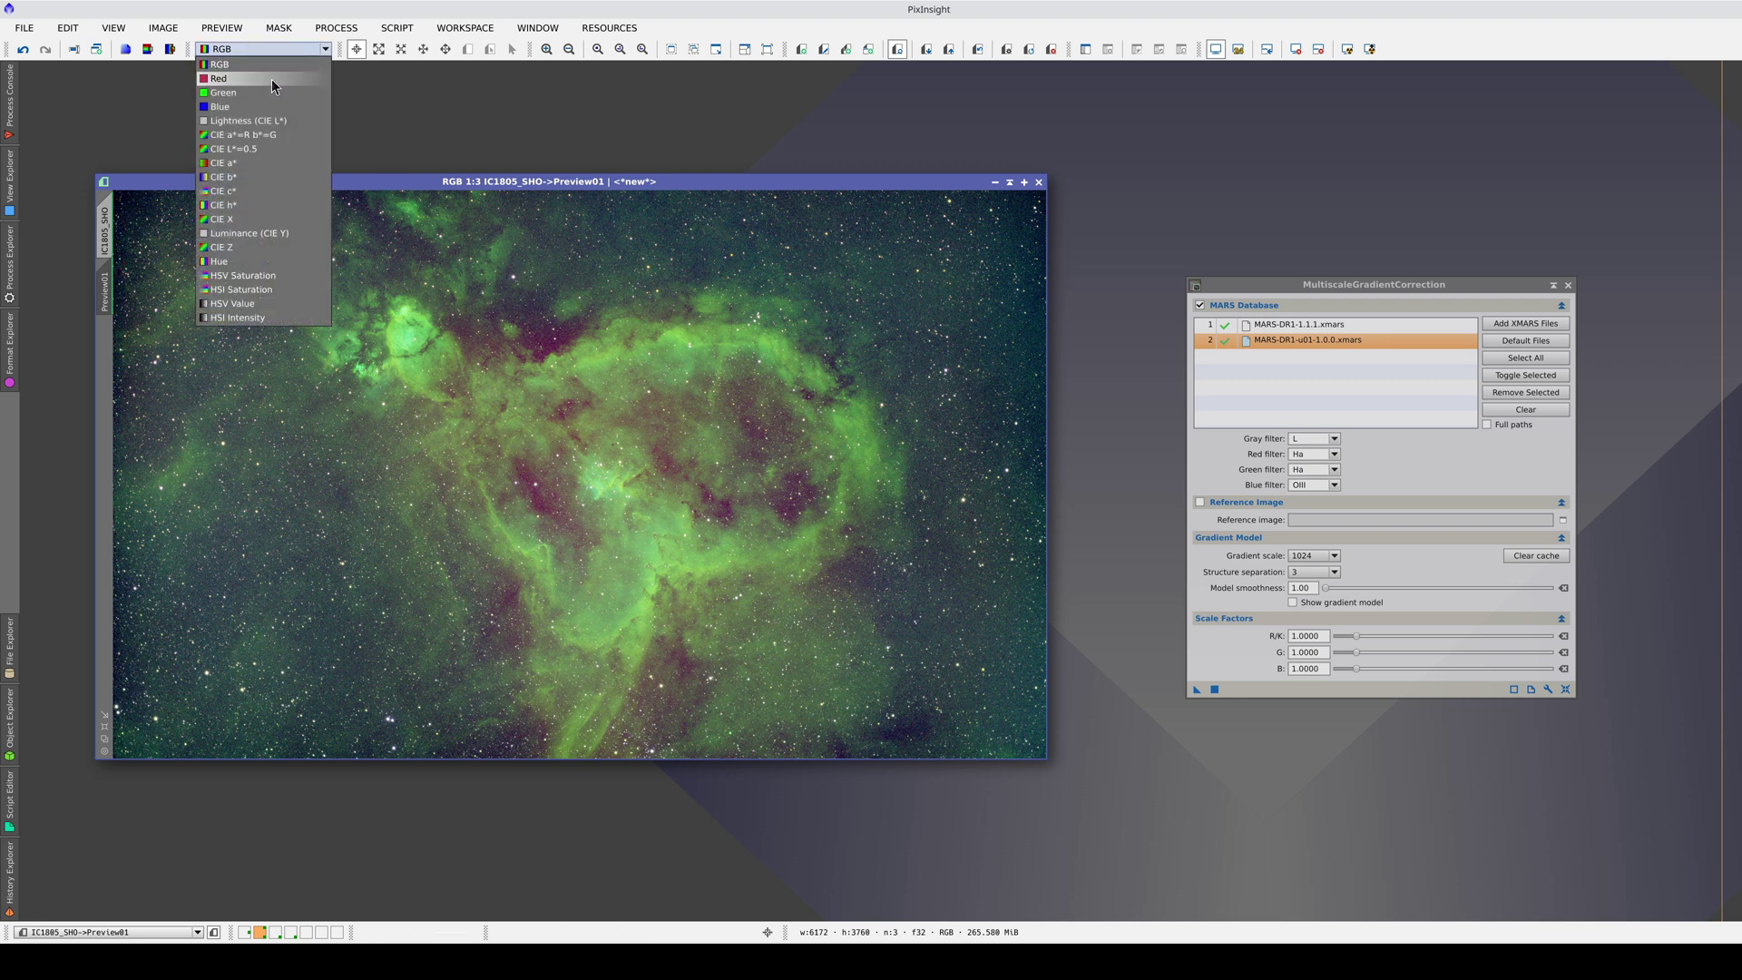
pyautogui.click(270, 72)
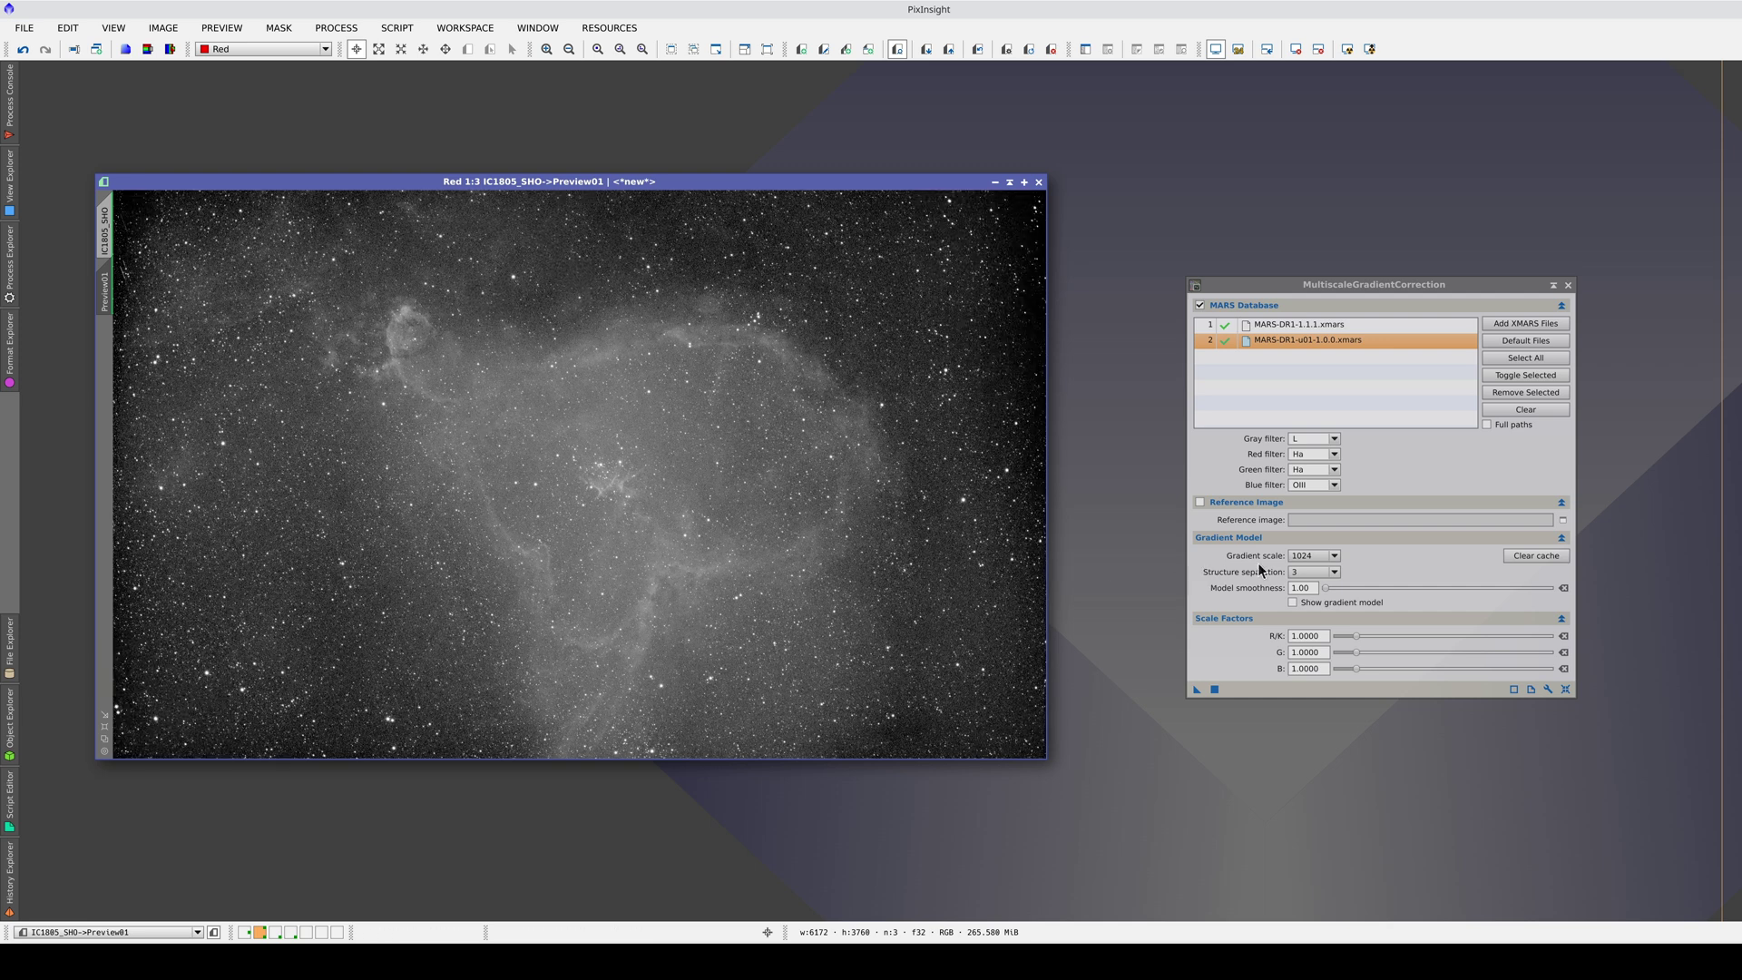
pyautogui.click(1305, 557)
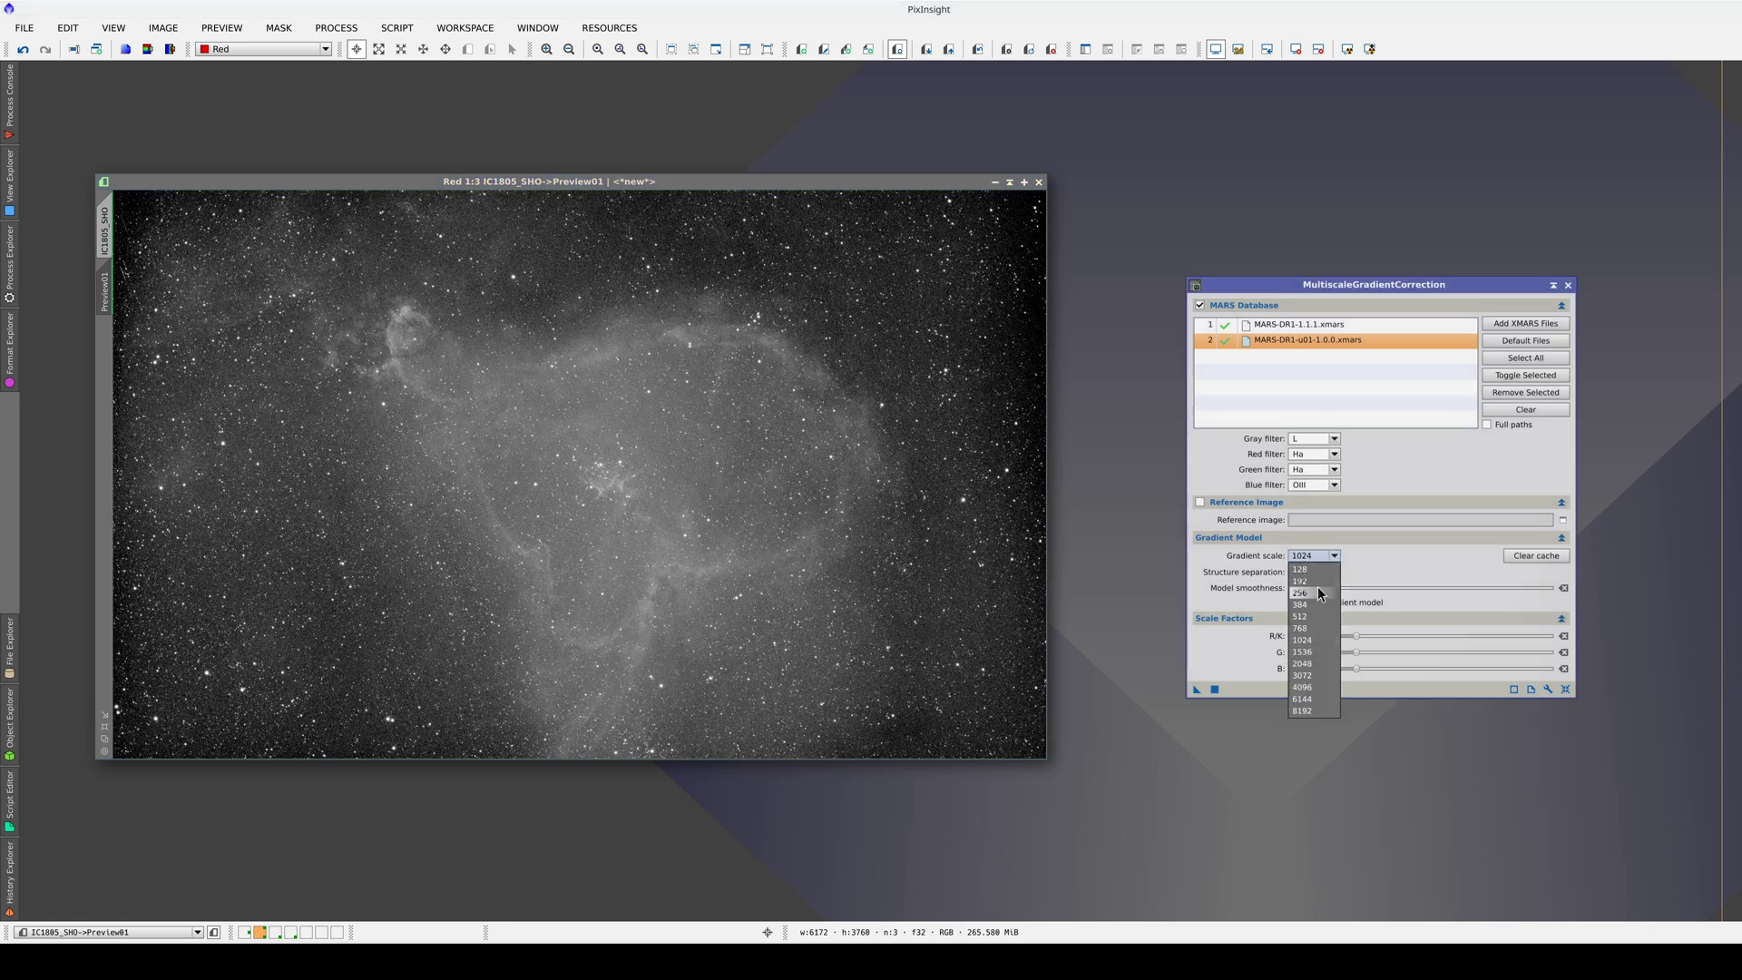
pyautogui.click(1317, 595)
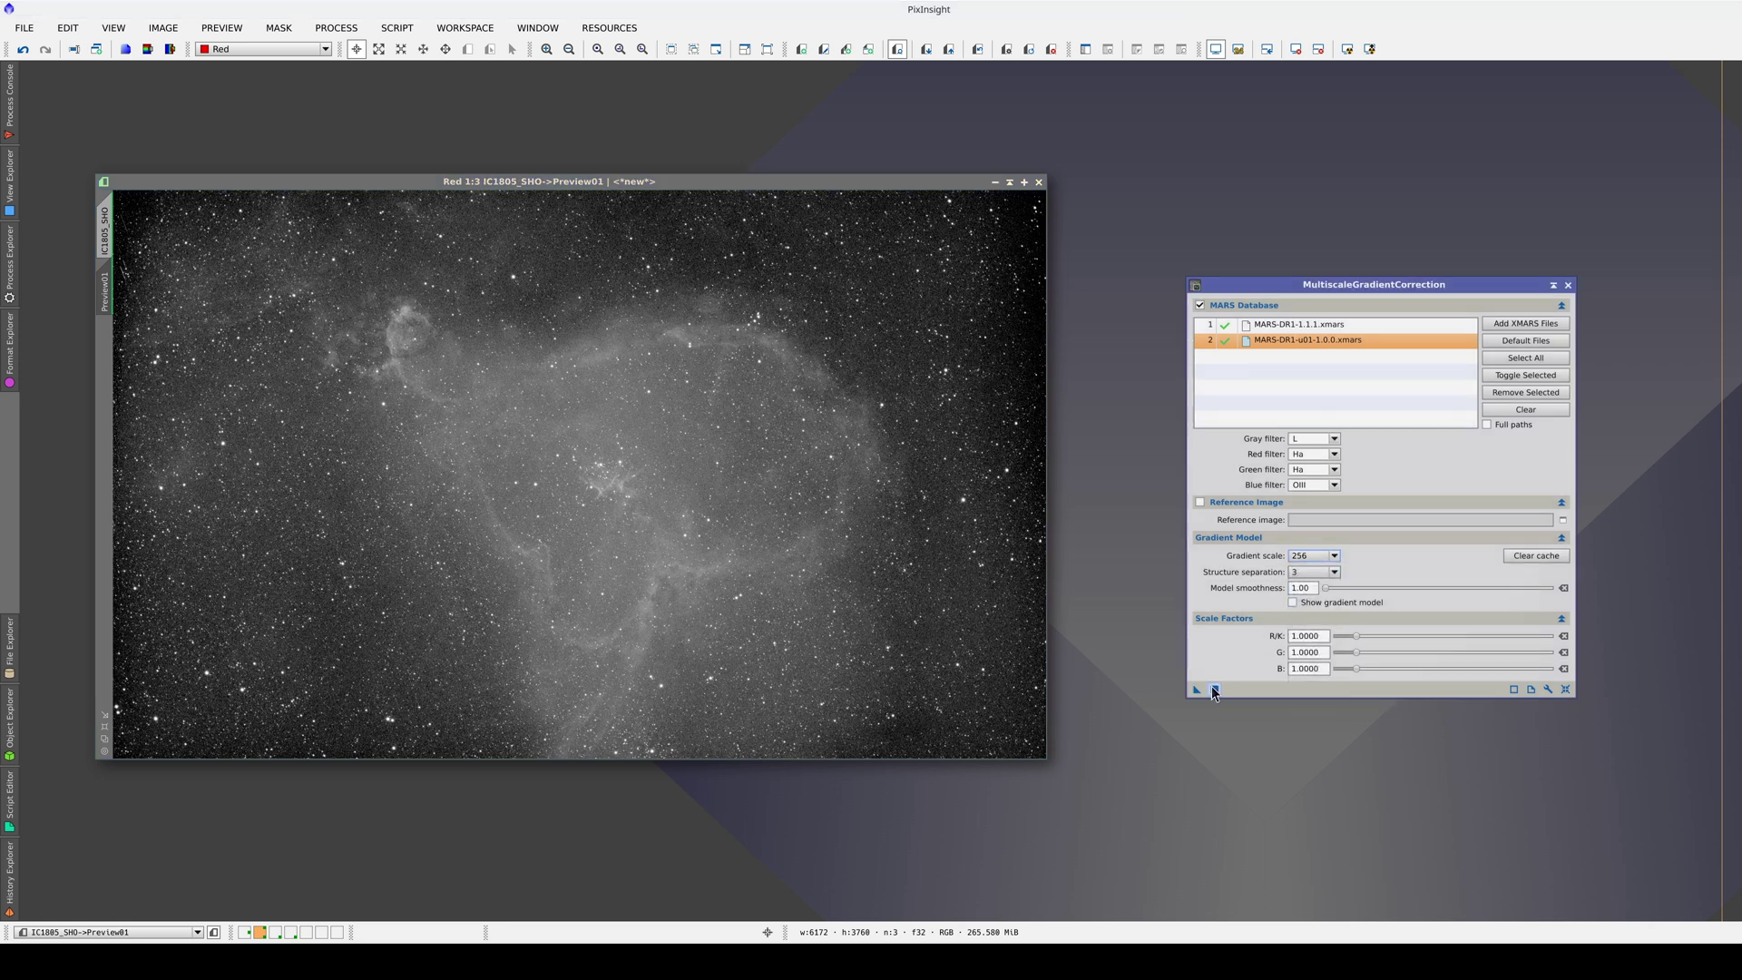
pyautogui.click(1213, 689)
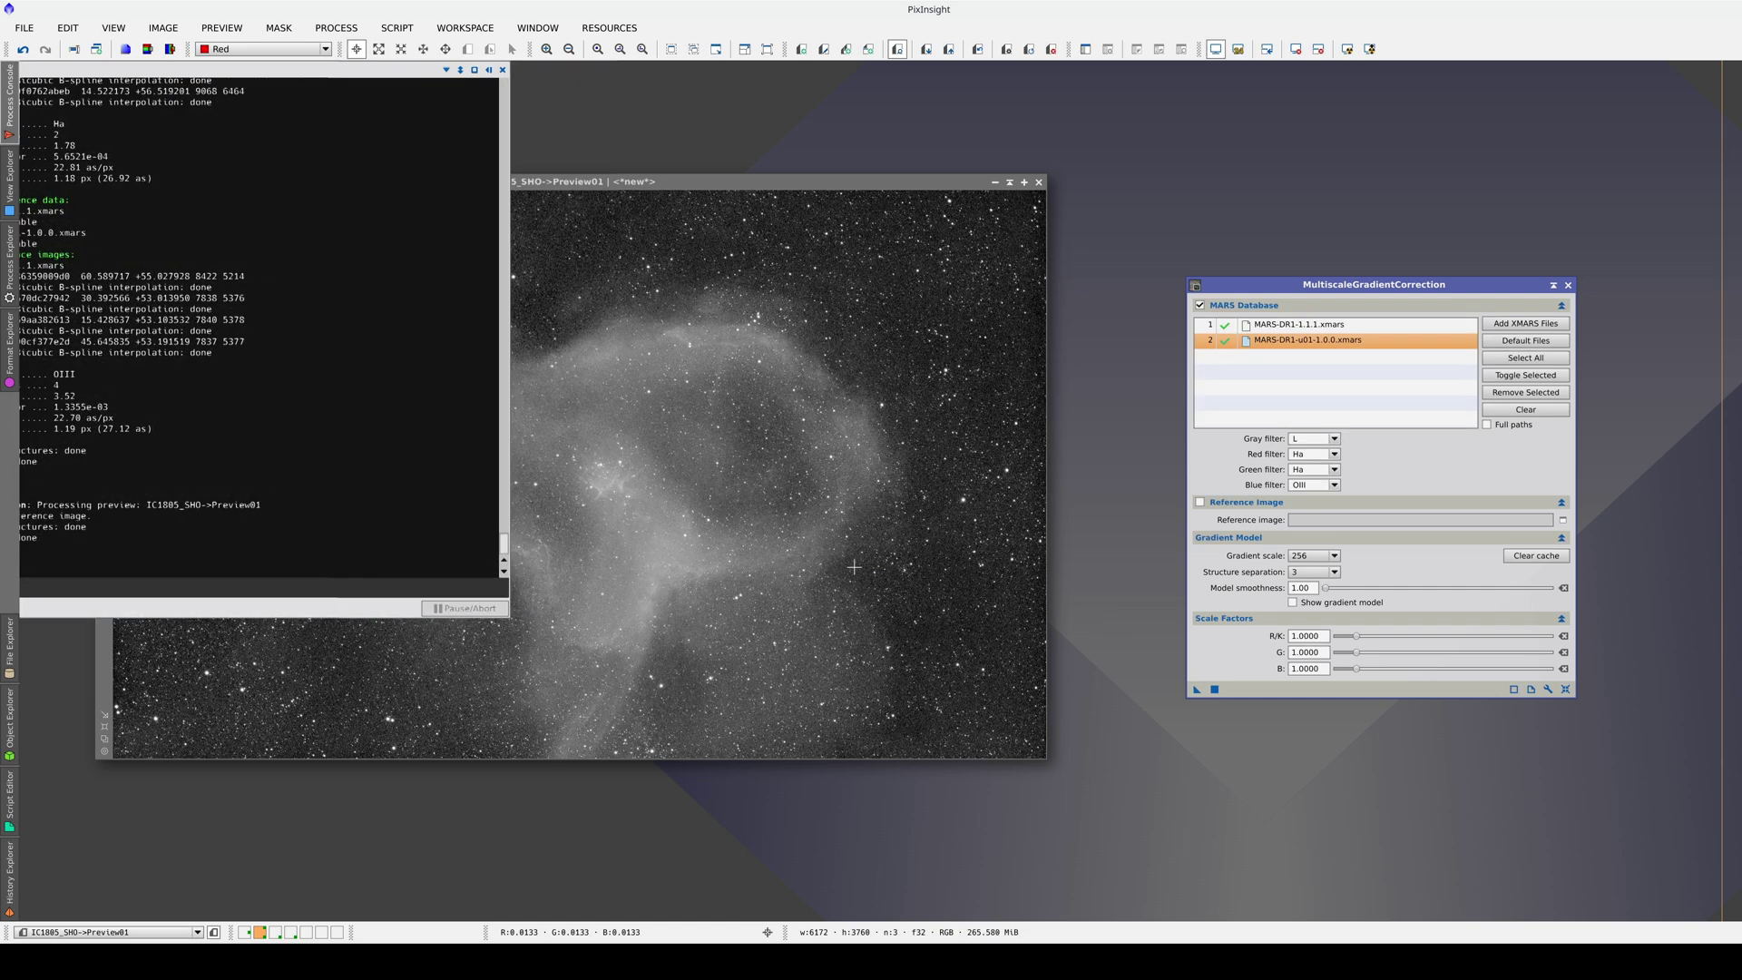
# Compare corrected and uncorrected previews, then lower the R/K scale factor to 0.4.
pyautogui.hotkey('ctrl', 'shift', 'z')
pyautogui.hotkey('ctrl', 'shift', 'z')
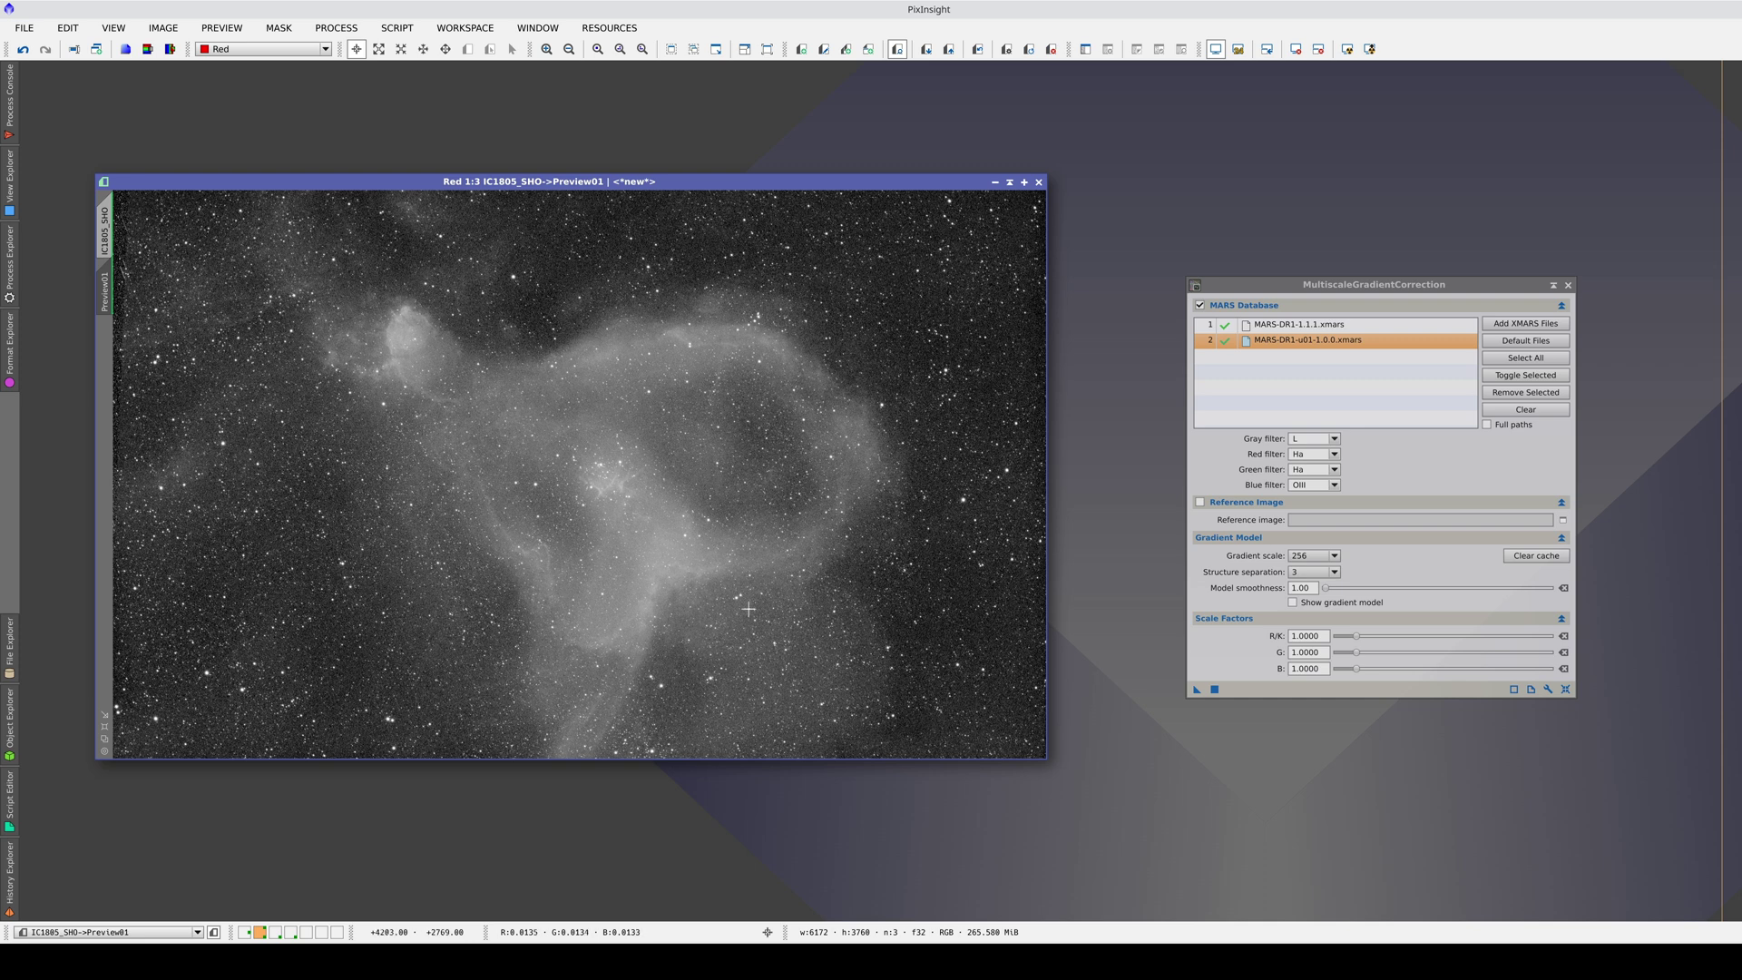
pyautogui.hotkey('ctrl', 'shift', 'z')
pyautogui.hotkey('ctrl', 'shift', 'z')
pyautogui.moveTo(1358, 636); pyautogui.dragTo(1346, 637)
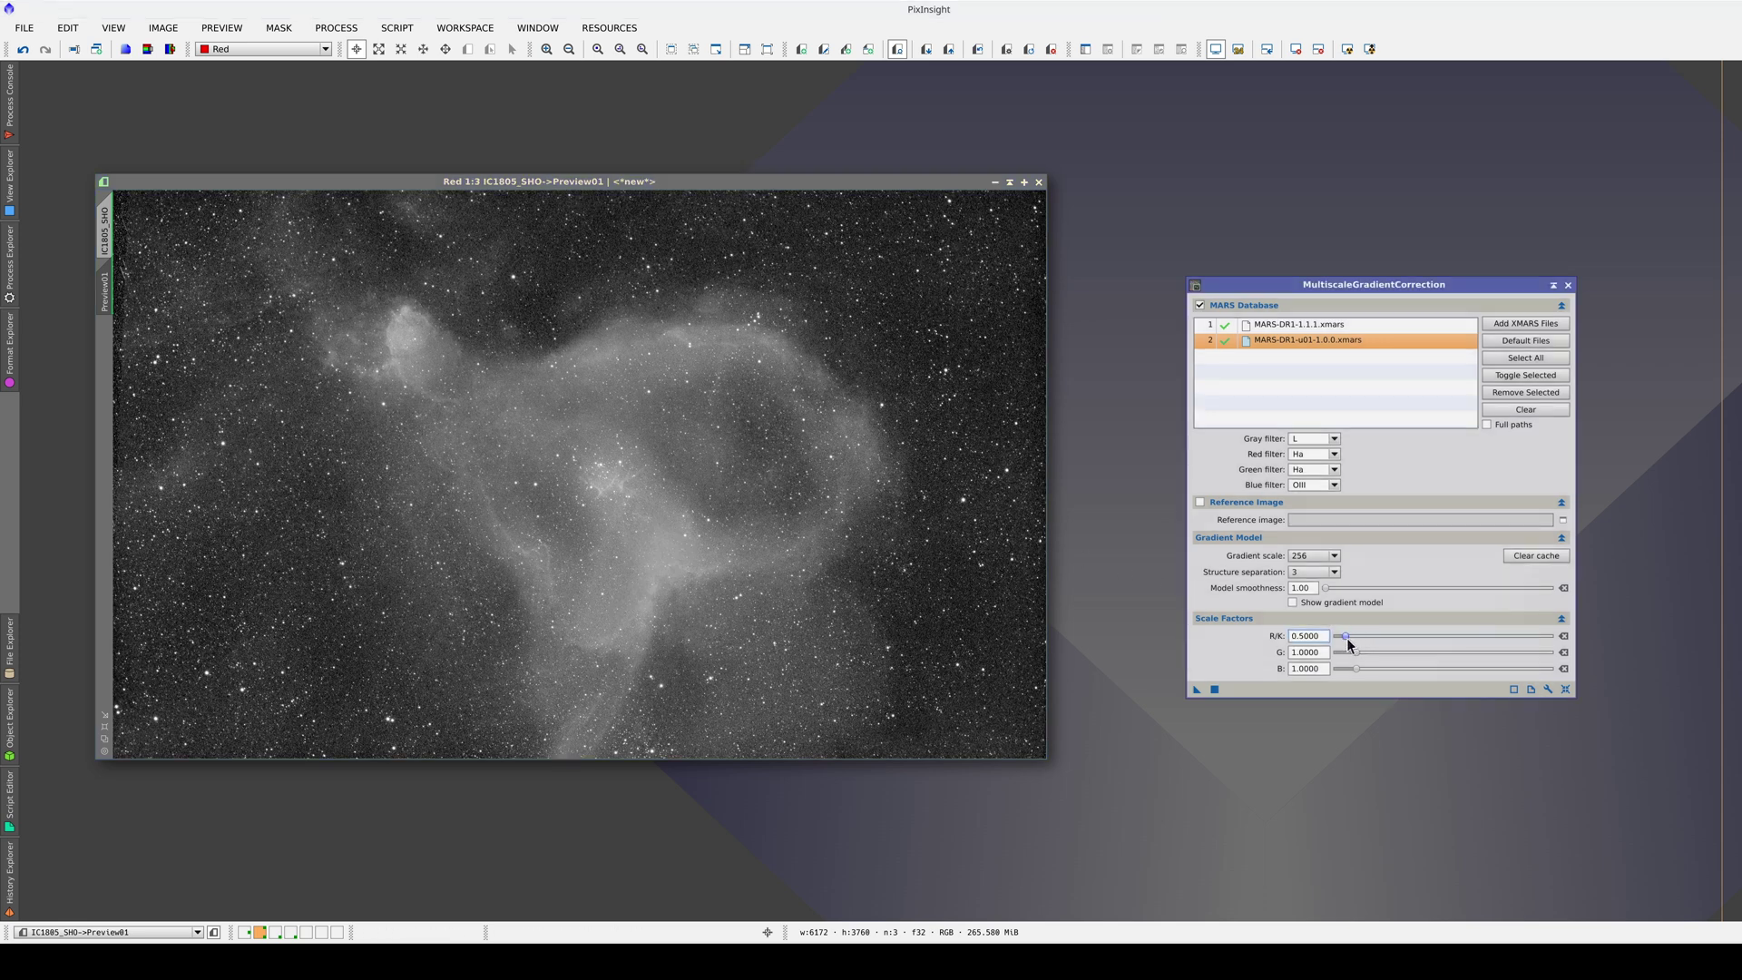
pyautogui.click(1217, 692)
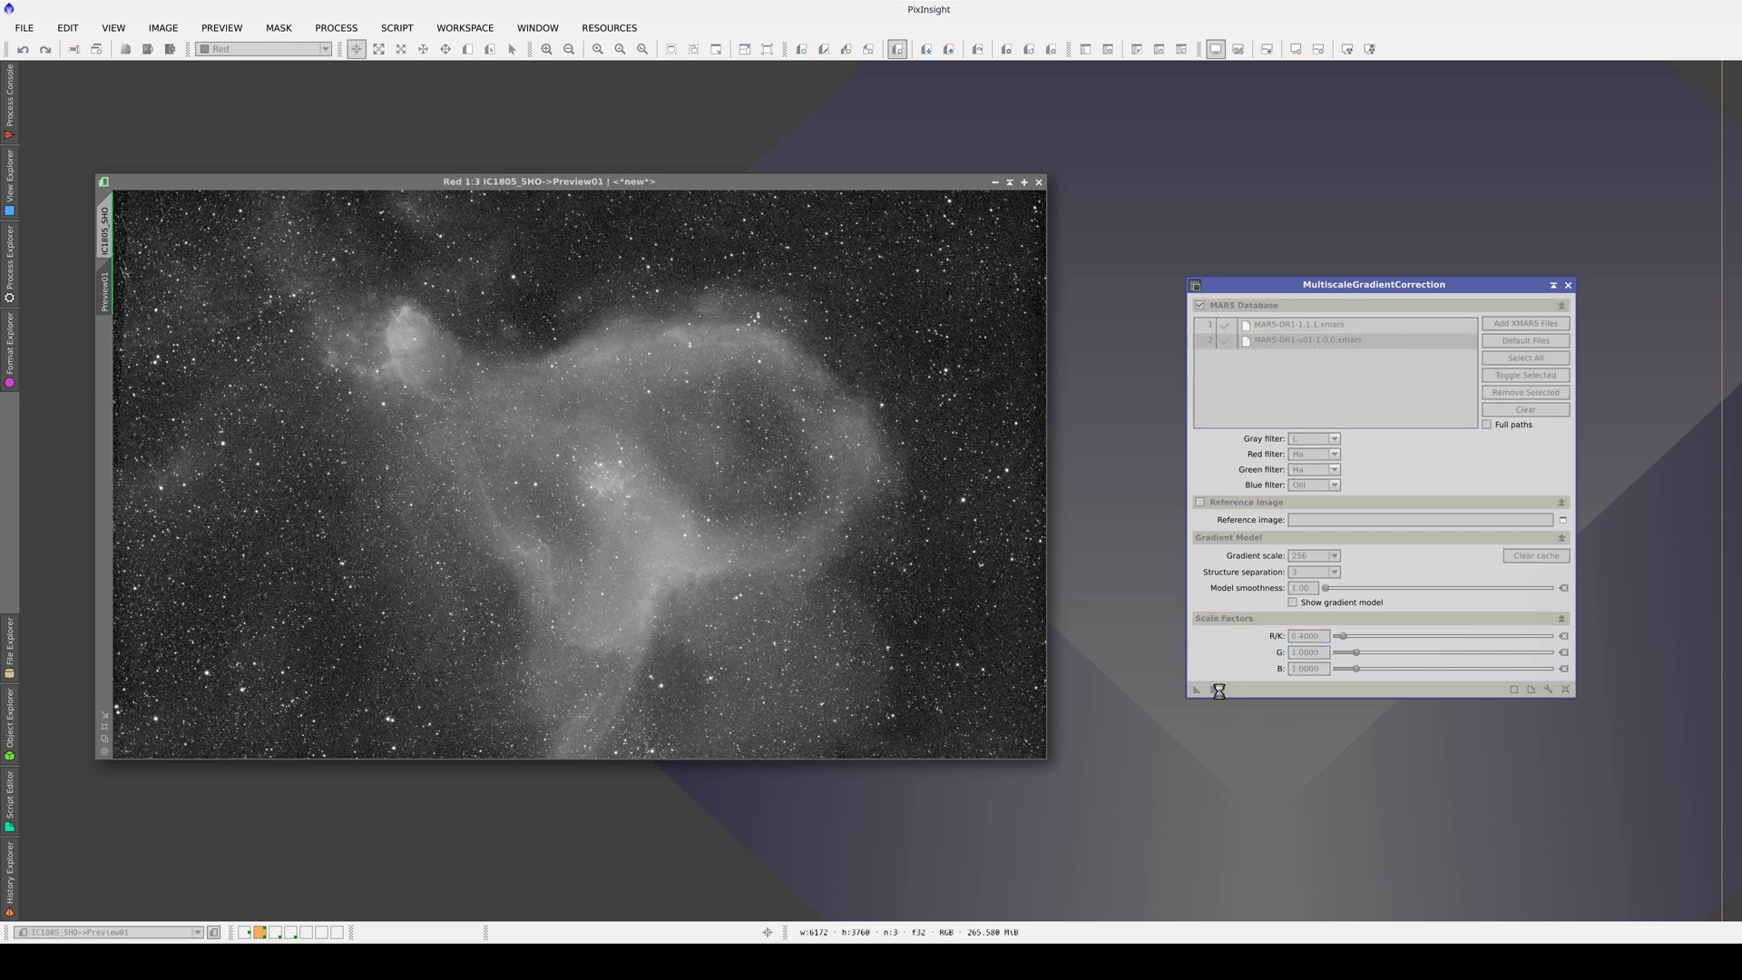
pyautogui.click(857, 585)
pyautogui.hotkey('ctrl', 'shift', 'z')
pyautogui.hotkey('ctrl', 'shift', 'z')
pyautogui.hotkey('ctrl', 'shift', 'z')
pyautogui.hotkey('ctrl', 'shift', 'z')
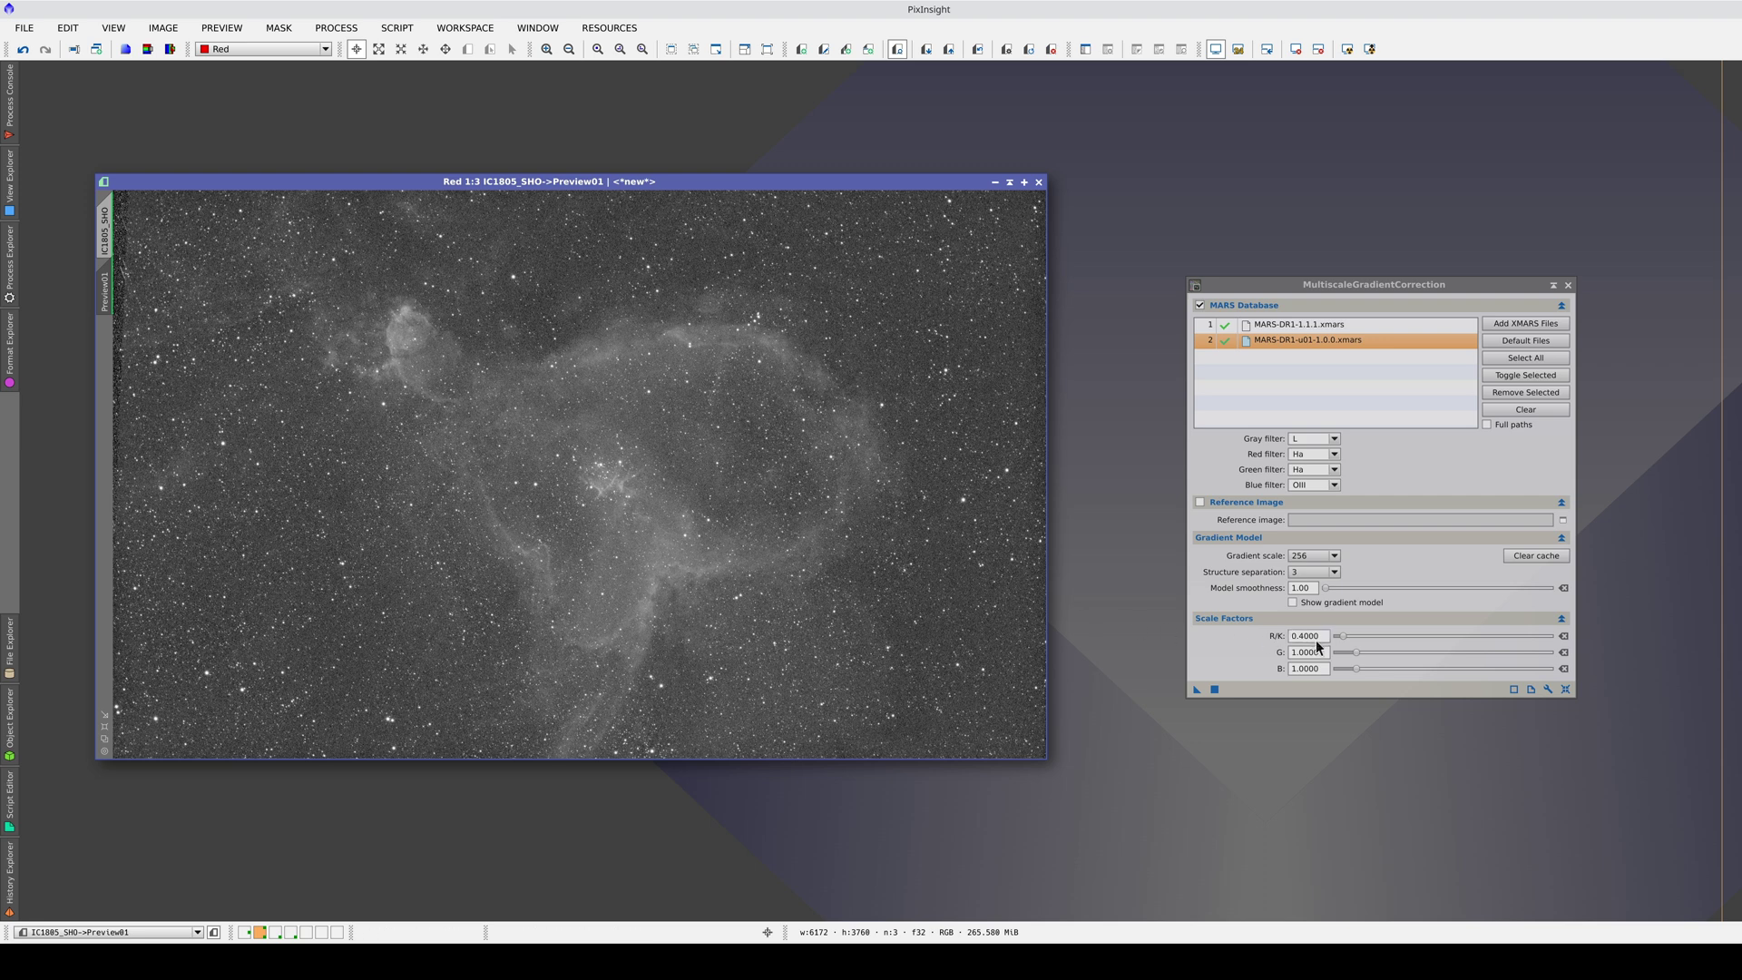
pyautogui.moveTo(1345, 642); pyautogui.dragTo(1337, 642)
pyautogui.click(1215, 689)
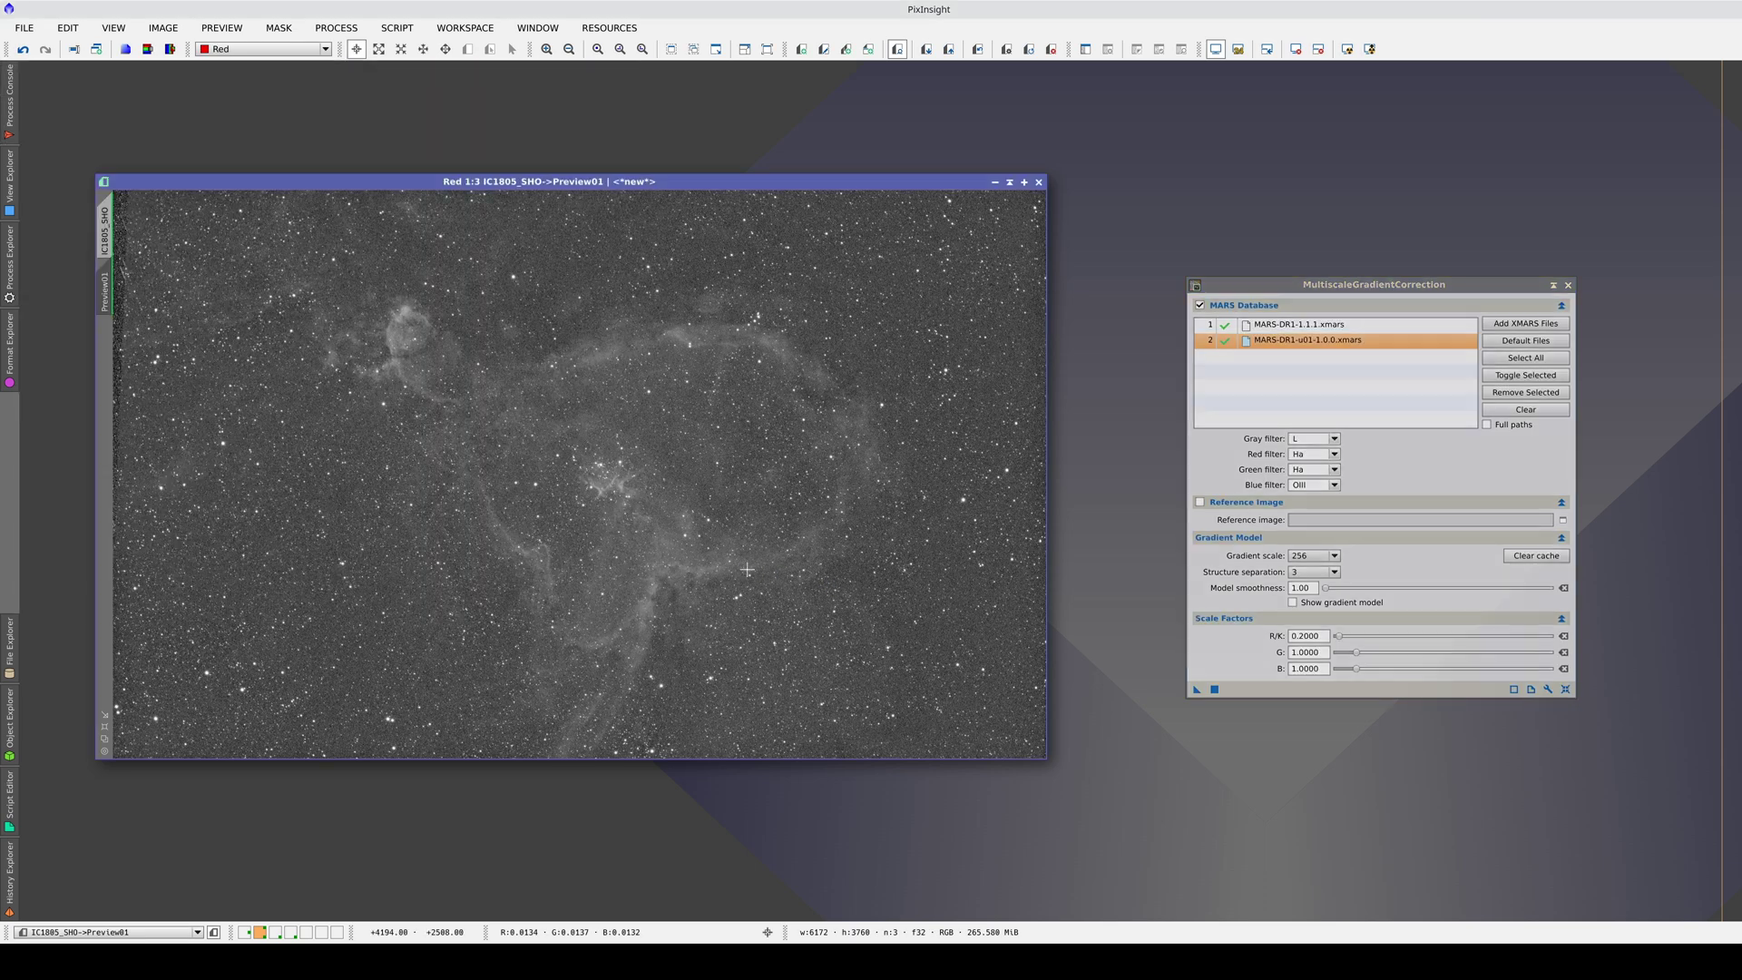
pyautogui.hotkey('ctrl', 'z')
pyautogui.hotkey('ctrl', 'y')
pyautogui.hotkey('ctrl', 'z')
pyautogui.hotkey('ctrl', 'y')
pyautogui.hotkey('ctrl', 'z')
pyautogui.hotkey('ctrl', 'y')
# Show only the Green channel, raise the G scale factor gradually, re-run and compare.
pyautogui.click(239, 47)
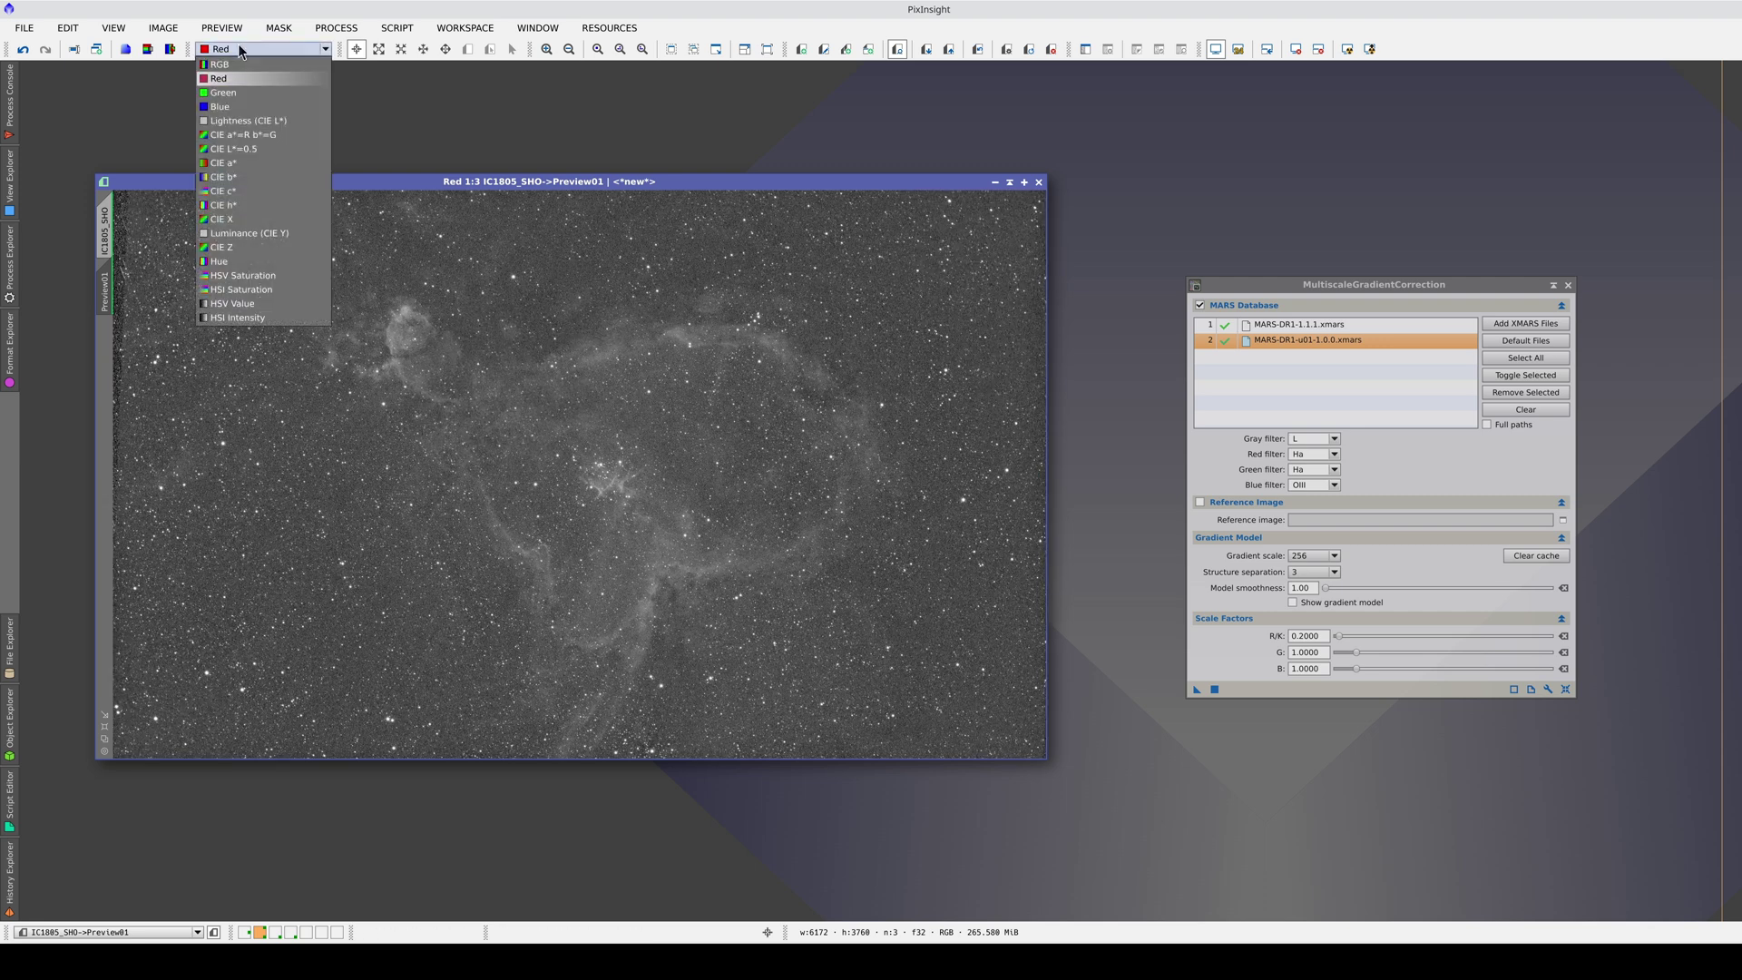
pyautogui.click(250, 87)
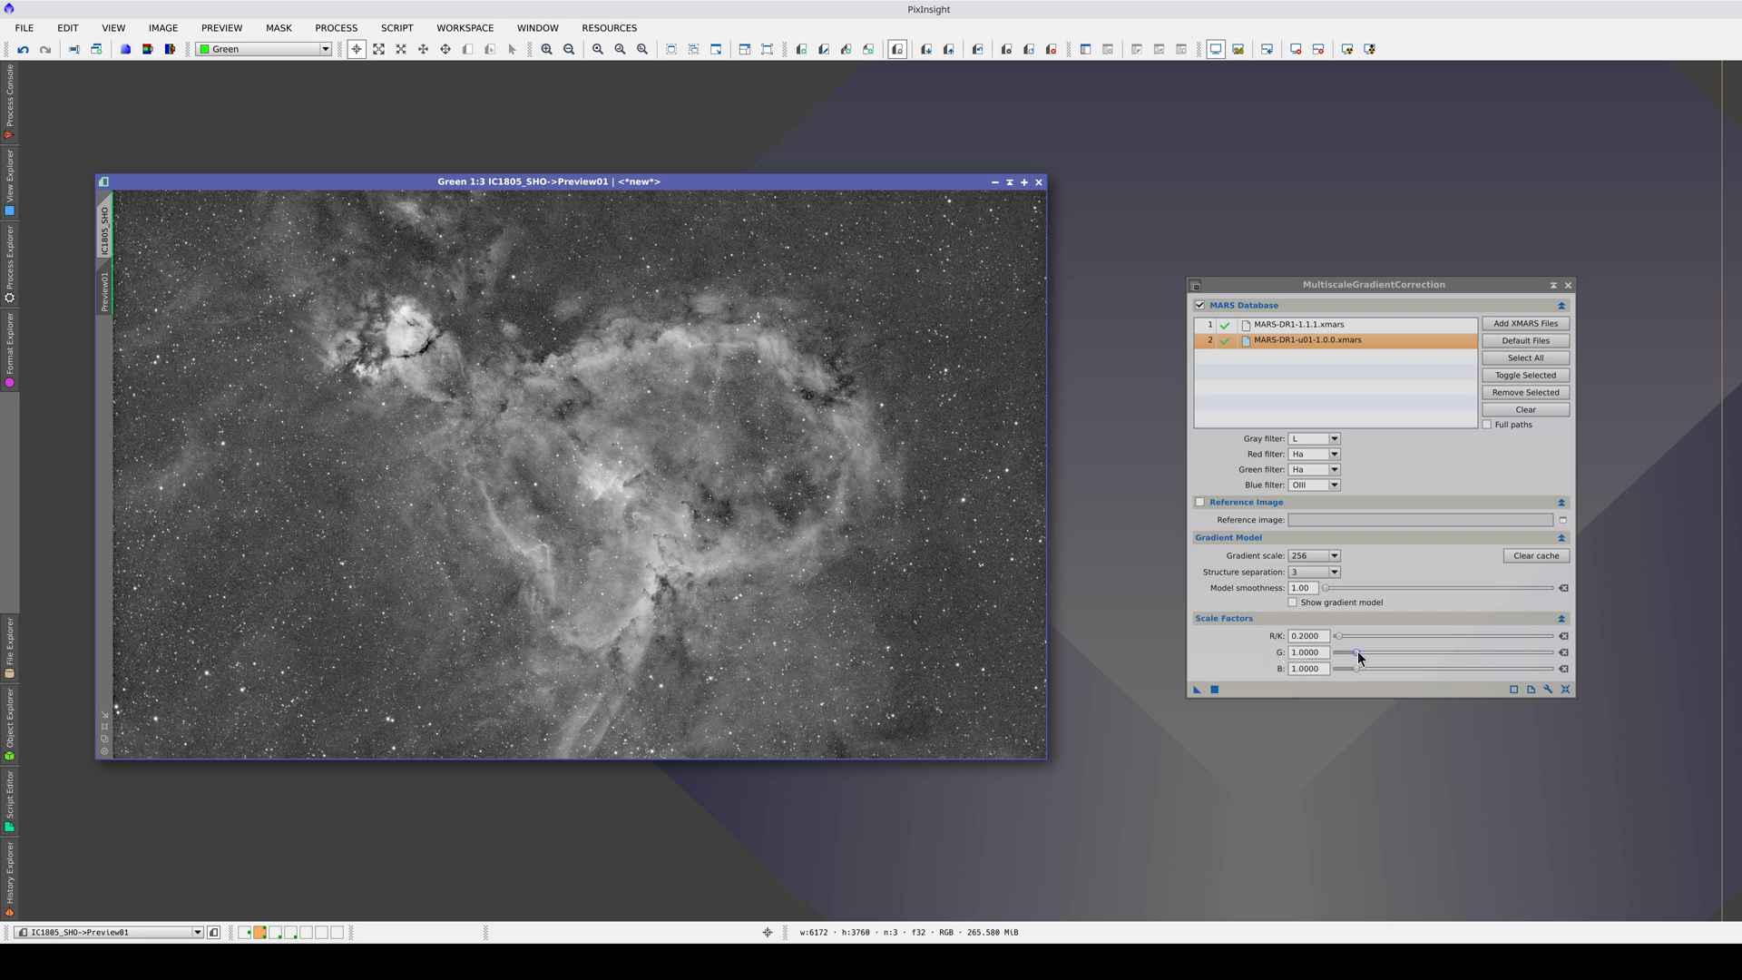
pyautogui.moveTo(1358, 652); pyautogui.dragTo(1360, 652)
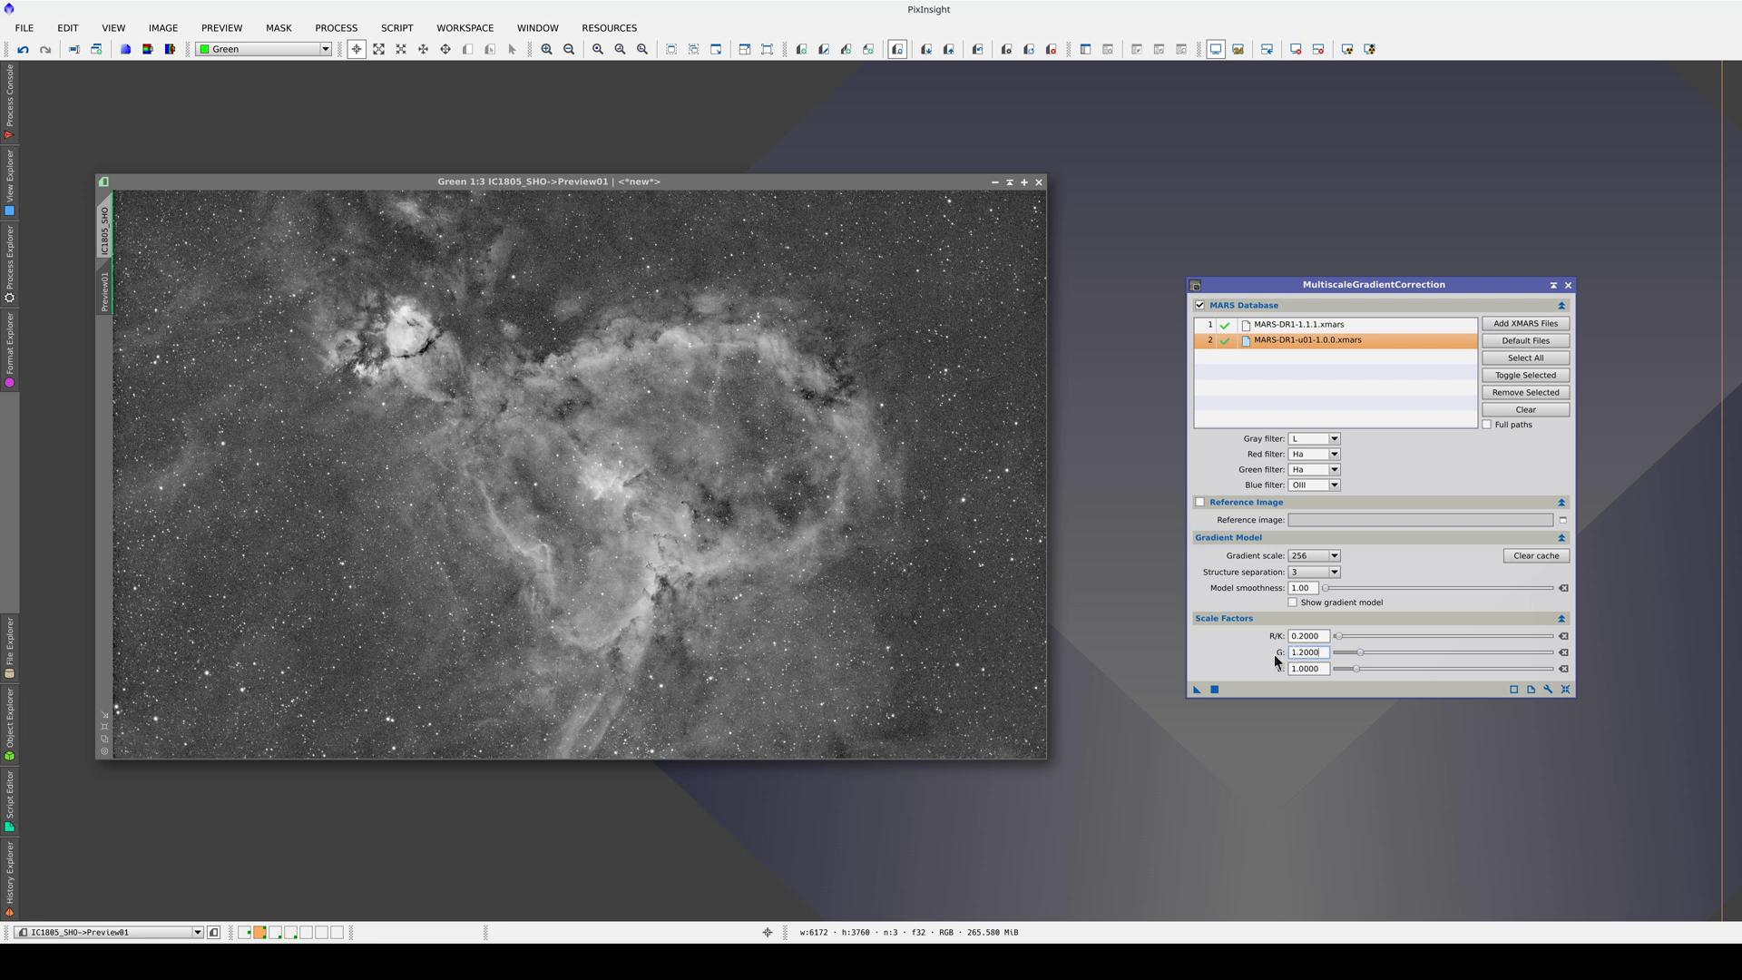
pyautogui.click(1216, 687)
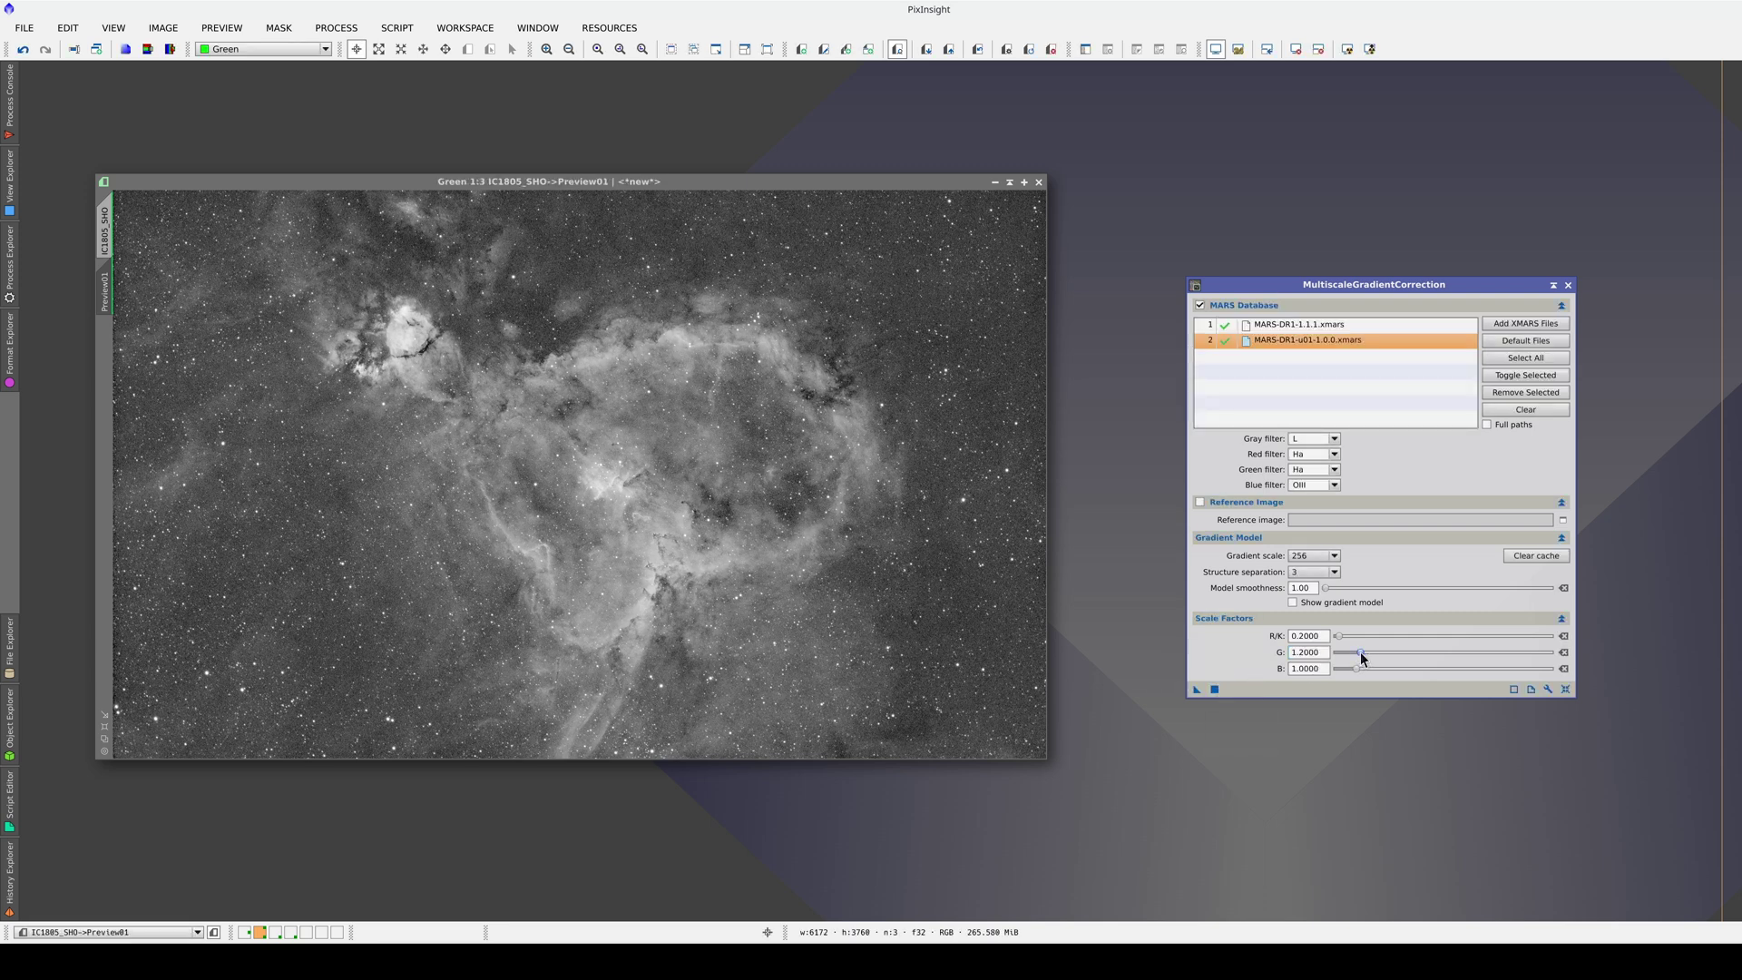
pyautogui.moveTo(1358, 655); pyautogui.dragTo(1366, 654)
pyautogui.click(1214, 688)
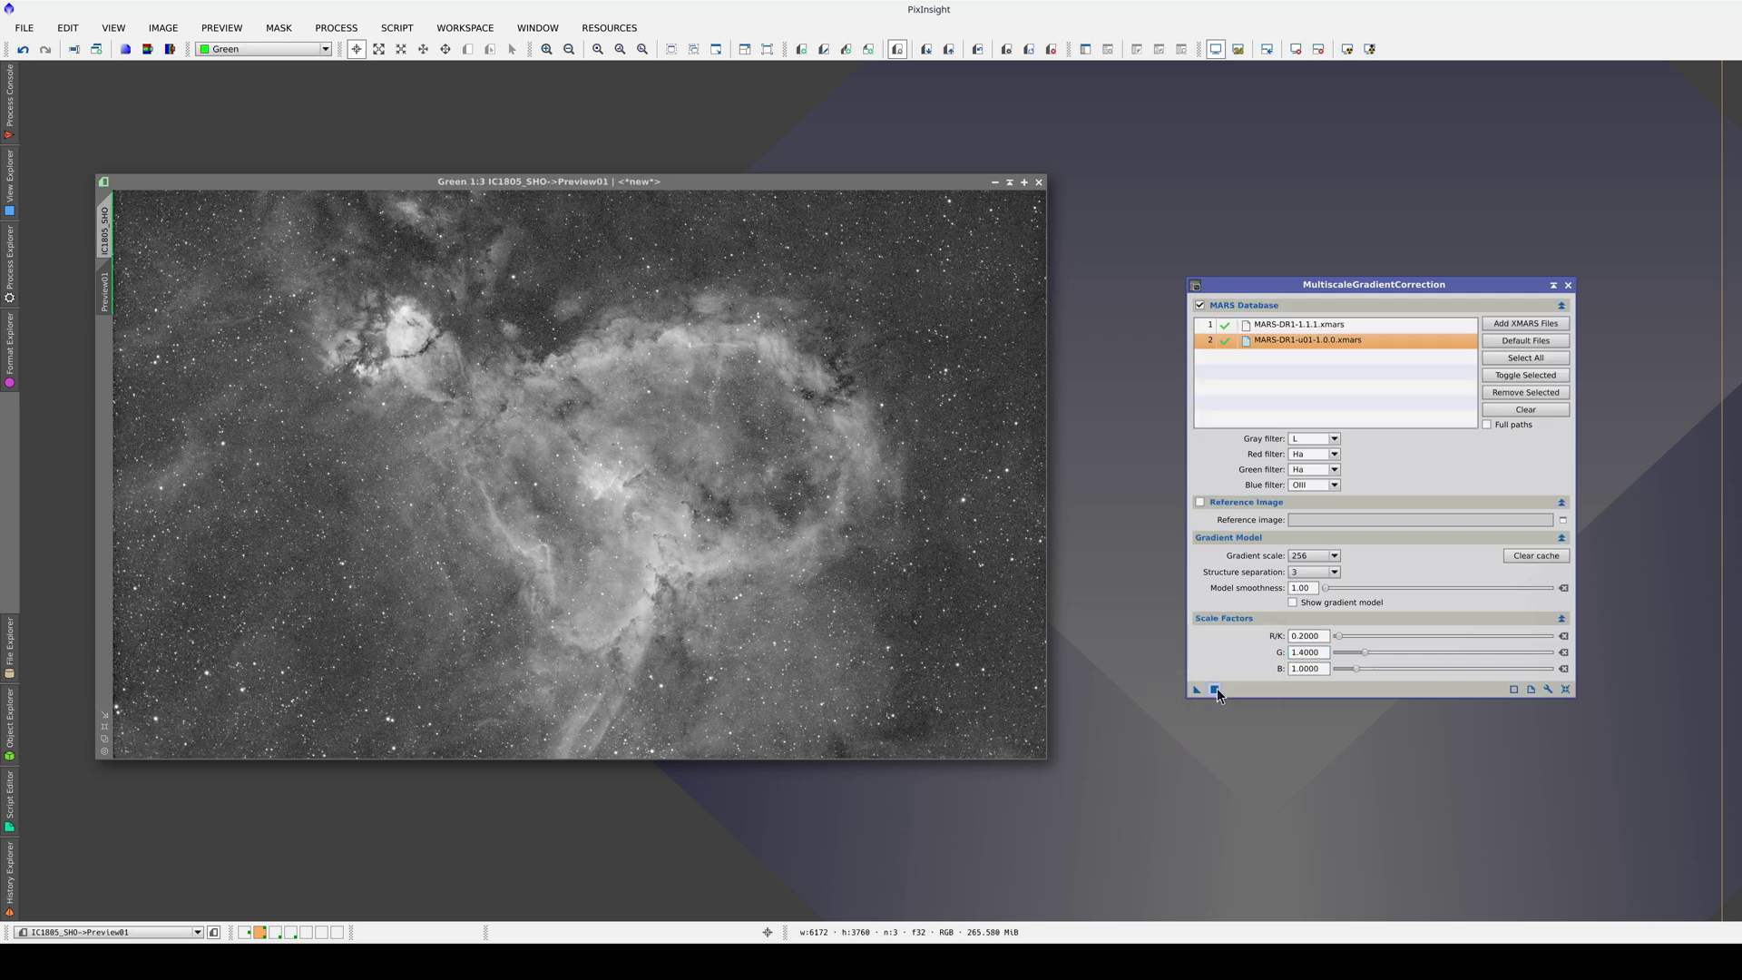
pyautogui.click(888, 623)
pyautogui.hotkey('ctrl', 'z')
pyautogui.hotkey('ctrl', 'y')
pyautogui.hotkey('ctrl', 'z')
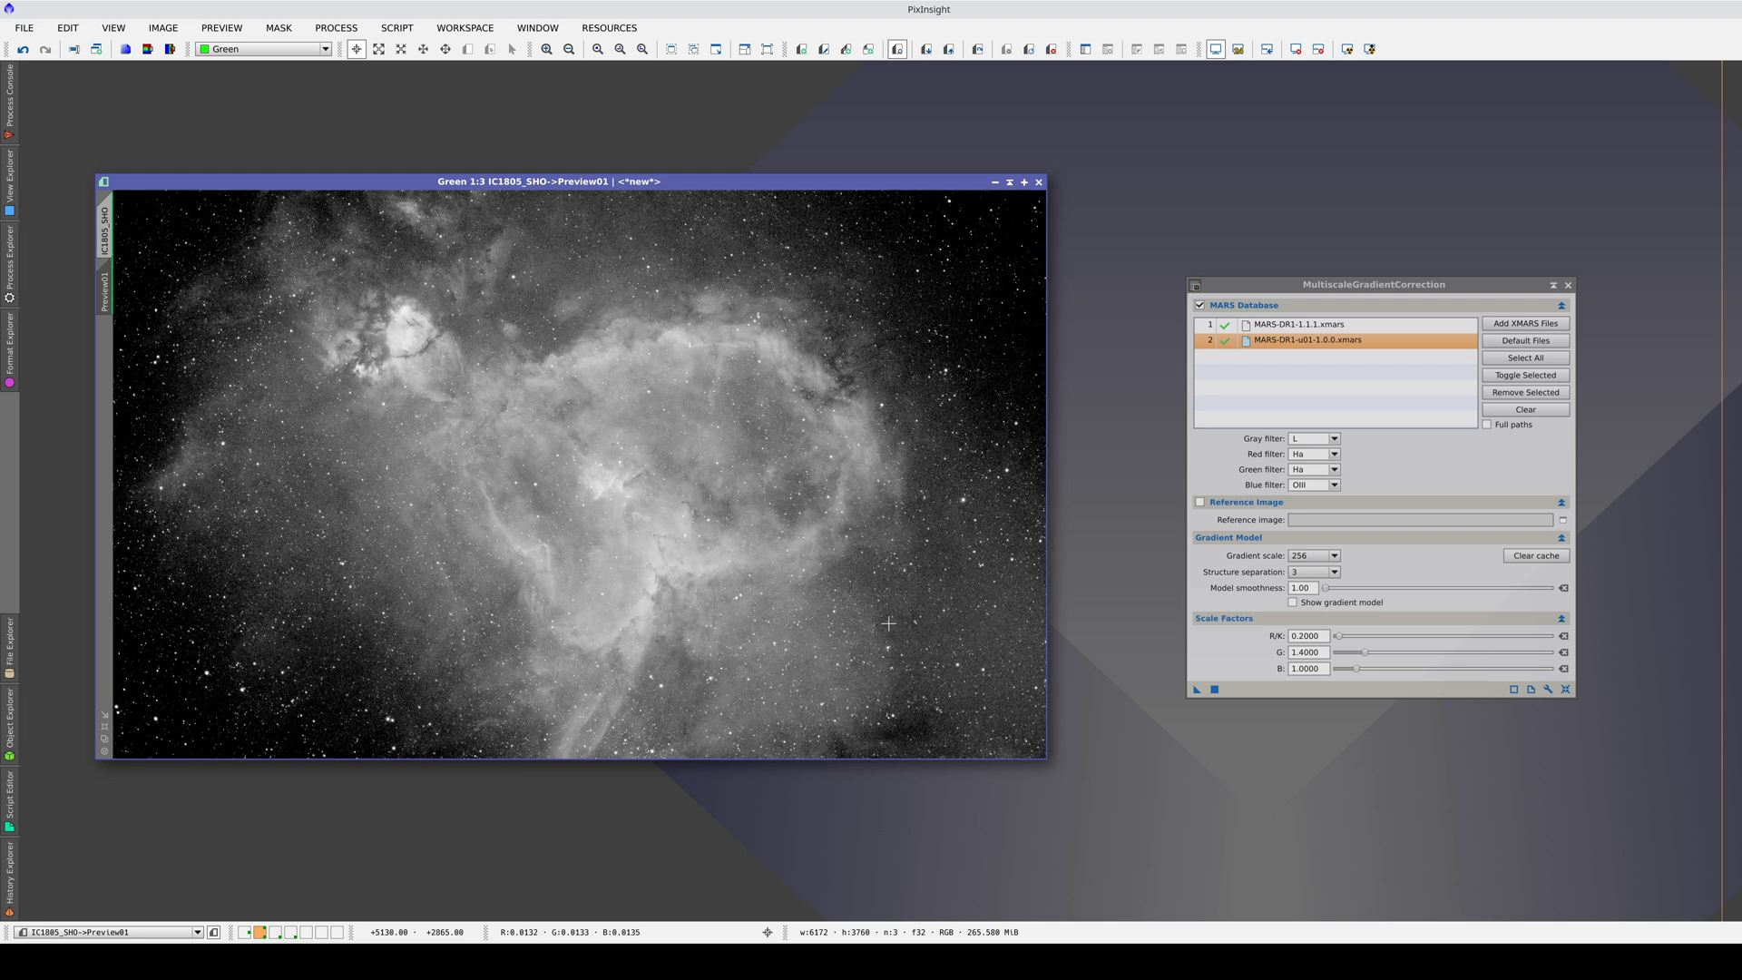
pyautogui.hotkey('ctrl', 'y')
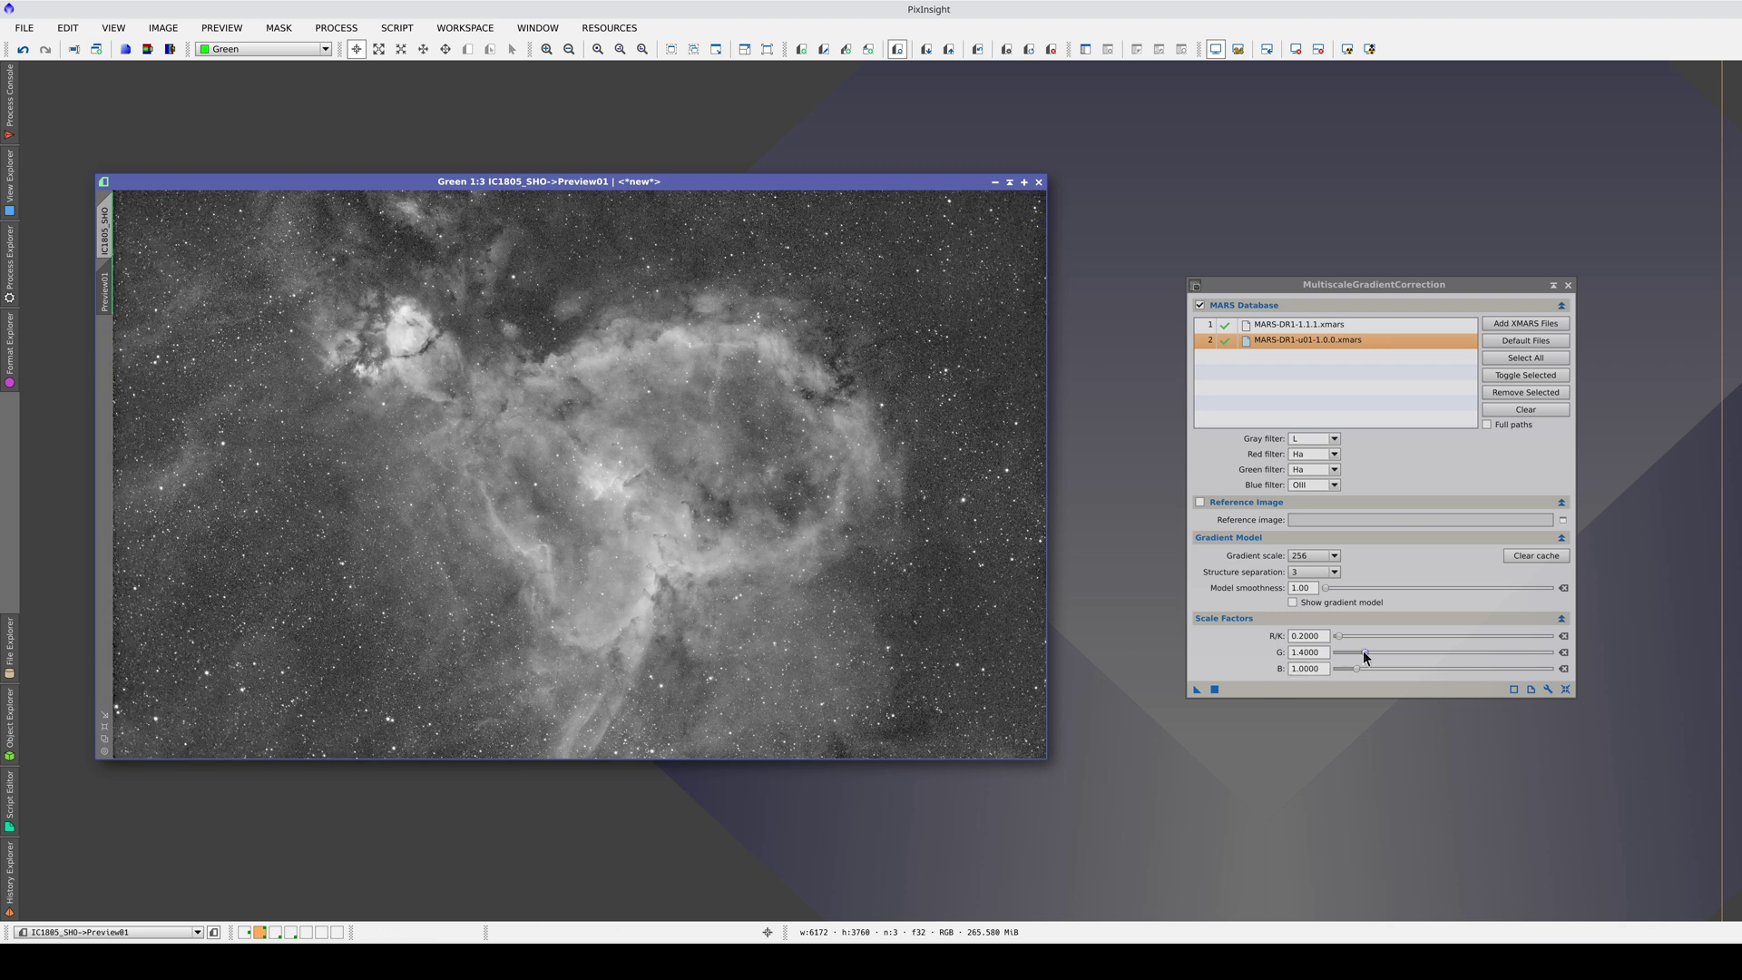
# Set the G scale factor to 1.7, re-apply the correction, and compare before and after.
pyautogui.moveTo(1364, 652); pyautogui.dragTo(1370, 652)
pyautogui.press('F5')
pyautogui.click(875, 585)
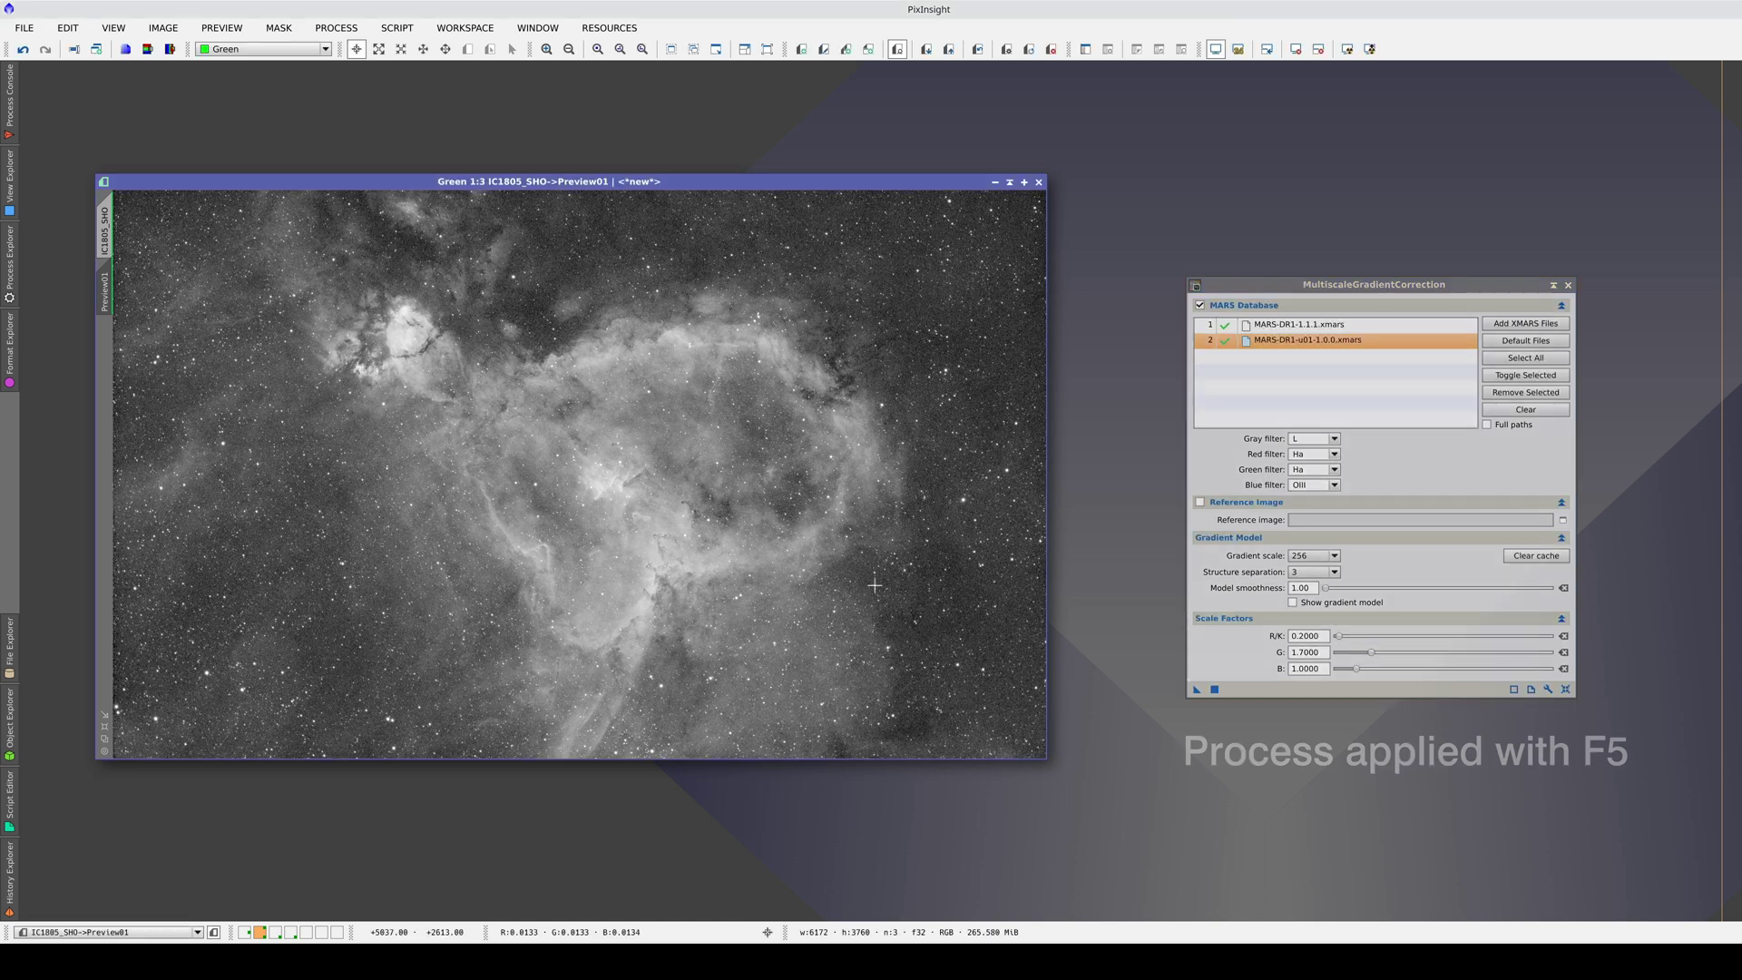
pyautogui.hotkey('ctrl', 'z')
pyautogui.hotkey('ctrl', 'y')
pyautogui.hotkey('ctrl', 'z')
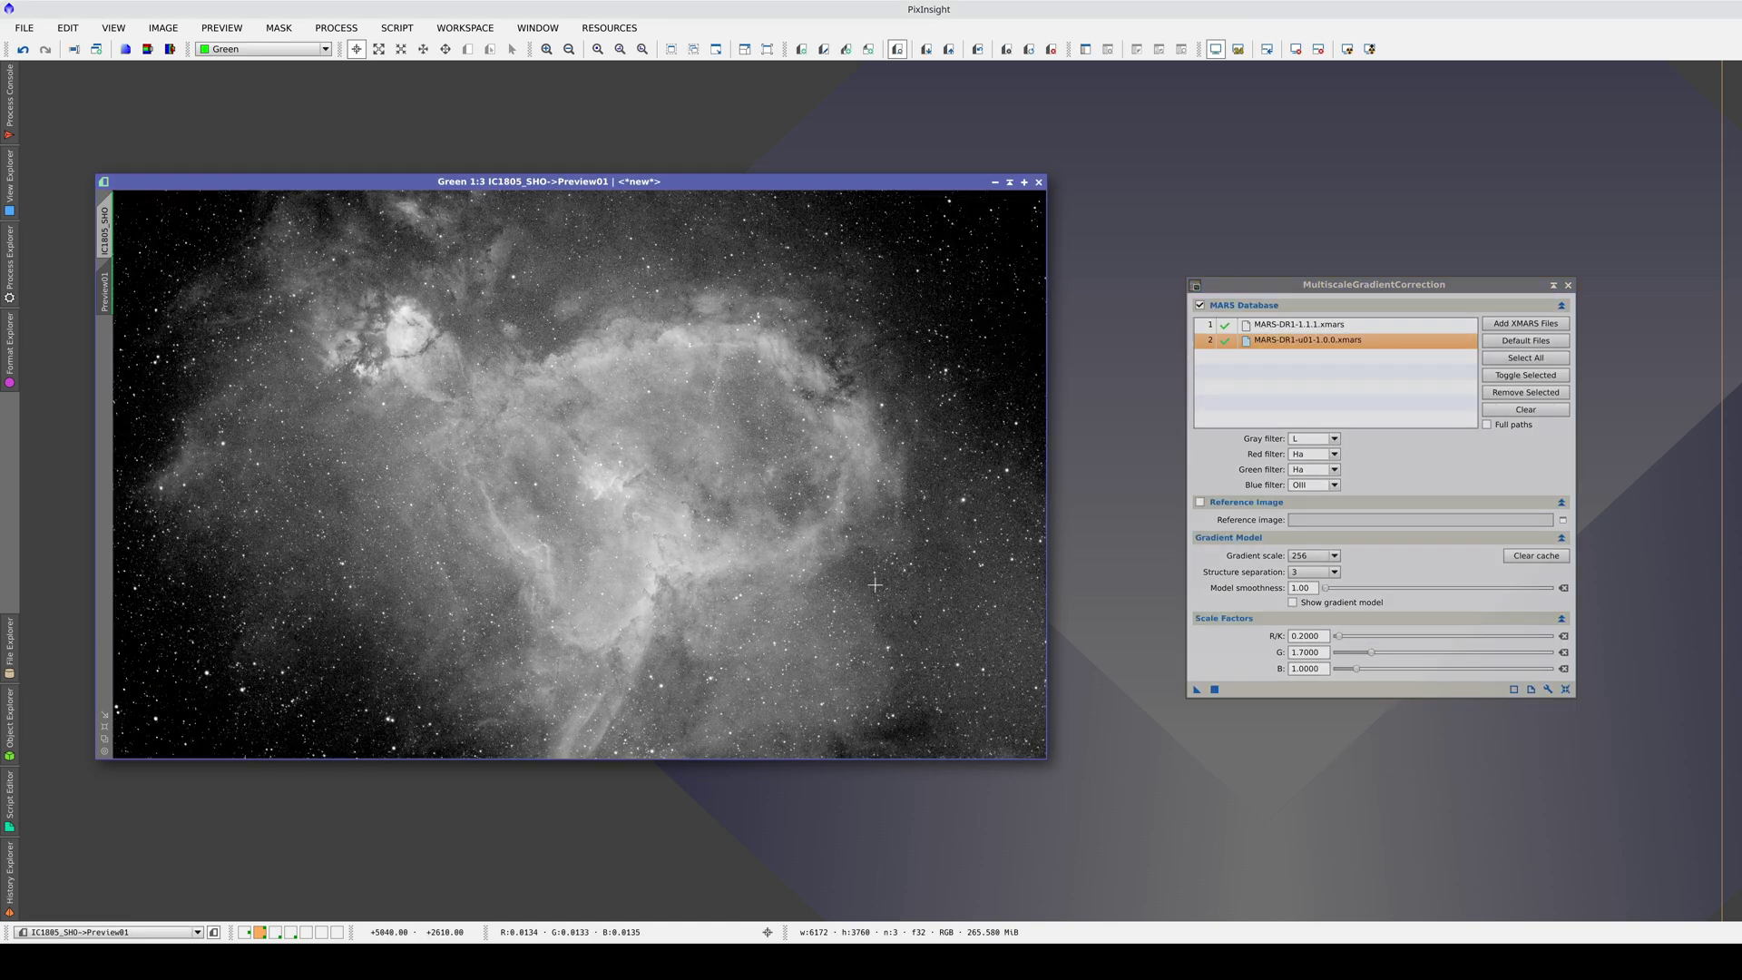
pyautogui.hotkey('ctrl', 'y')
pyautogui.hotkey('ctrl', 'z')
pyautogui.hotkey('ctrl', 'y')
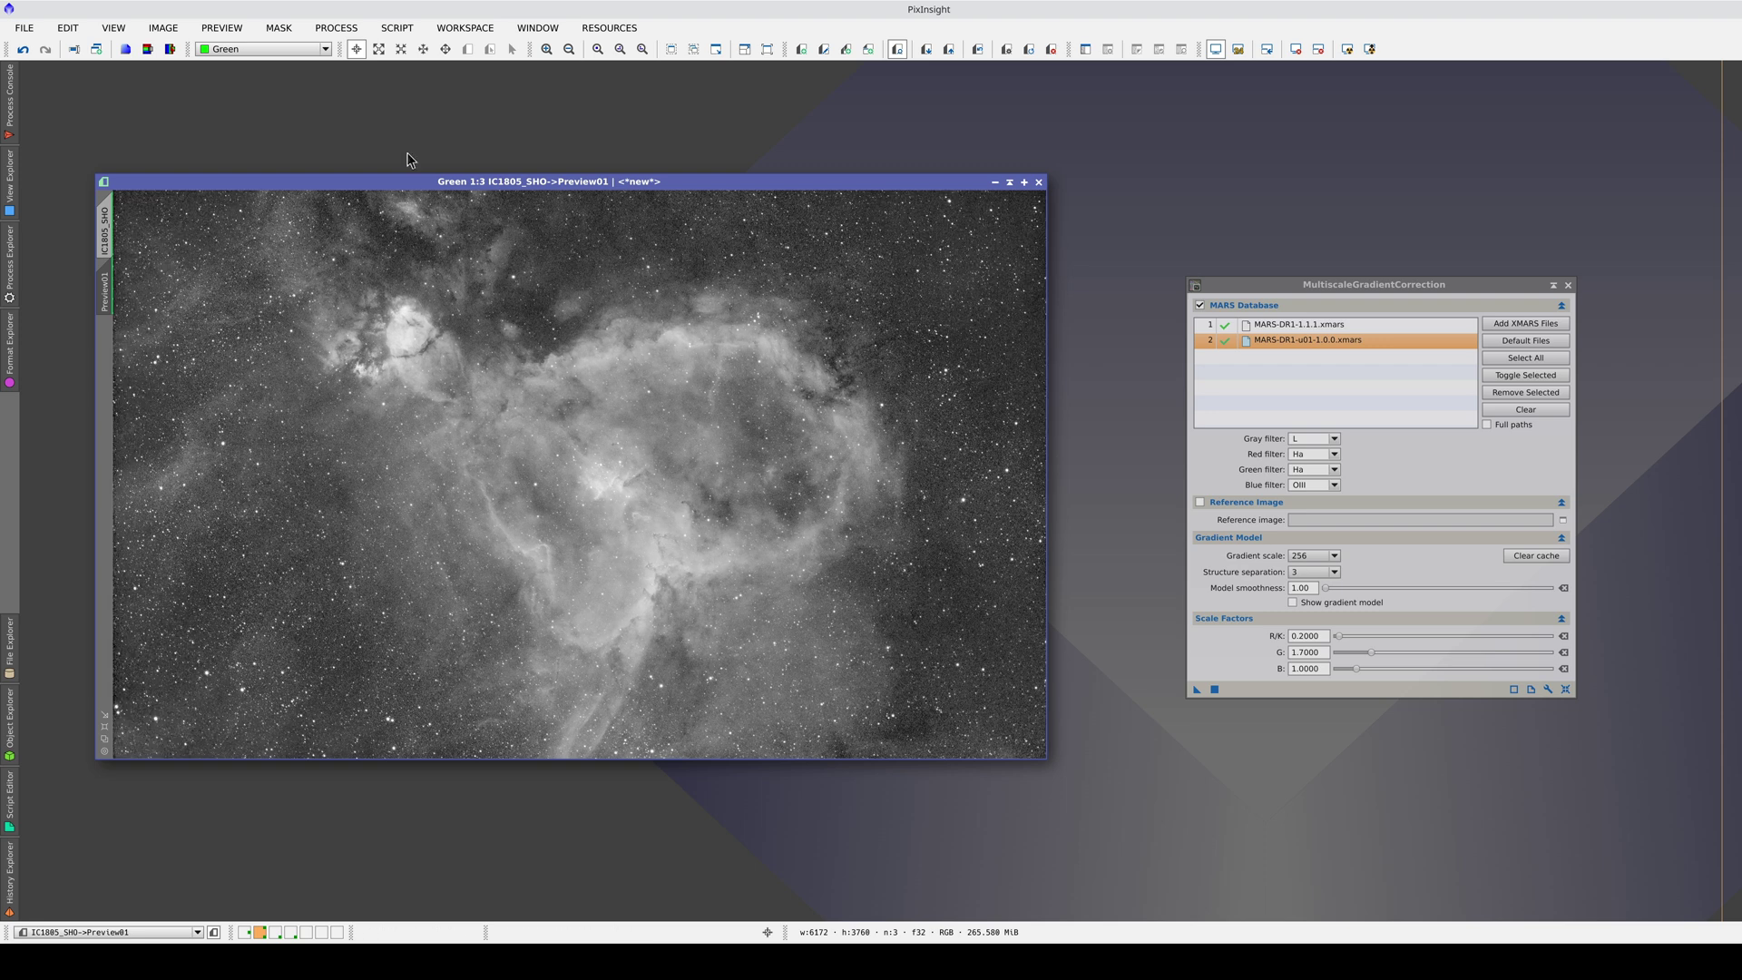
# Show only the Blue channel and toggle undo/redo to inspect the remaining vignetting.
pyautogui.click(282, 49)
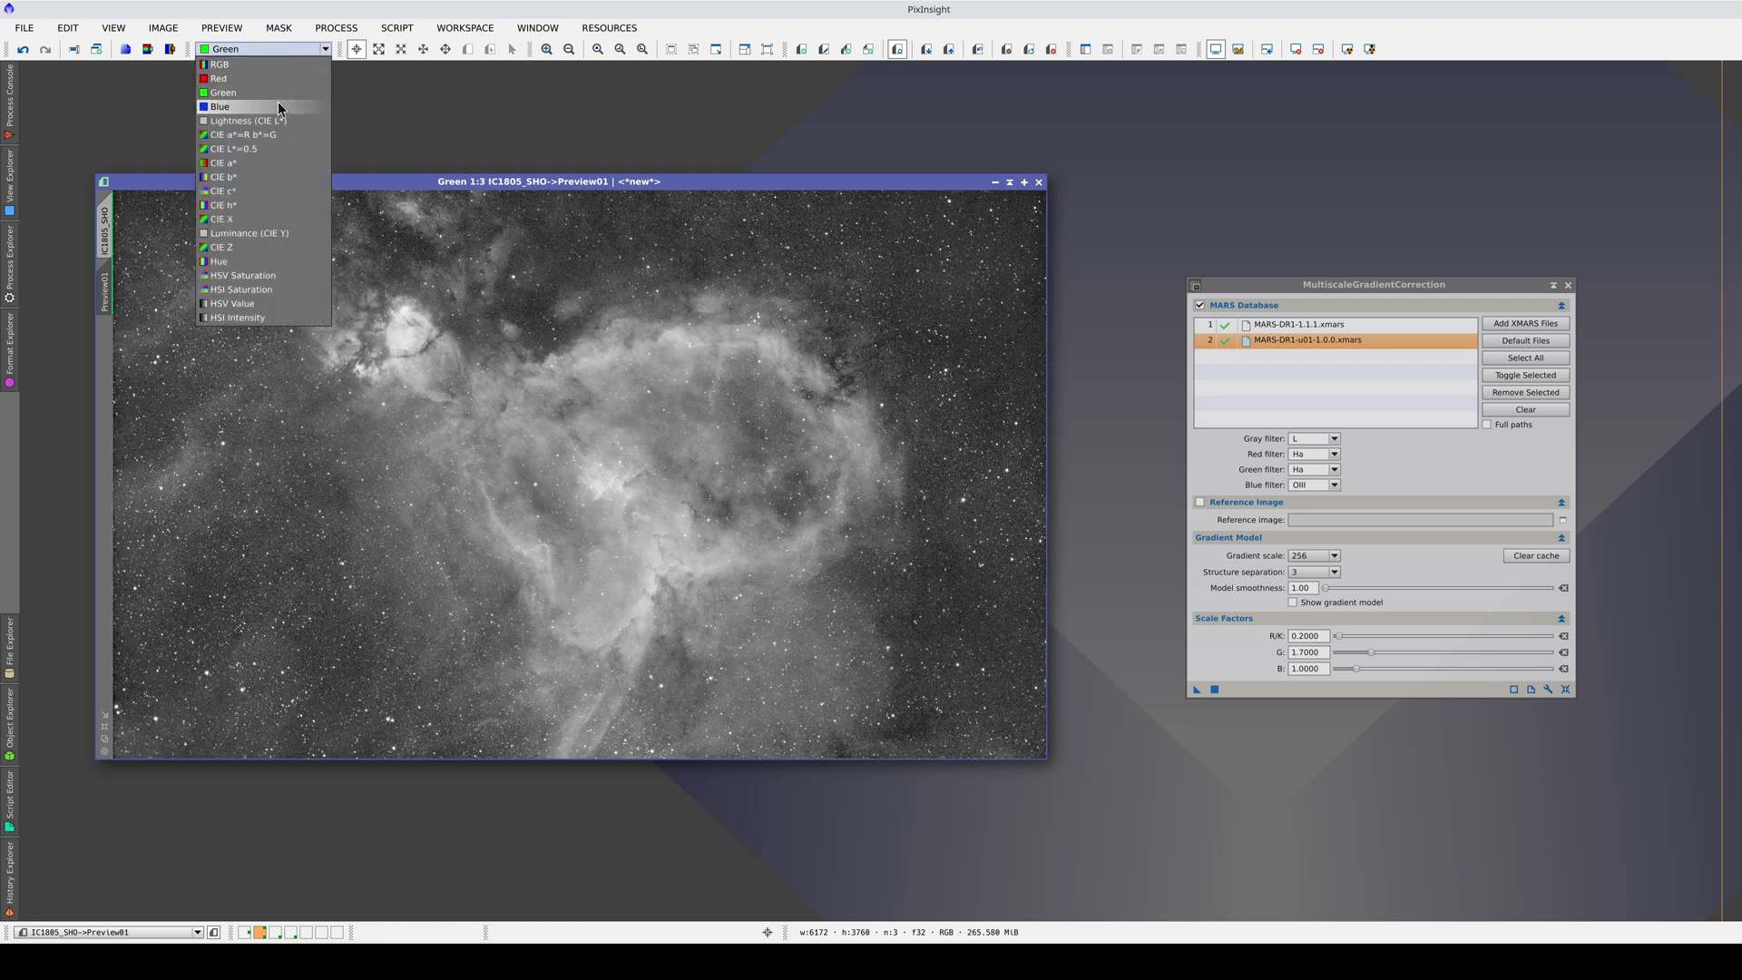
pyautogui.click(278, 107)
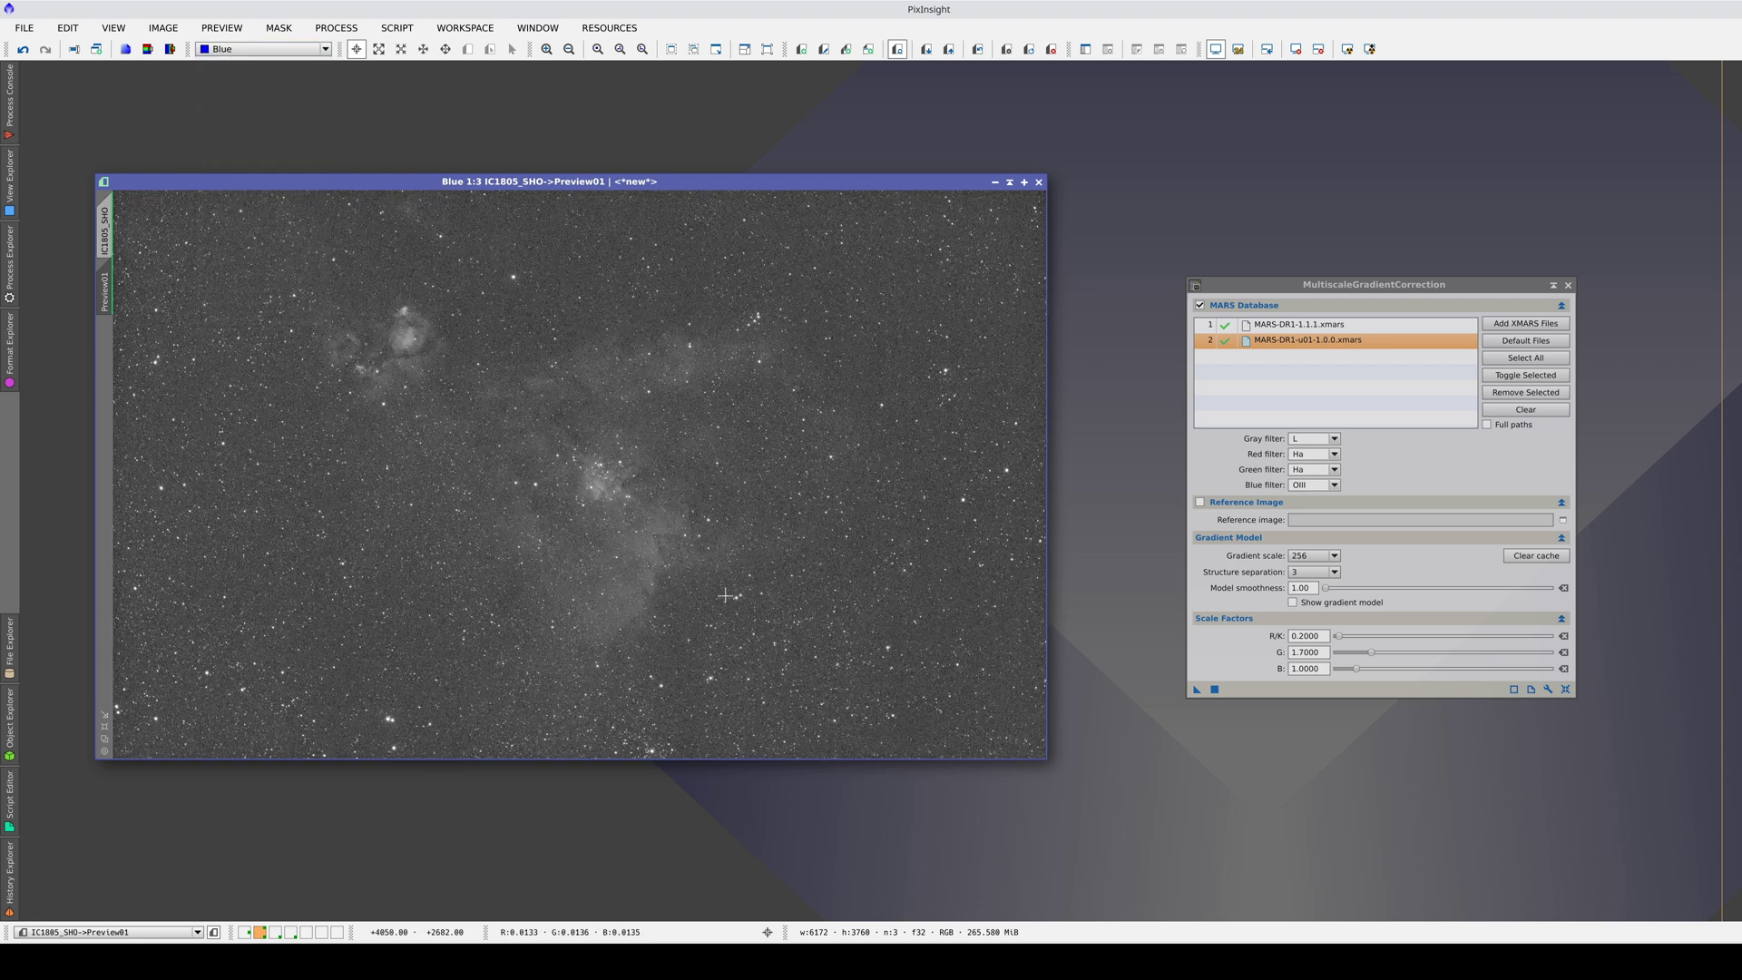
pyautogui.hotkey('ctrl', 'z')
pyautogui.hotkey('ctrl', 'y')
pyautogui.hotkey('ctrl', 'z')
pyautogui.hotkey('ctrl', 'y')
pyautogui.hotkey('ctrl', 'z')
pyautogui.hotkey('ctrl', 'y')
pyautogui.hotkey('ctrl', 'z')
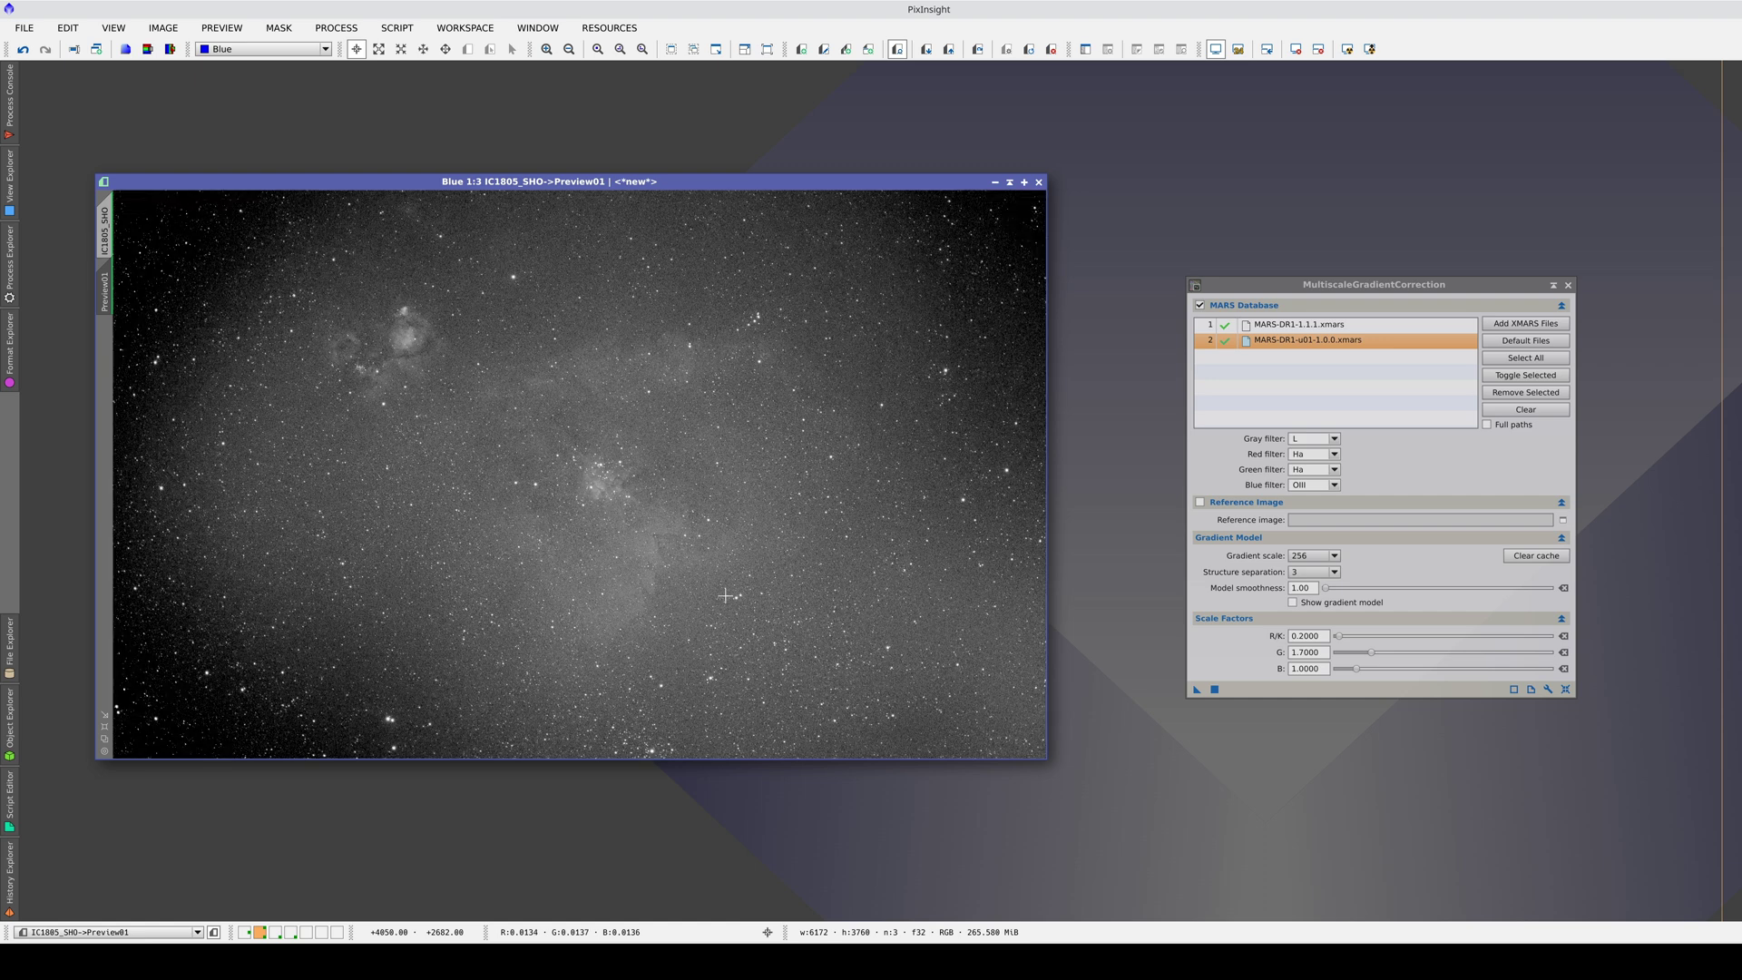
pyautogui.hotkey('ctrl', 'y')
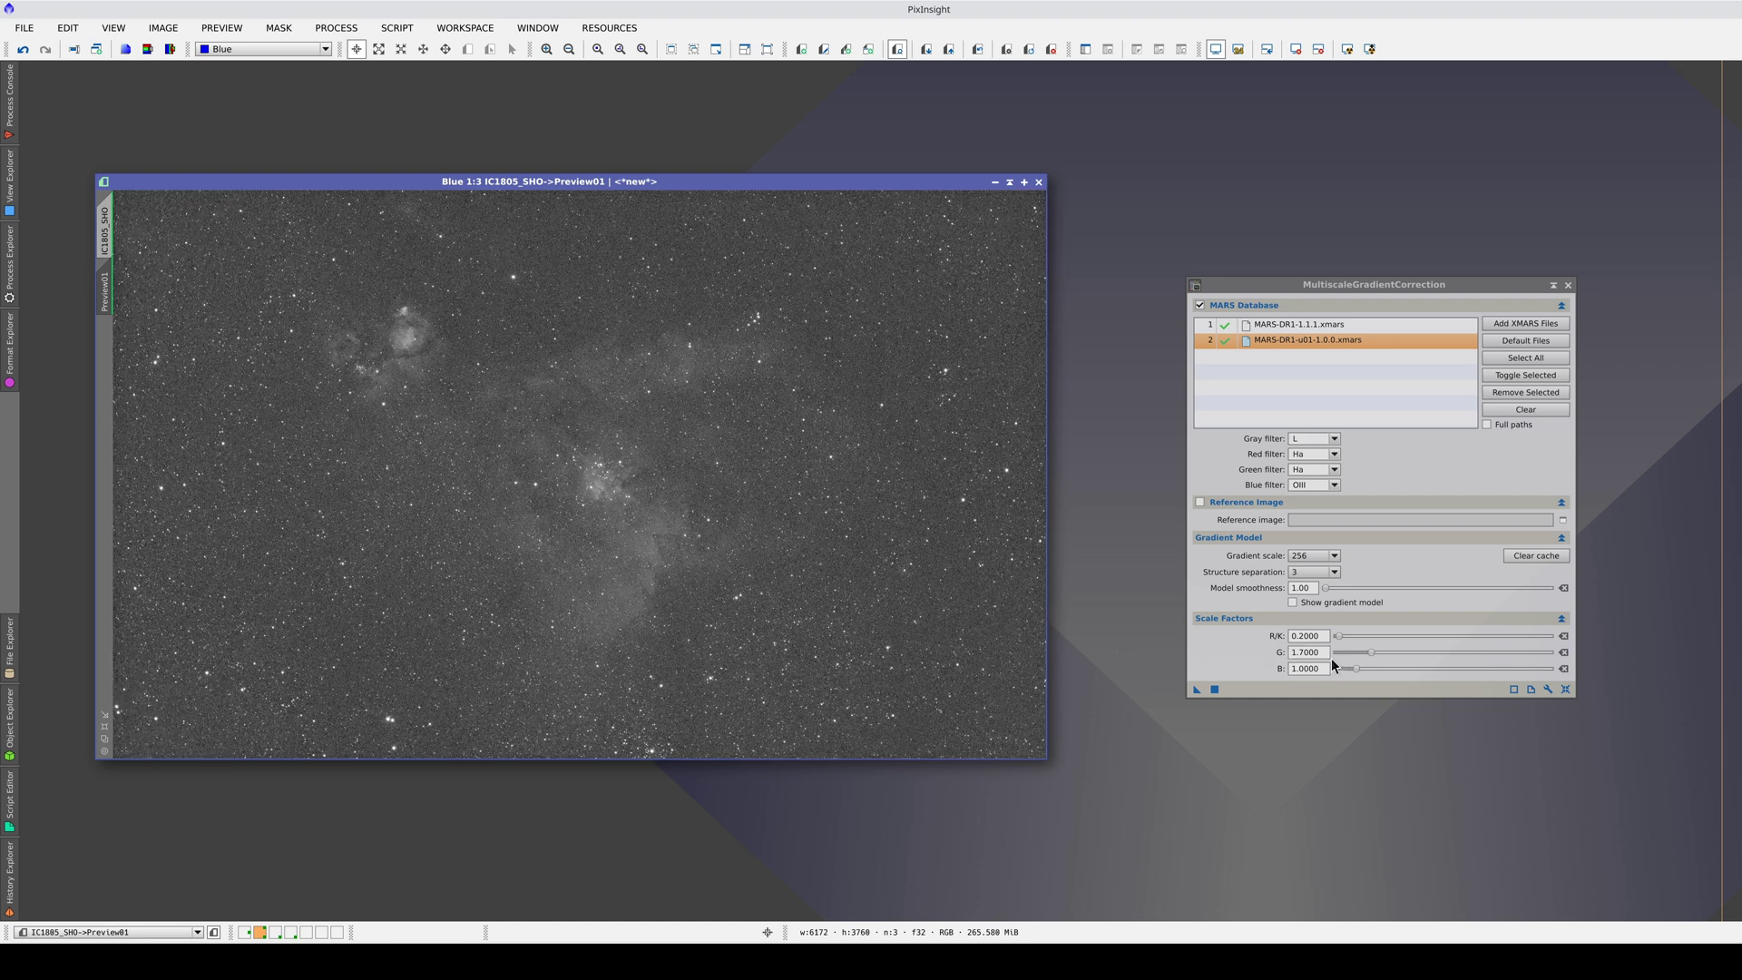
# Set the B scale factor to 1.4, re-apply the correction, and compare results.
pyautogui.click(1357, 669)
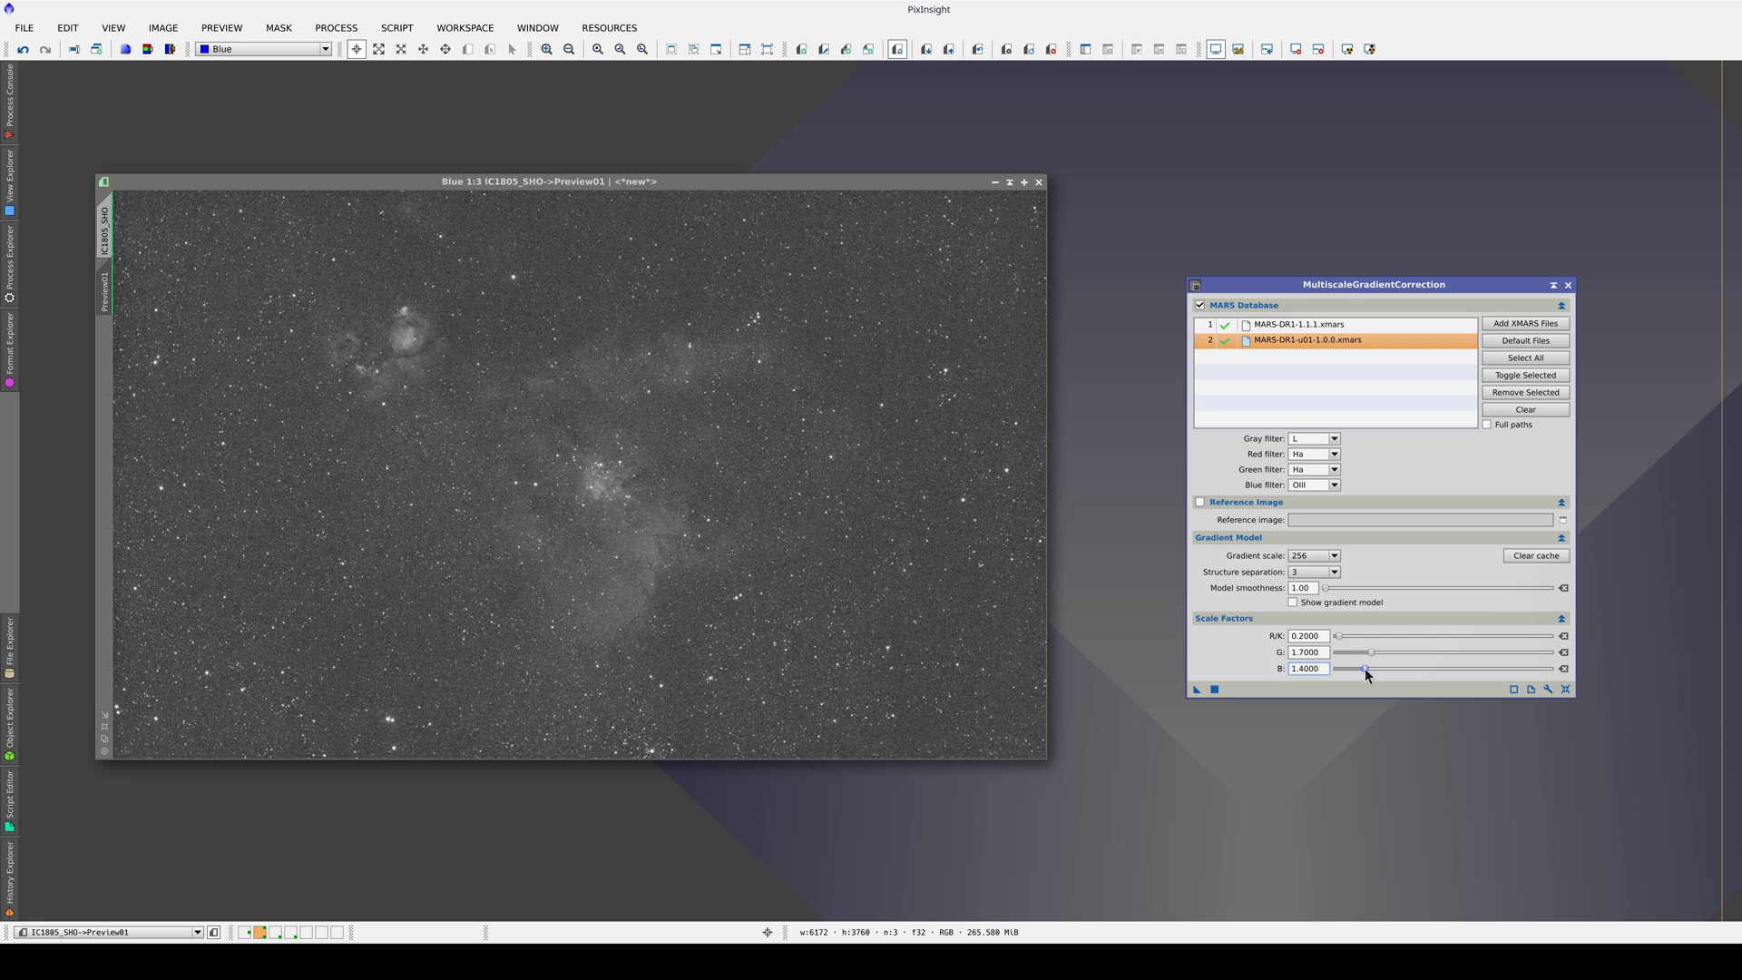
pyautogui.press('F5')
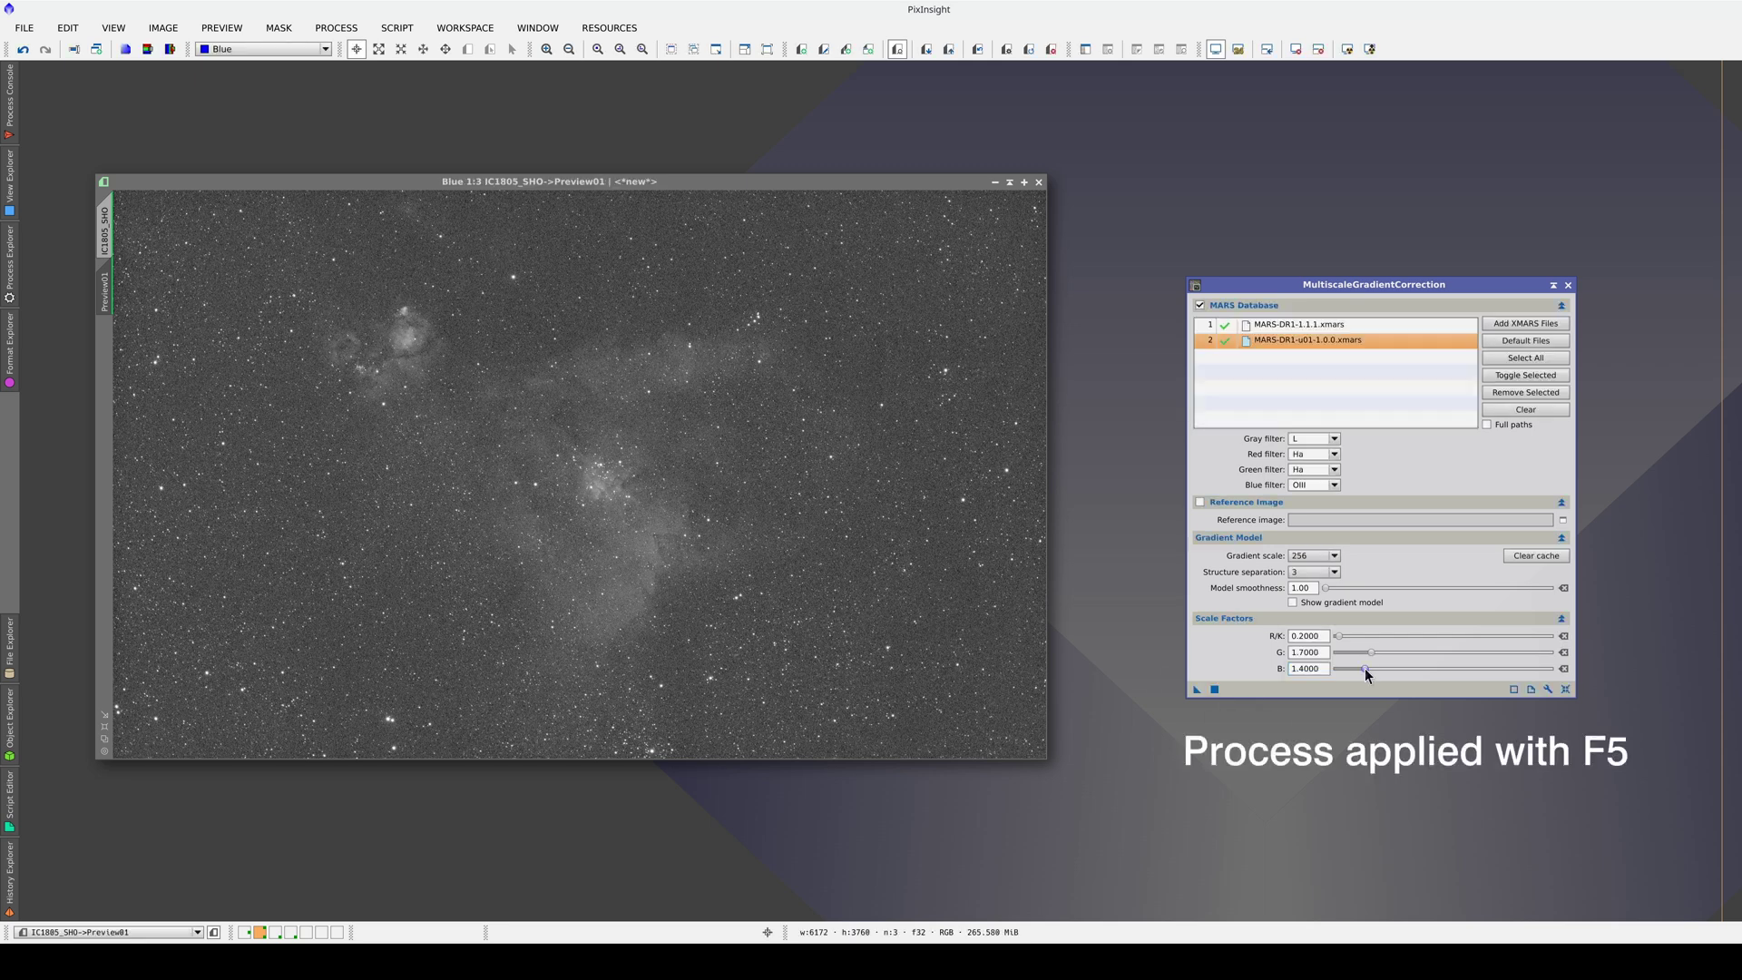
pyautogui.hotkey('ctrl', 'z')
pyautogui.hotkey('ctrl', 'y')
pyautogui.hotkey('ctrl', 'z')
pyautogui.hotkey('ctrl', 'y')
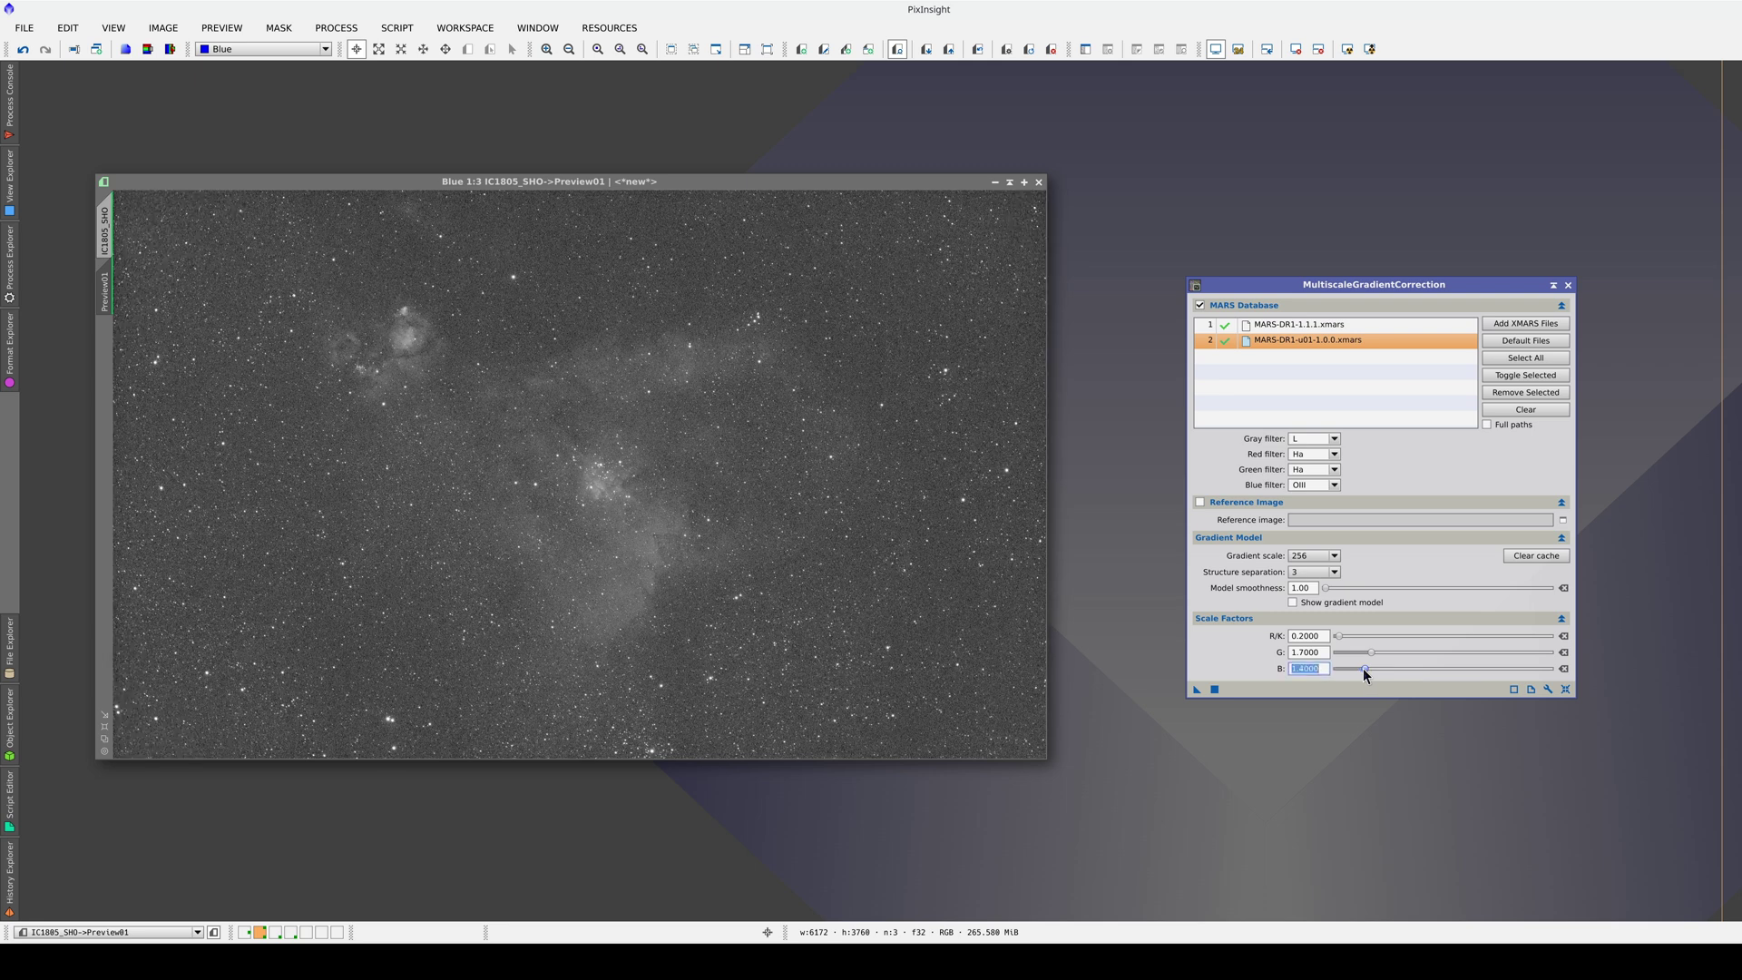
# Lower the B scale factor to 1.2, re-apply the correction, and compare again.
pyautogui.click(1363, 667)
pyautogui.moveTo(1363, 669); pyautogui.dragTo(1360, 668)
pyautogui.press('F5')
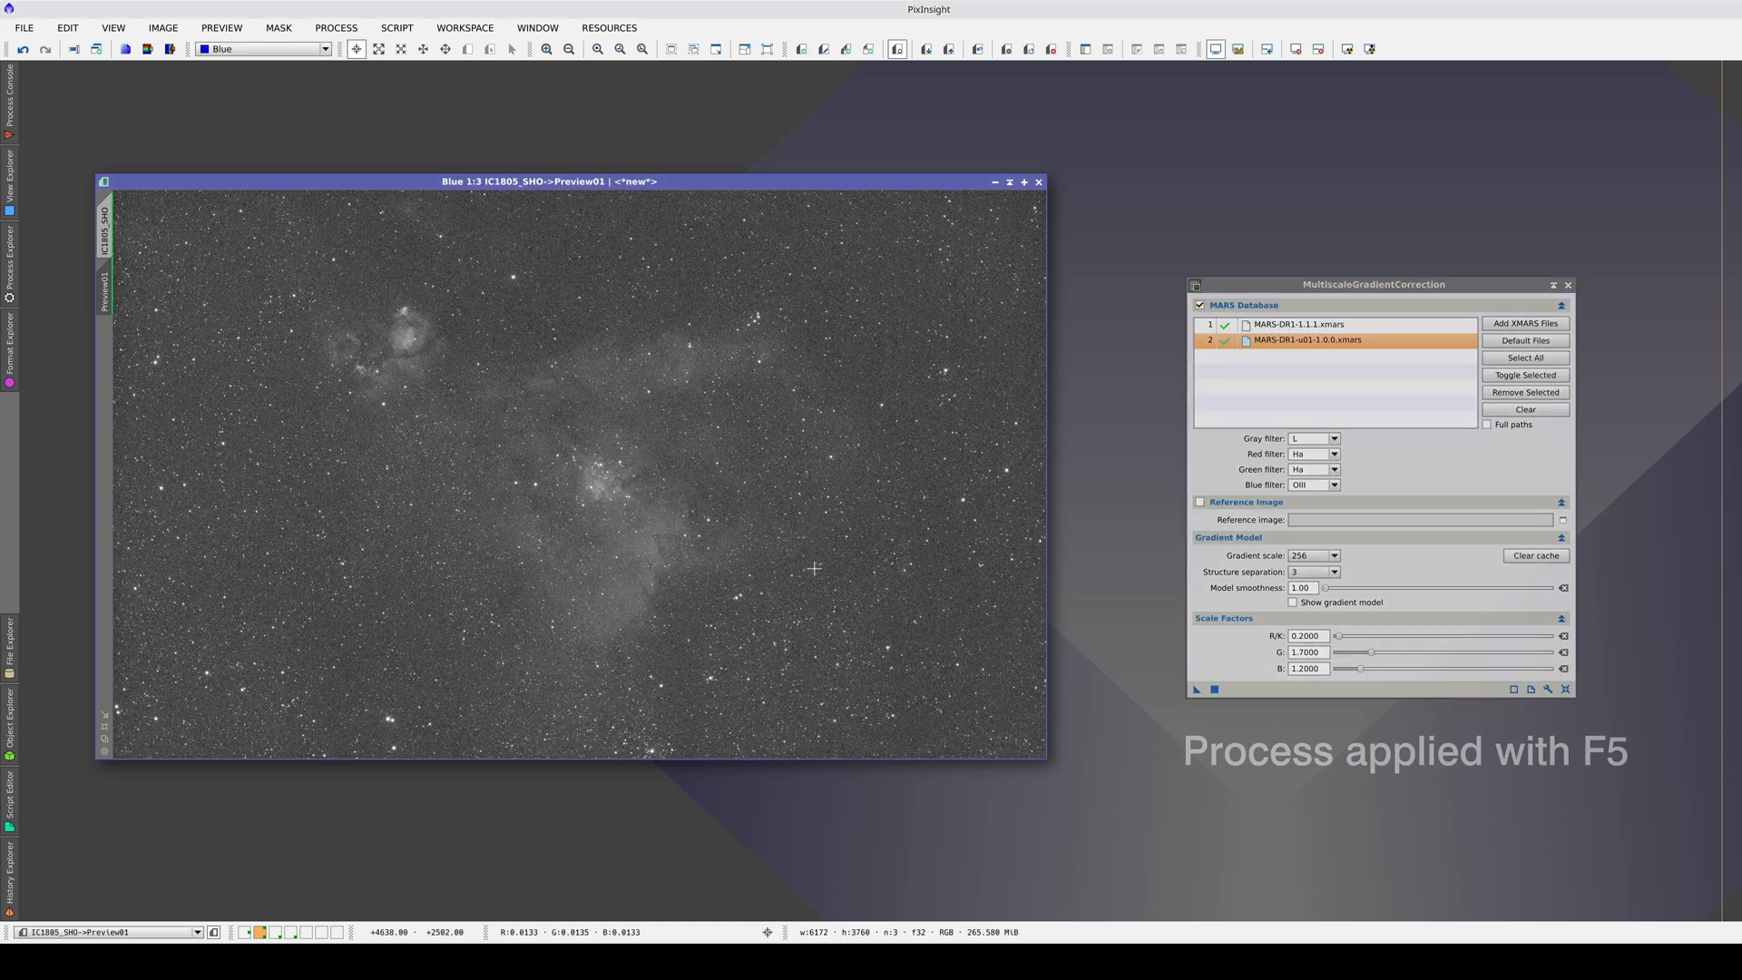
pyautogui.hotkey('ctrl', 'shift', 'z')
pyautogui.hotkey('ctrl', 'shift', 'z')
pyautogui.hotkey('ctrl', 'shift', 'z')
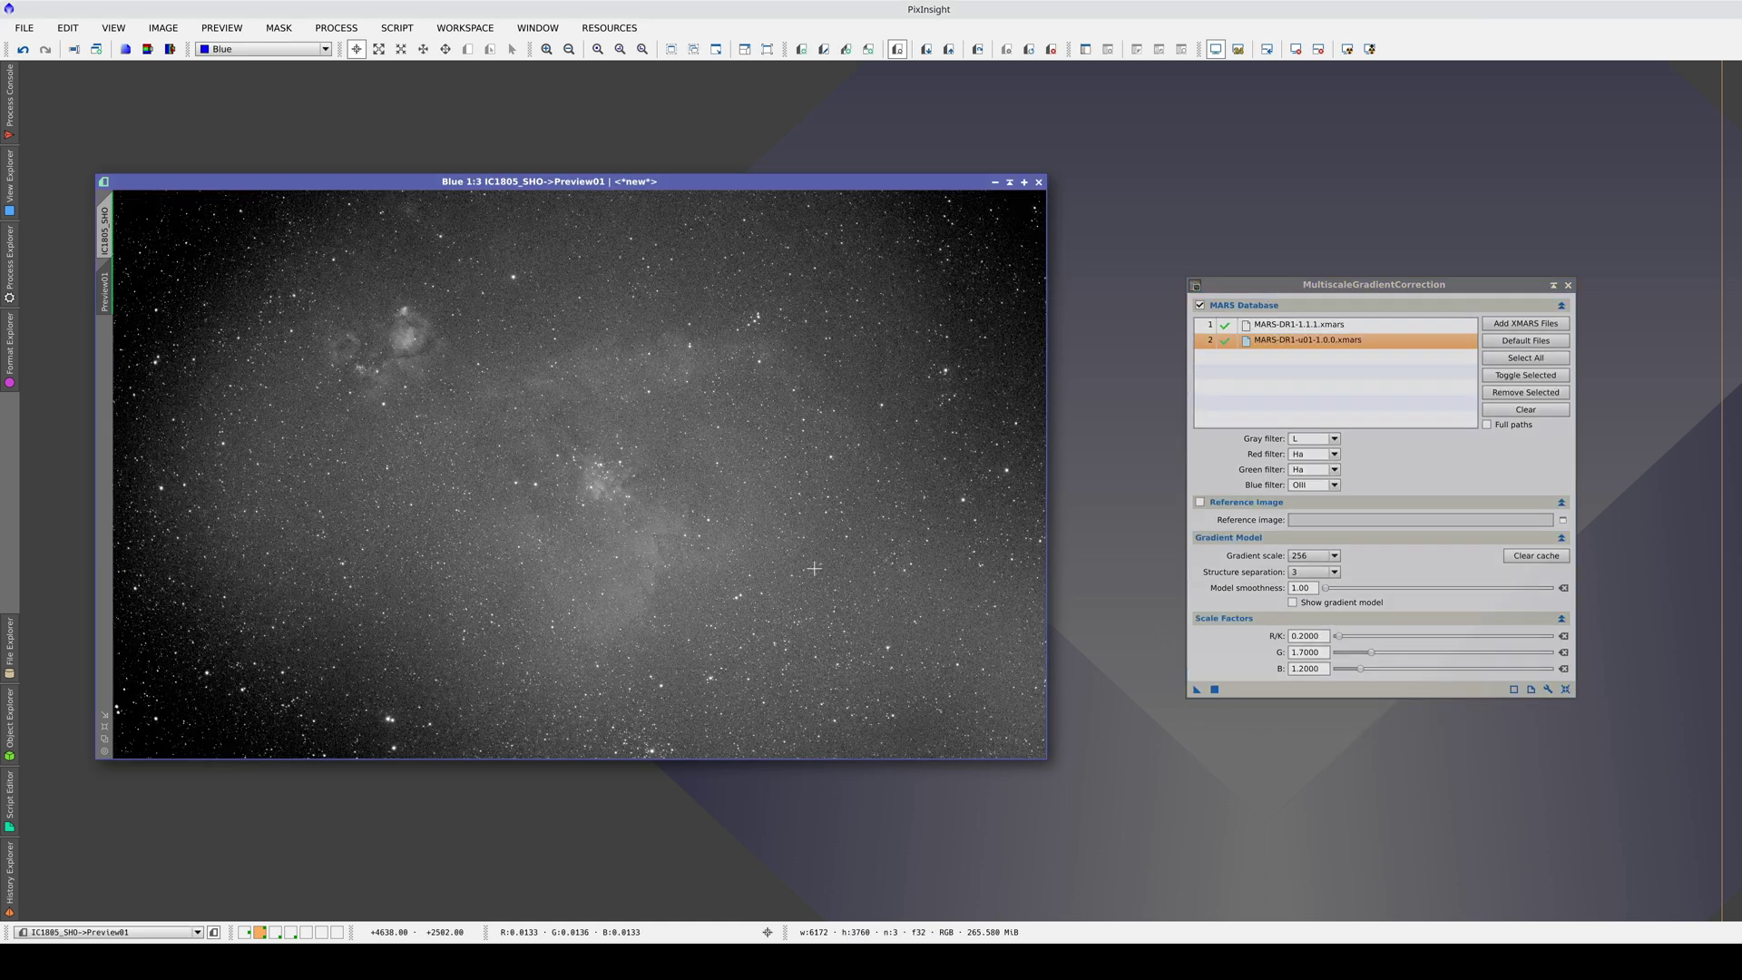
pyautogui.hotkey('ctrl', 'shift', 'z')
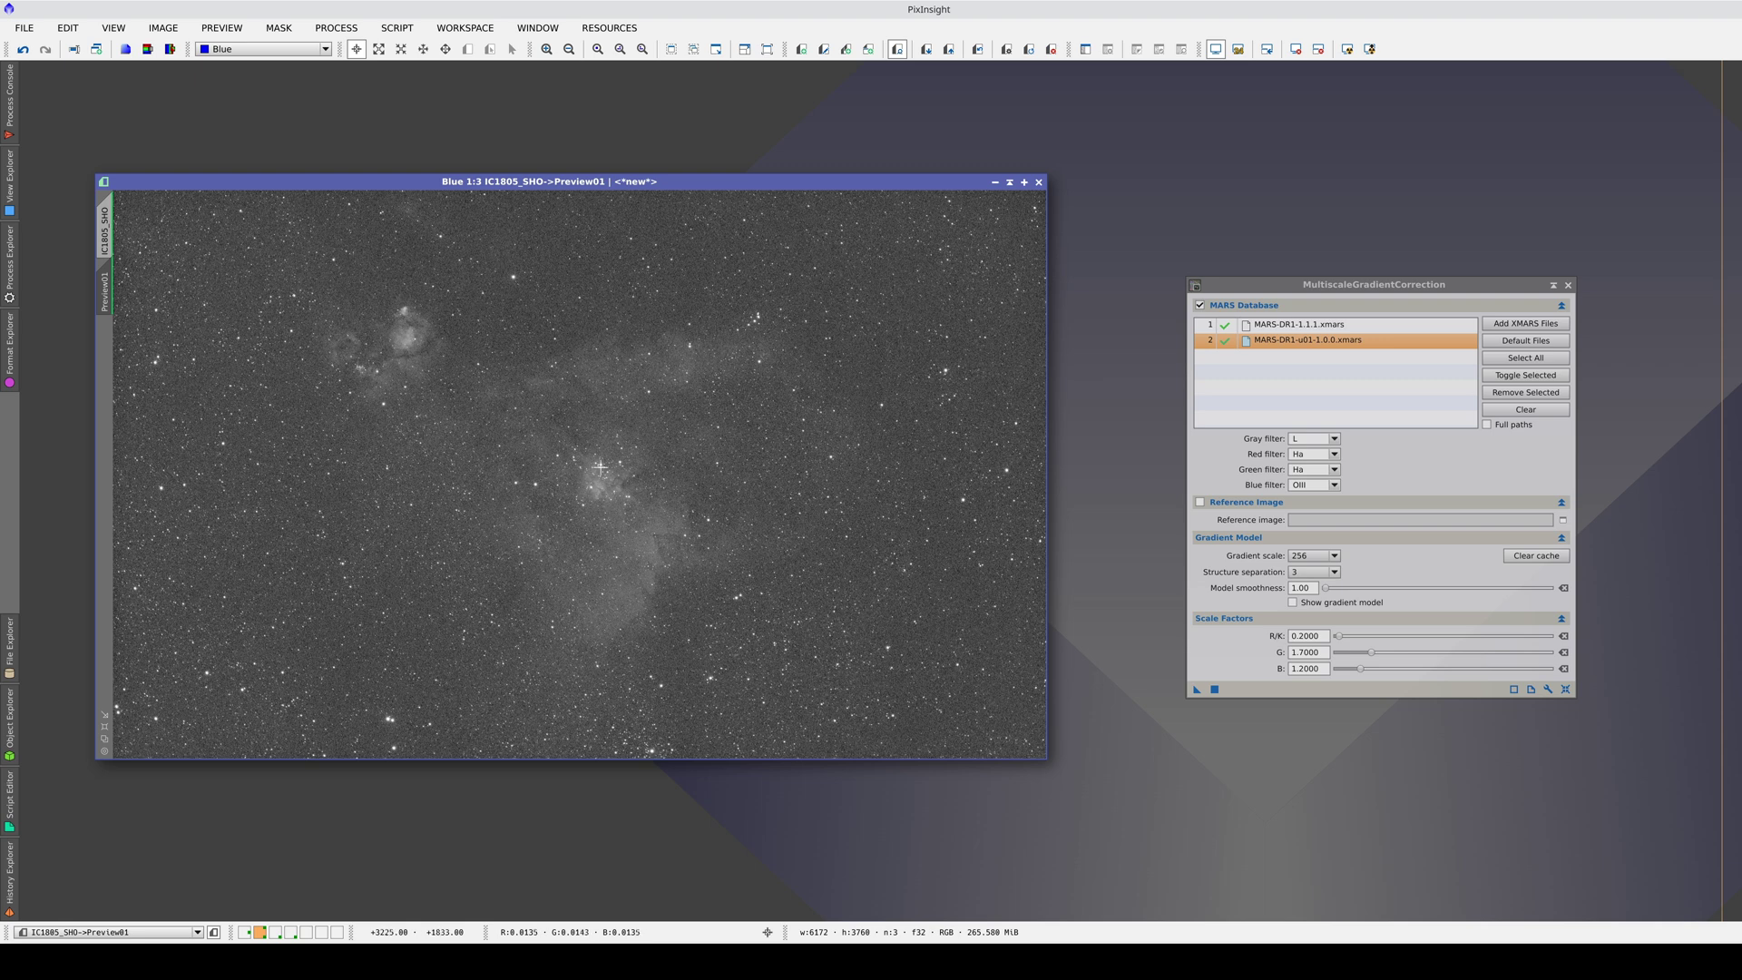
# Return to the full RGB composite, compare states, and duplicate the preview as Preview011.
pyautogui.click(283, 49)
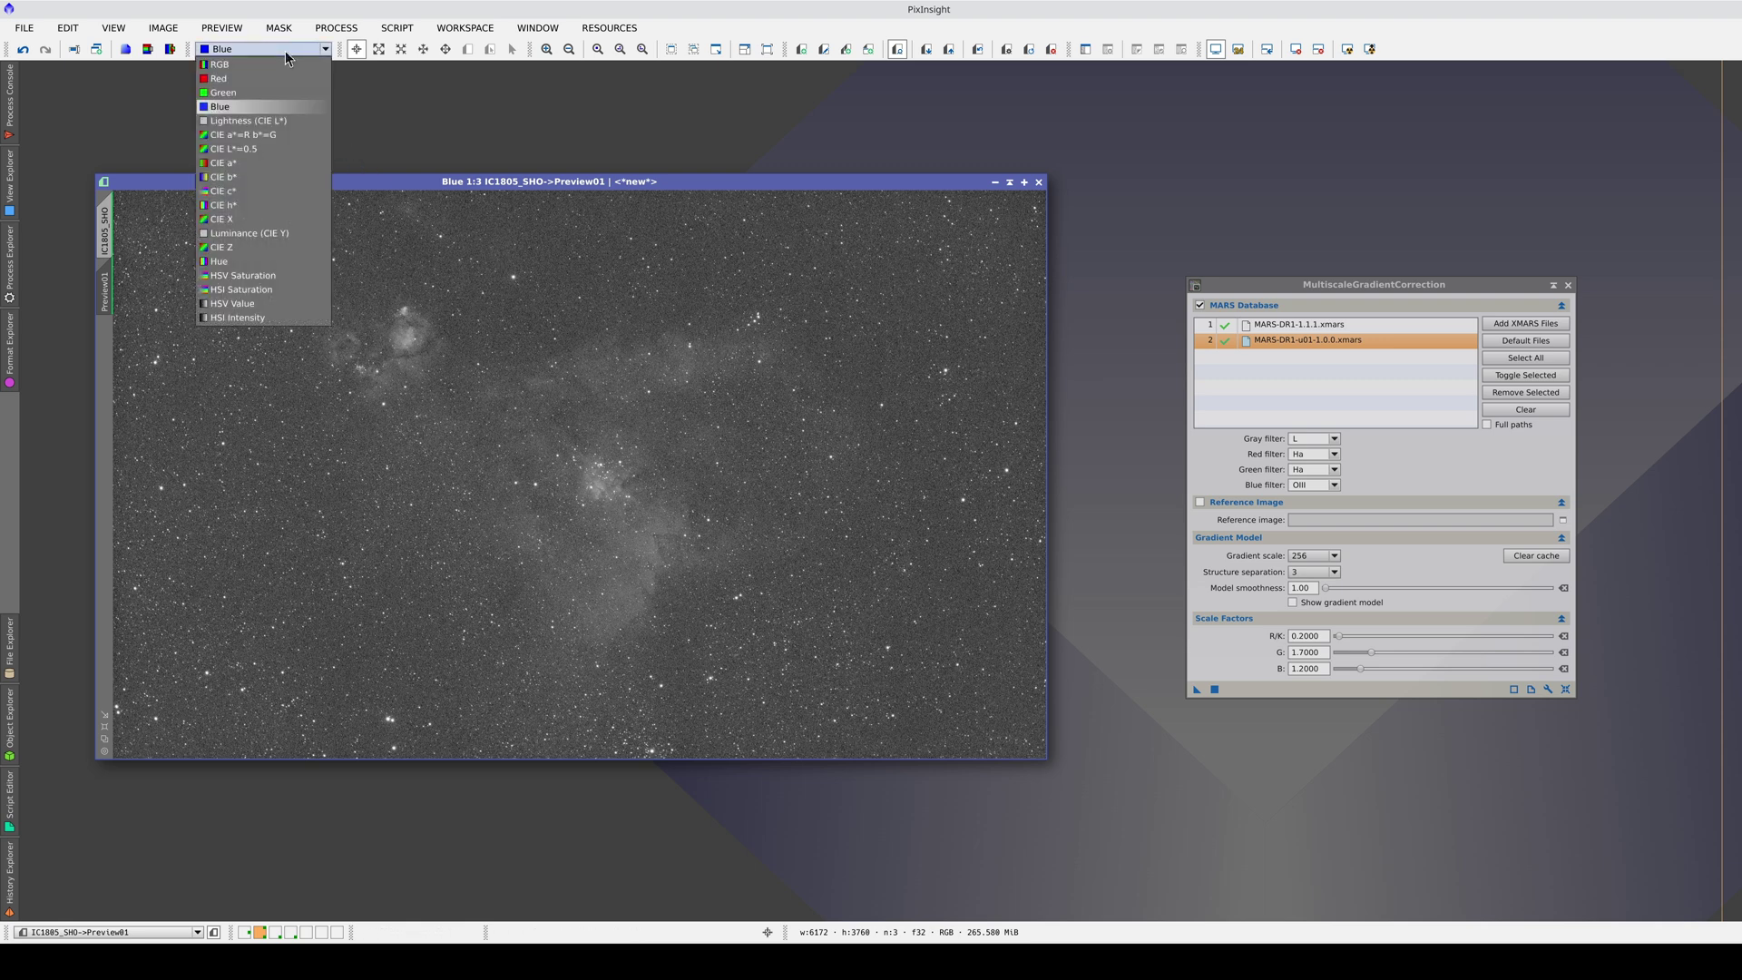
pyautogui.click(283, 63)
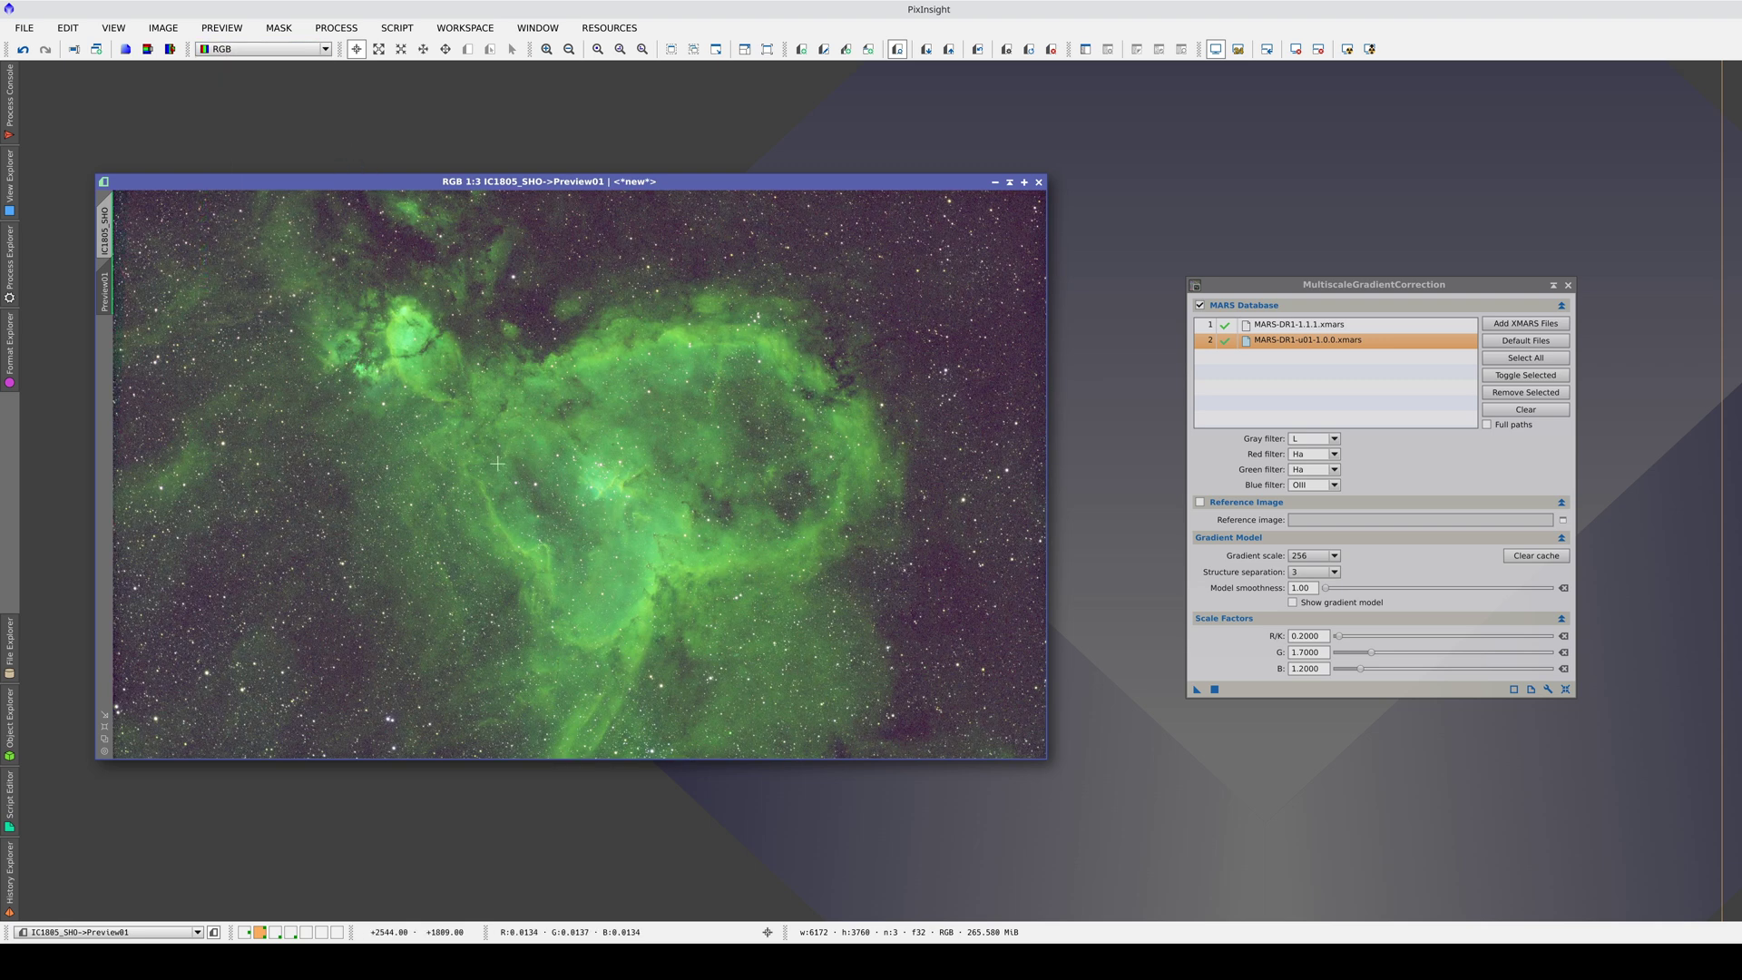
pyautogui.hotkey('ctrl', 'shift', 'z')
pyautogui.hotkey('ctrl', 'shift', 'z')
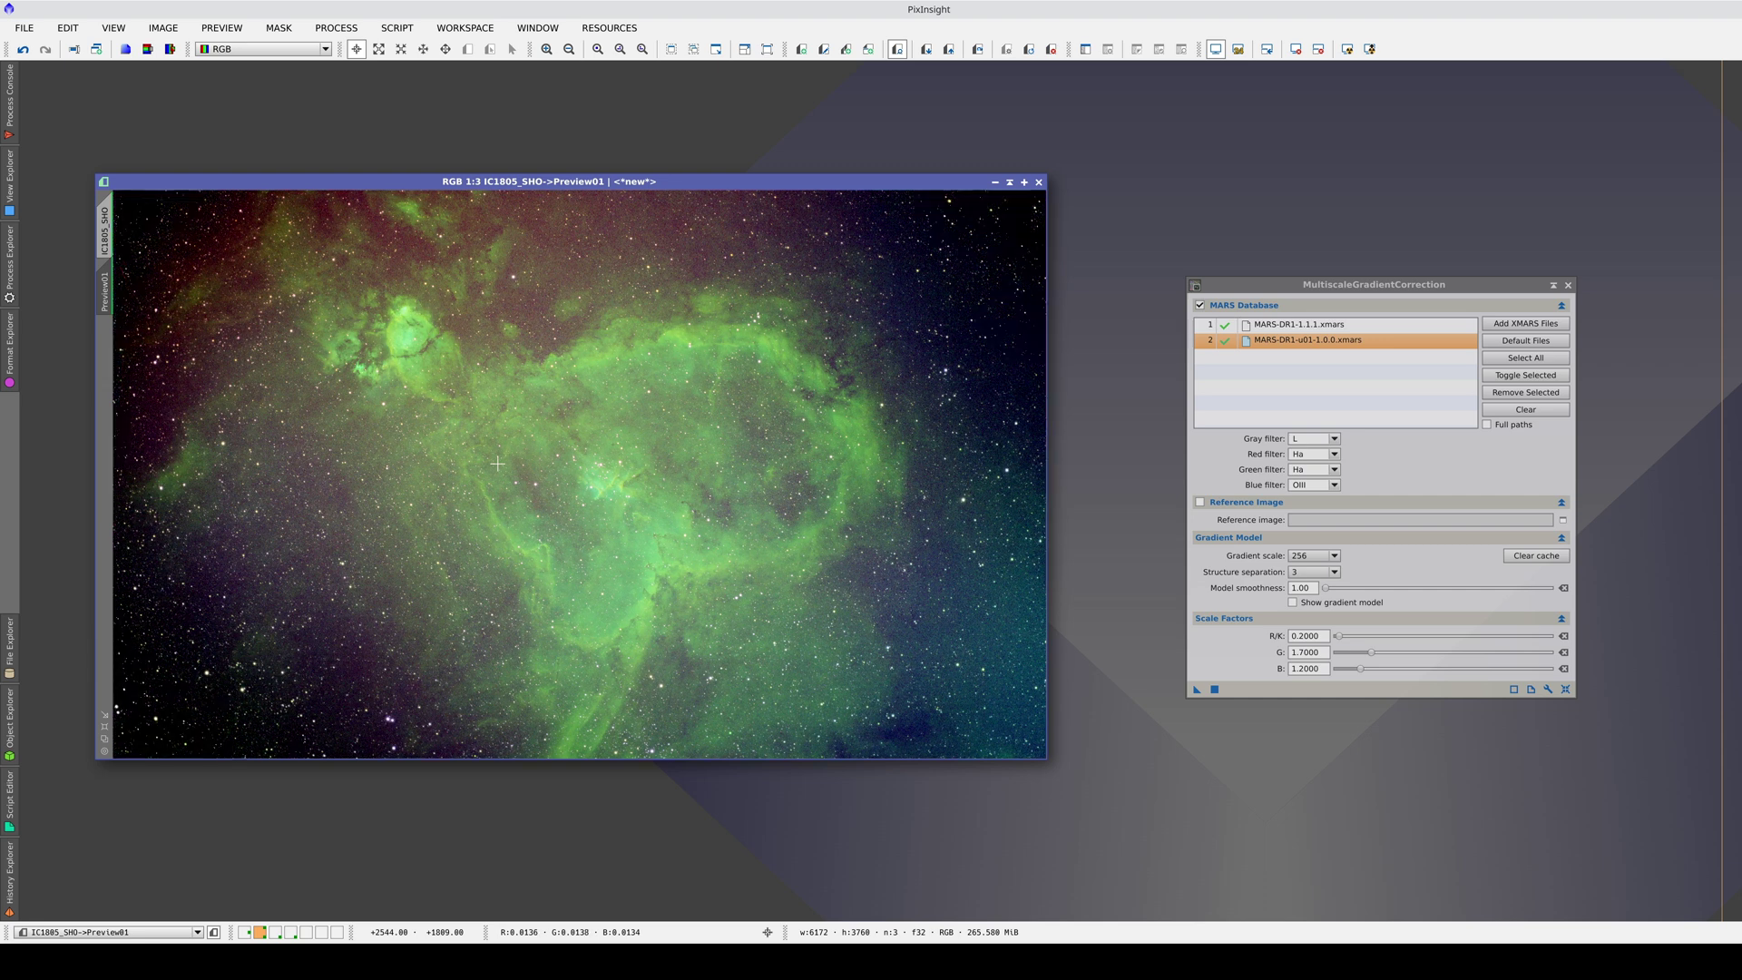
pyautogui.hotkey('ctrl', 'shift', 'z')
pyautogui.hotkey('ctrl', 'shift', 'z')
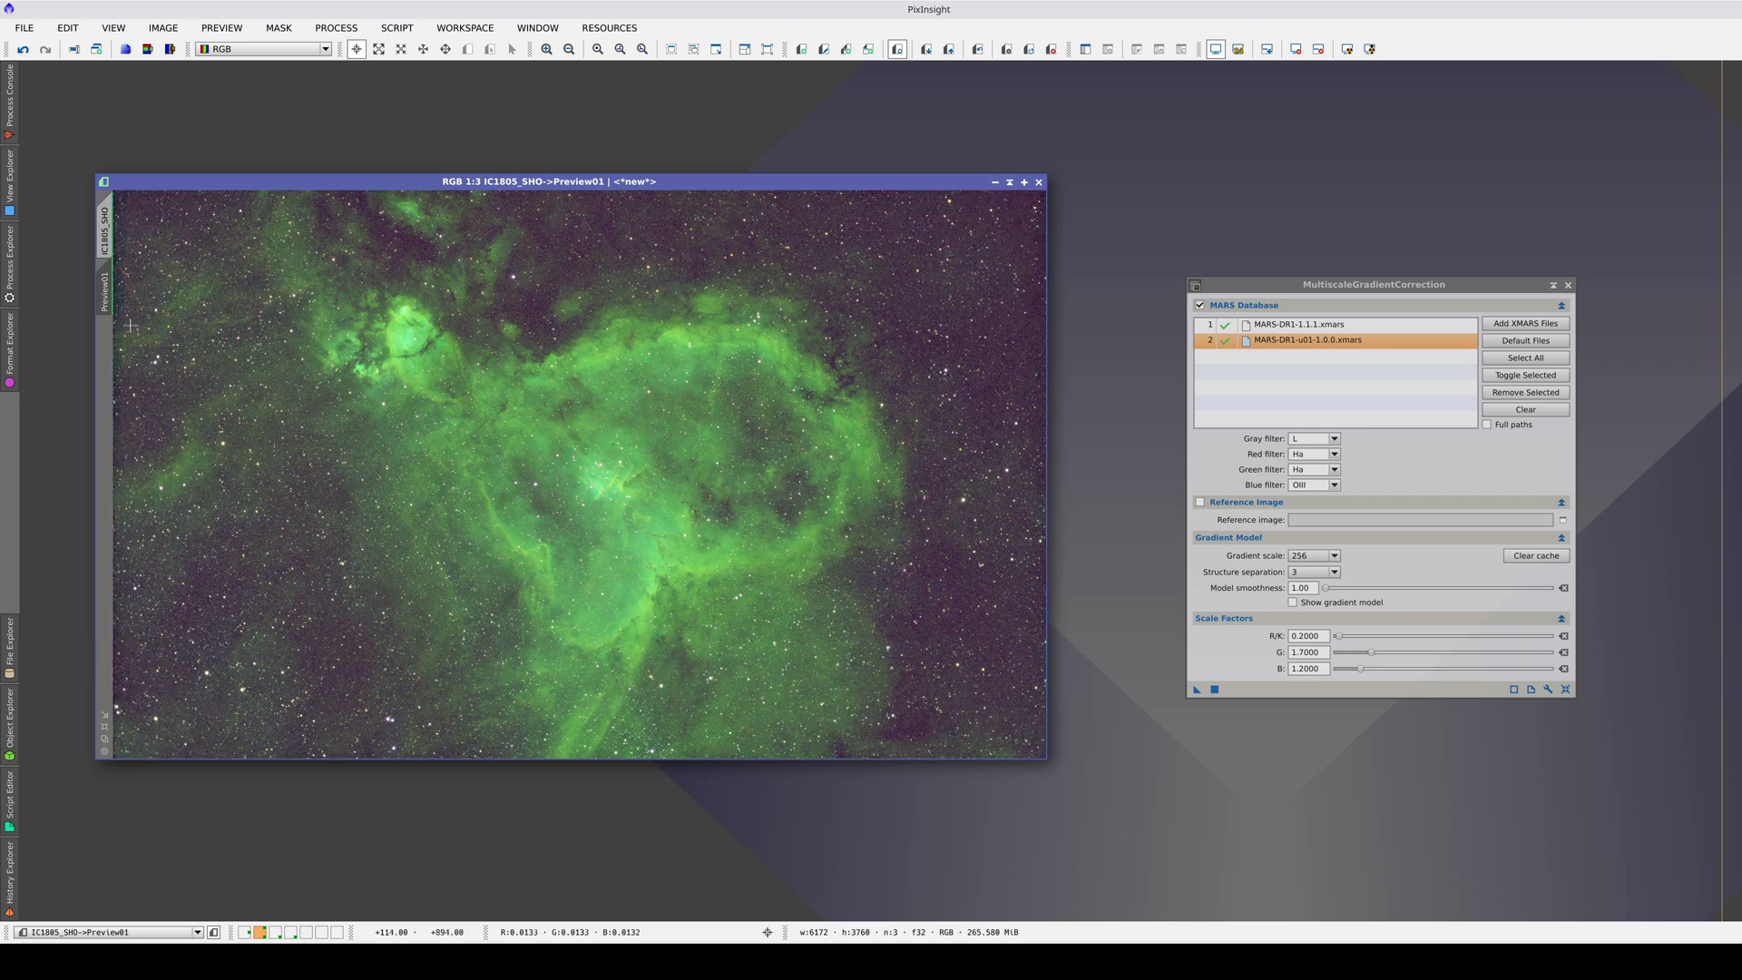
pyautogui.moveTo(102, 330); pyautogui.dragTo(104, 345)
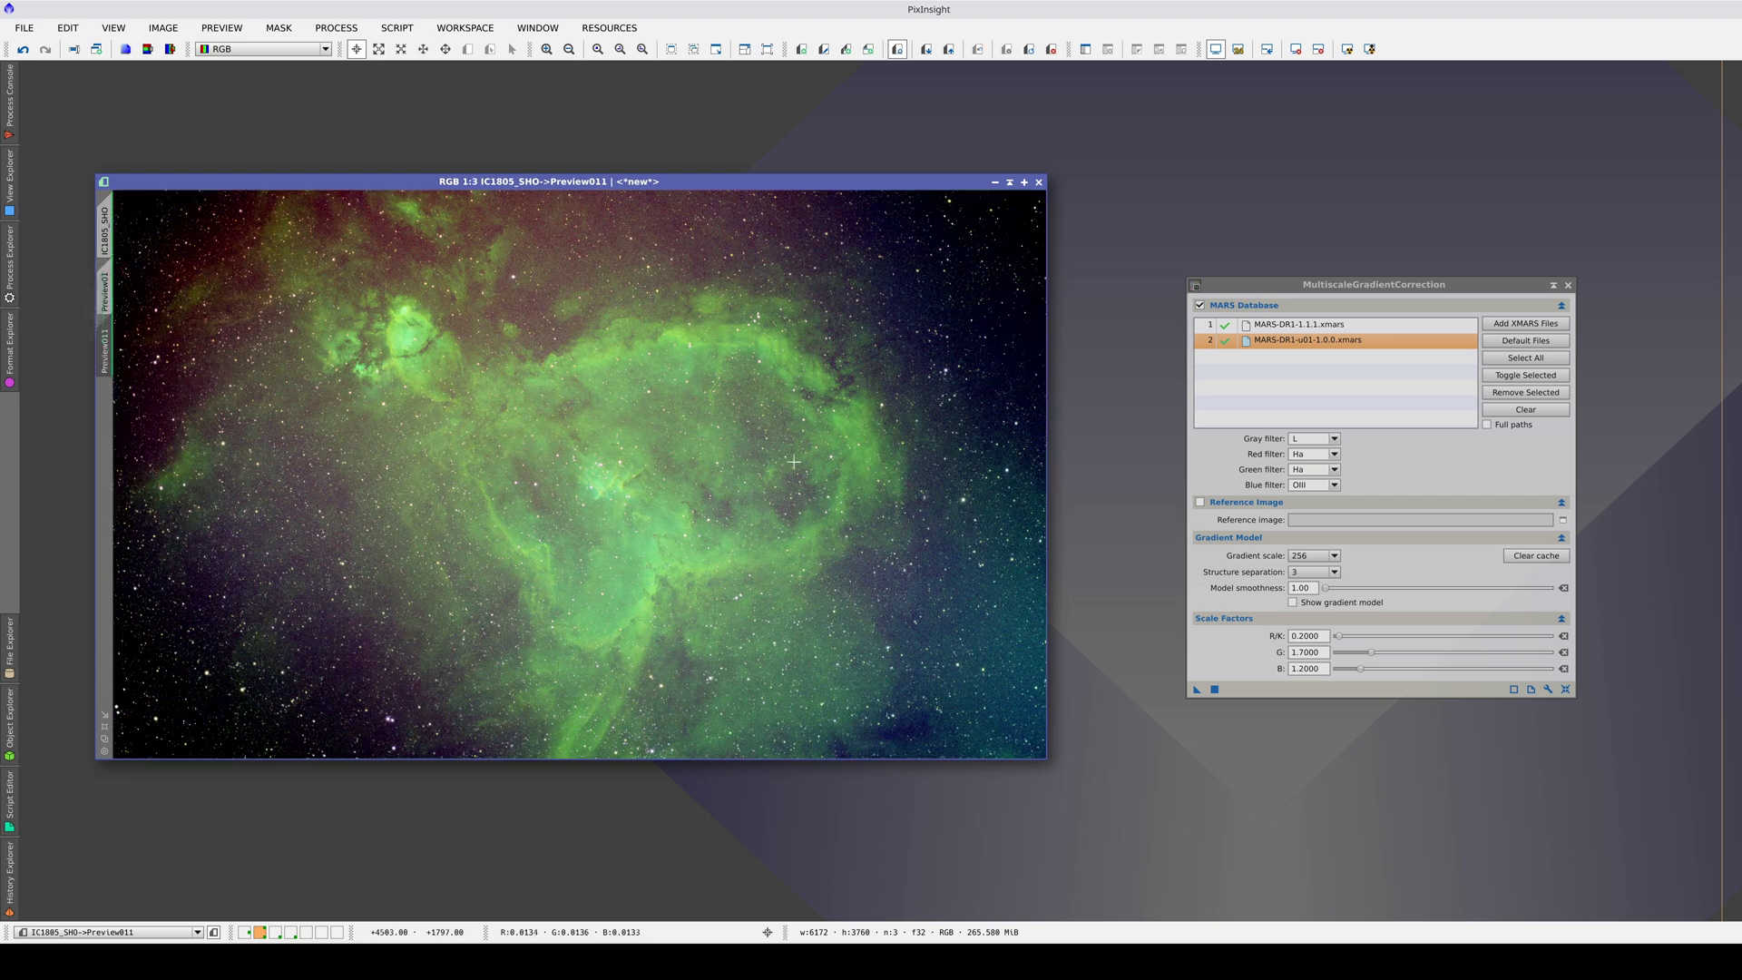
# Set the gradient scale to 1024 px and apply the correction to the IC1805 preview.
pyautogui.click(1313, 558)
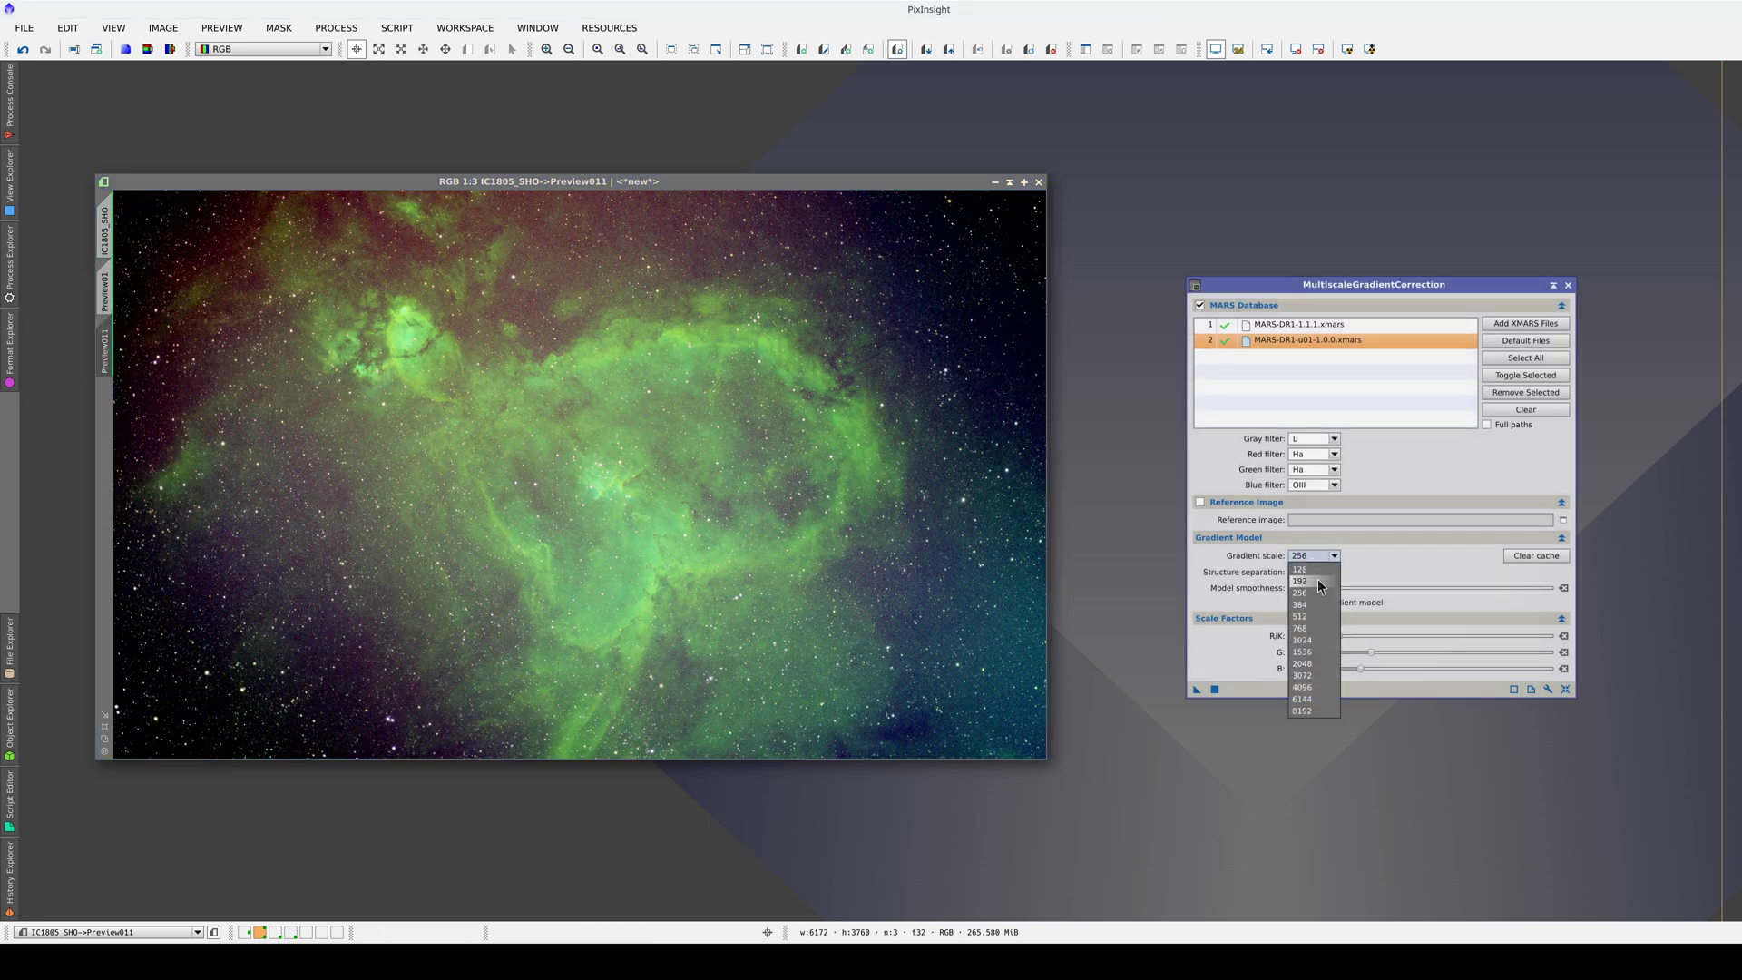
pyautogui.click(1321, 639)
pyautogui.click(1212, 687)
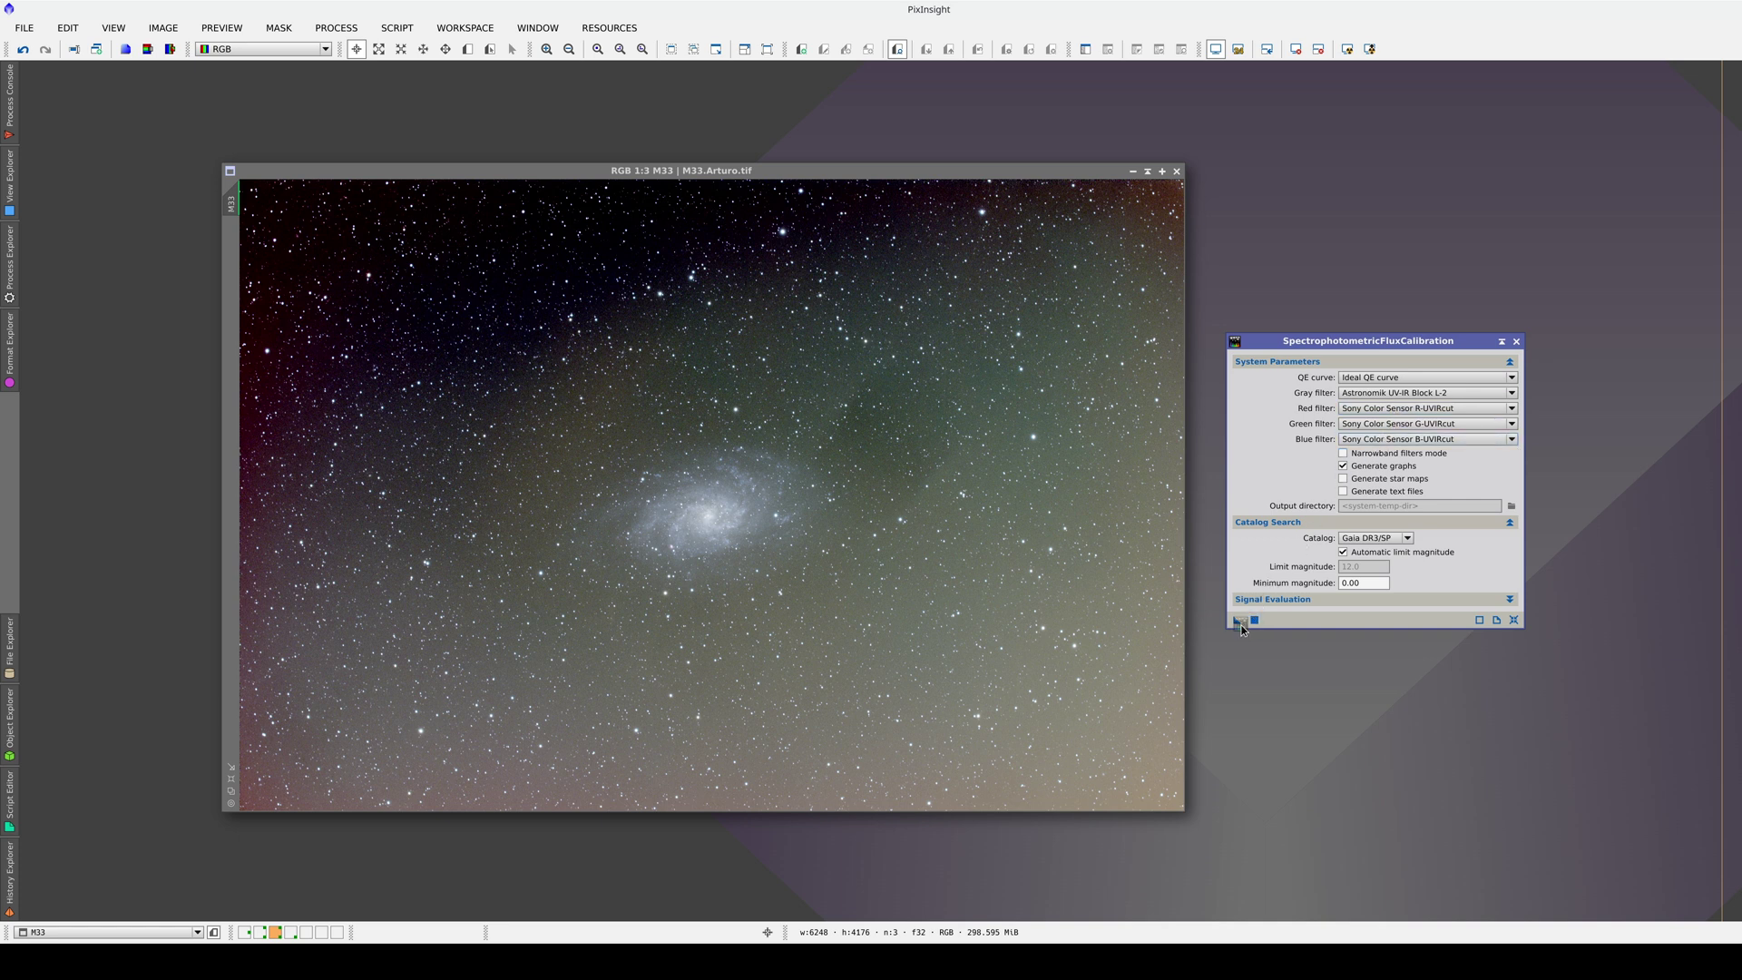
# Apply the Sony-sensor, Gaia DR3/SP flux calibration instance to the M33 image.
pyautogui.moveTo(1240, 623); pyautogui.dragTo(978, 590)
pyautogui.moveTo(857, 579); pyautogui.dragTo(856, 578)
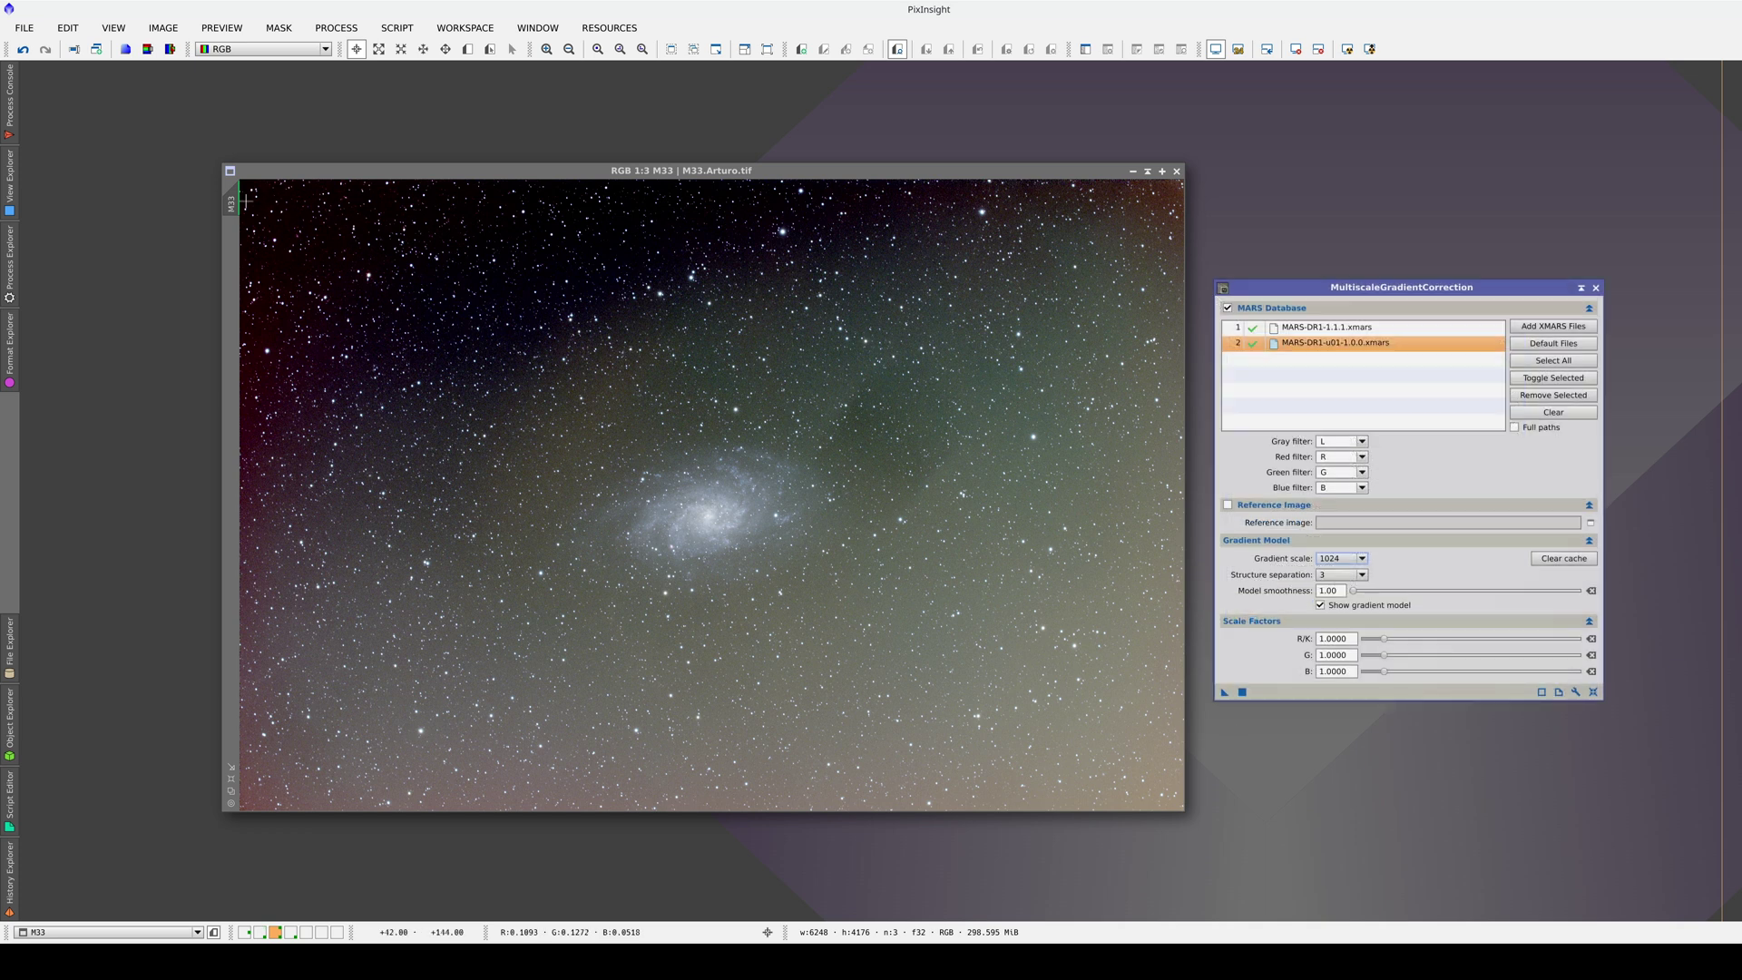
# Create a full-frame Preview01 on M33 and turn off Show gradient model.
pyautogui.moveTo(234, 203); pyautogui.dragTo(232, 241)
pyautogui.click(232, 247)
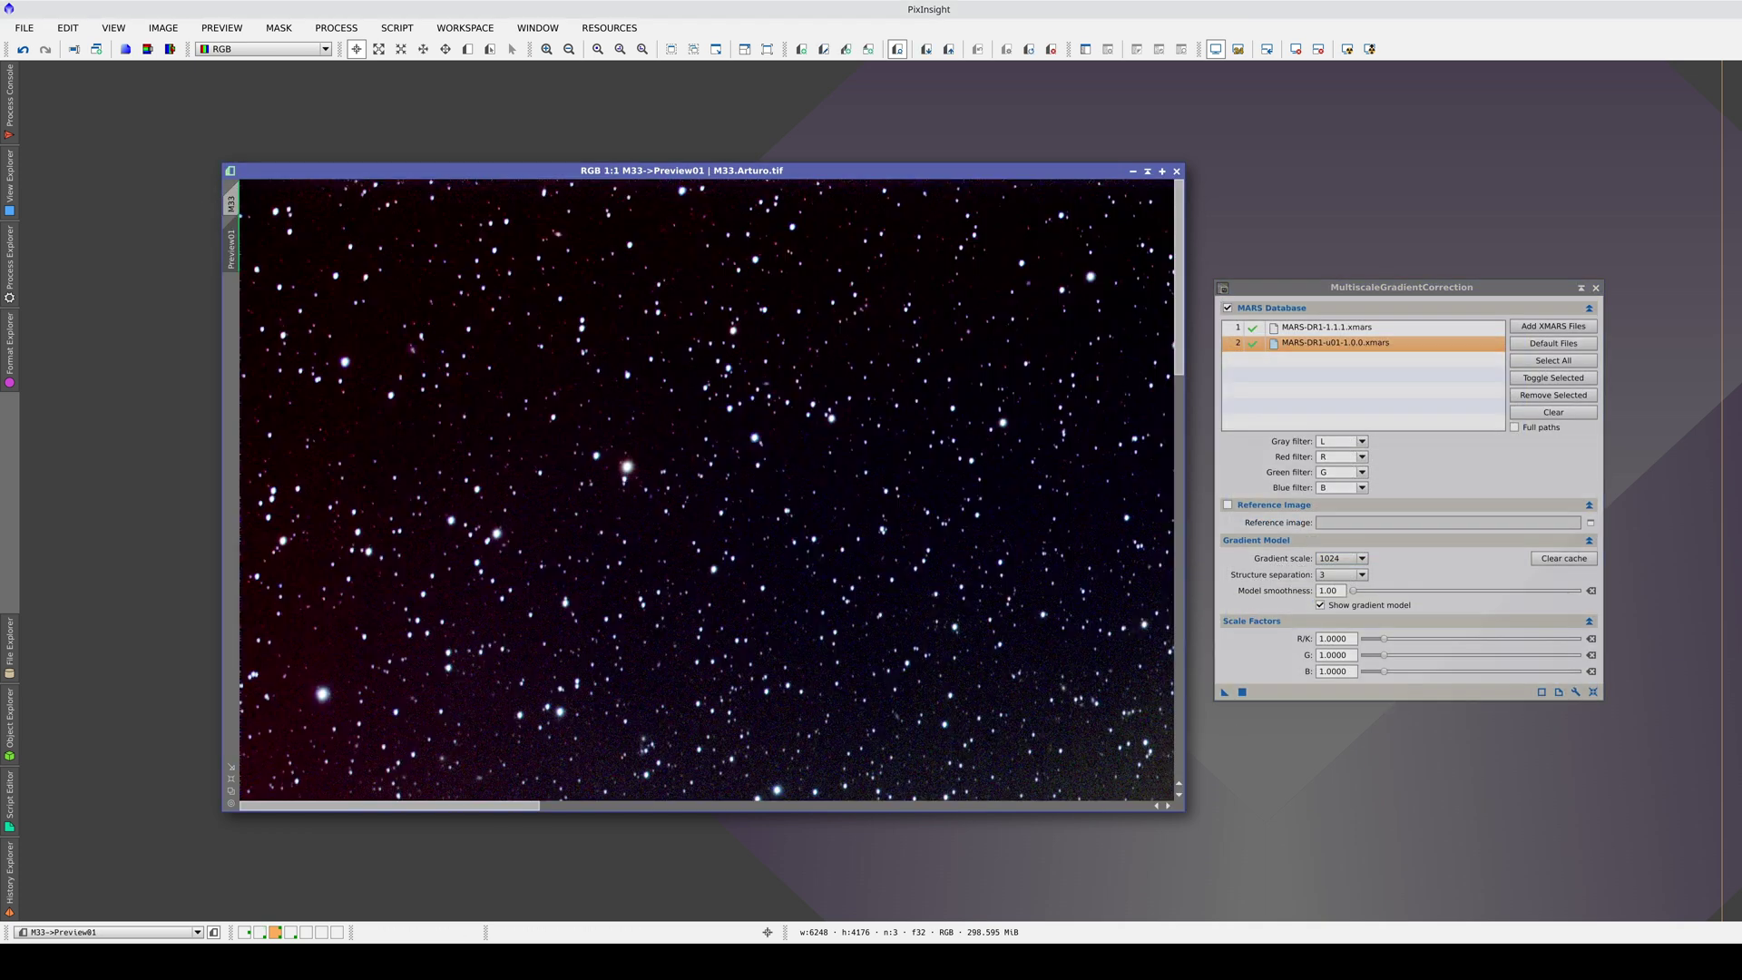
pyautogui.scroll(-2, 687, 438)
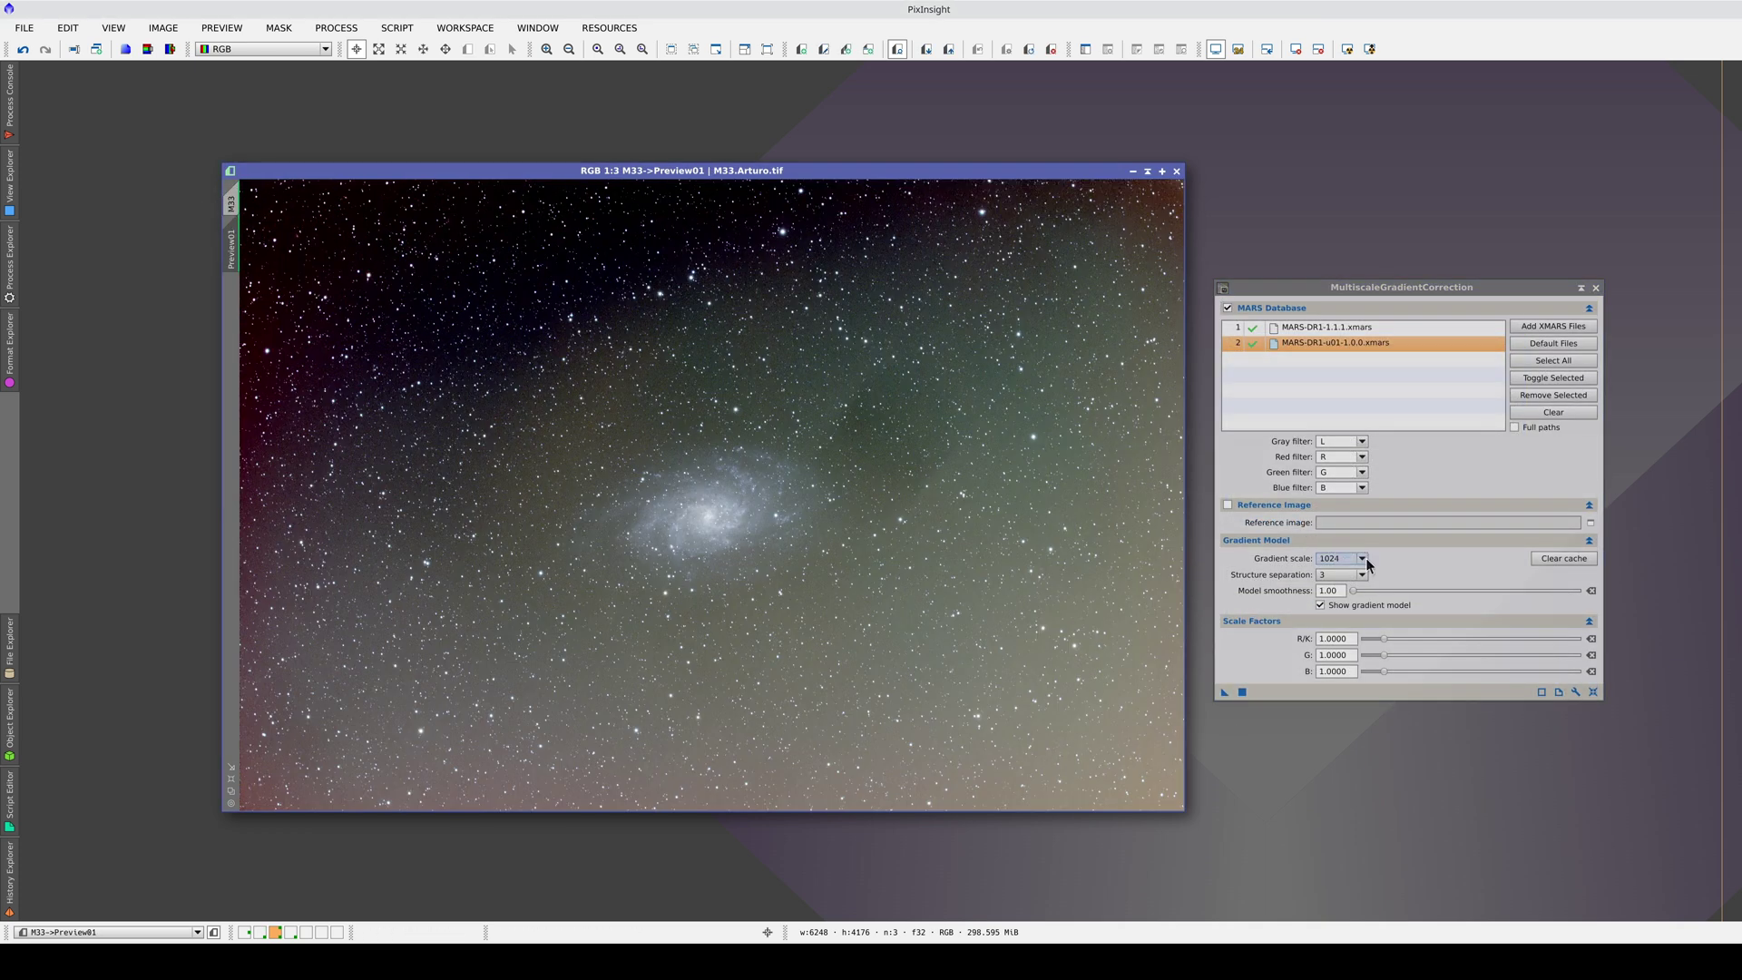
pyautogui.click(1351, 605)
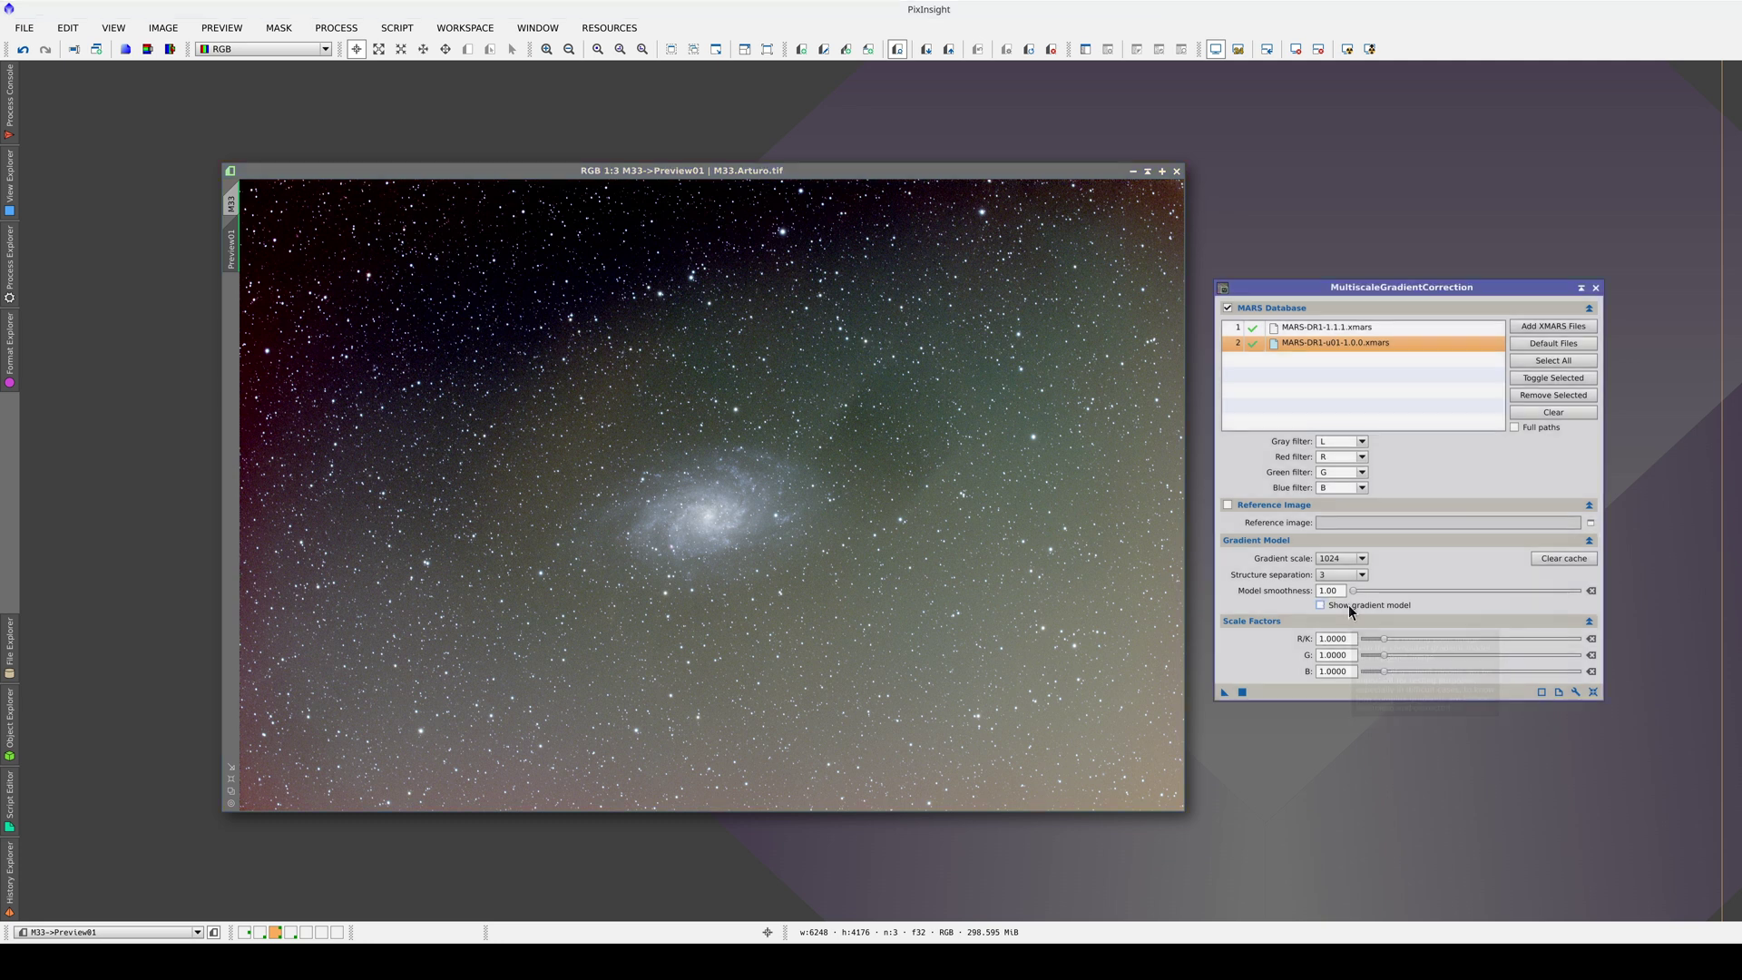
# Apply the 1024 px correction to Preview01, compare before/after, then duplicate it as uncorrected Preview011.
pyautogui.moveTo(1224, 693); pyautogui.dragTo(918, 664)
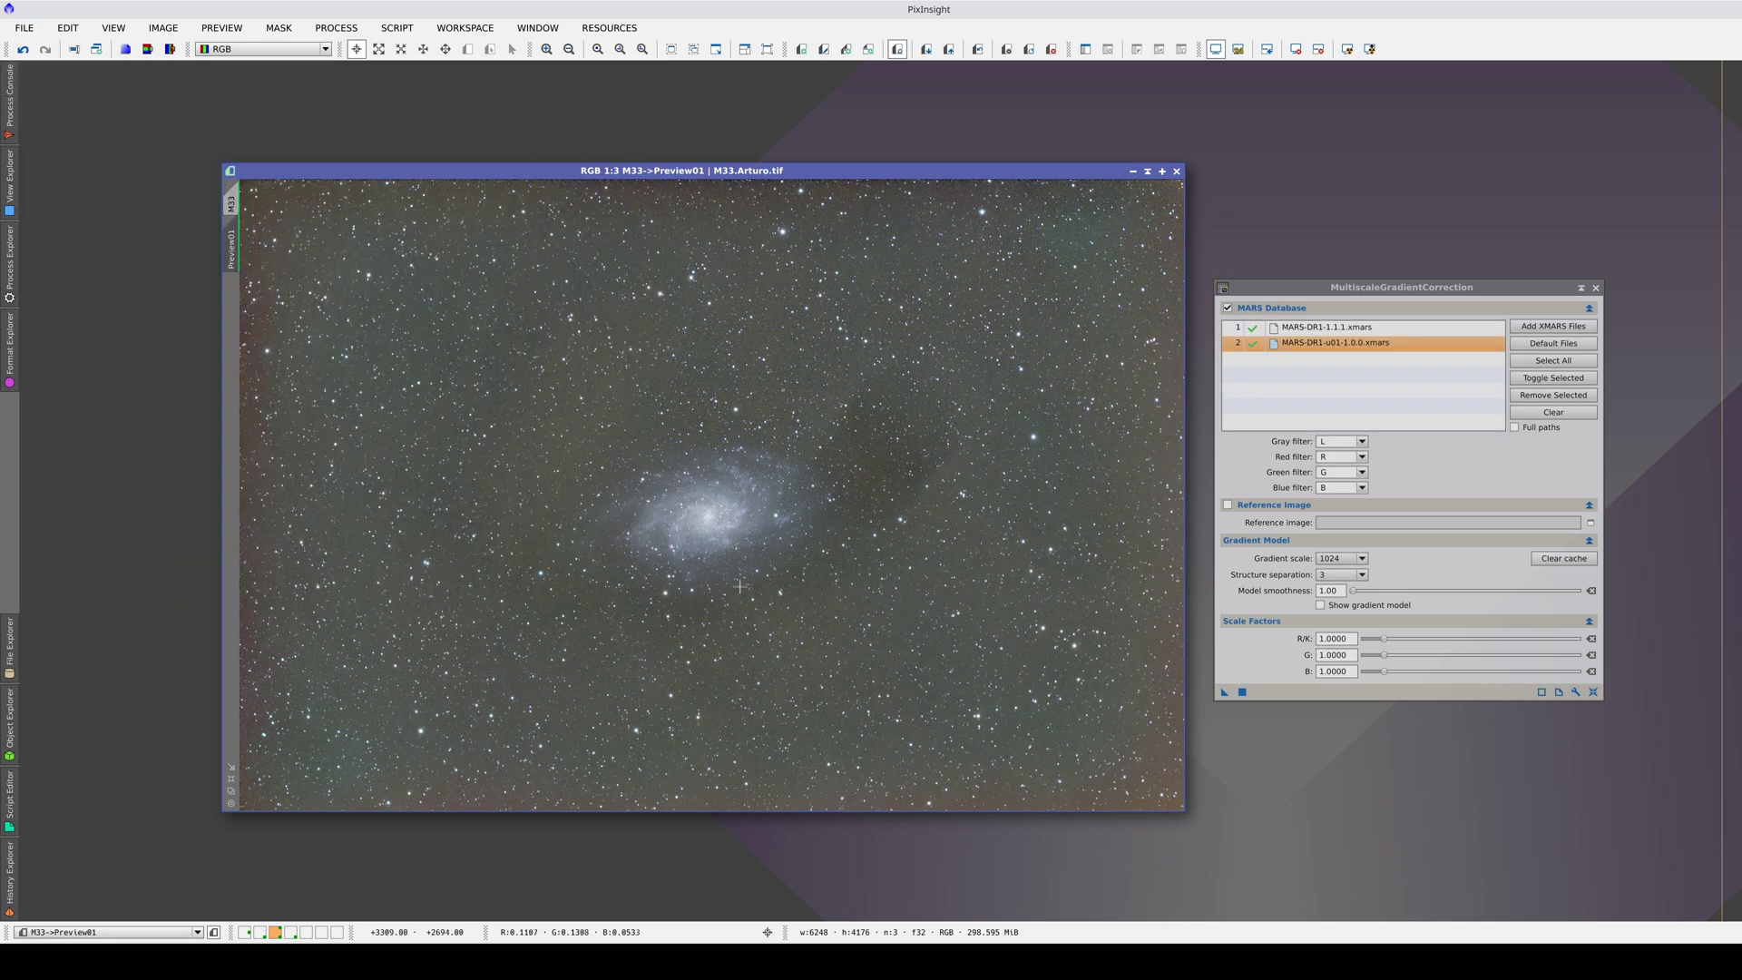
pyautogui.hotkey('ctrl', 'z')
pyautogui.hotkey('ctrl', 'y')
pyautogui.moveTo(237, 269)
pyautogui.mouseDown()
pyautogui.moveTo(241, 283)
pyautogui.moveTo(240, 254)
pyautogui.moveTo(240, 282)
pyautogui.mouseUp()
pyautogui.click(232, 309)
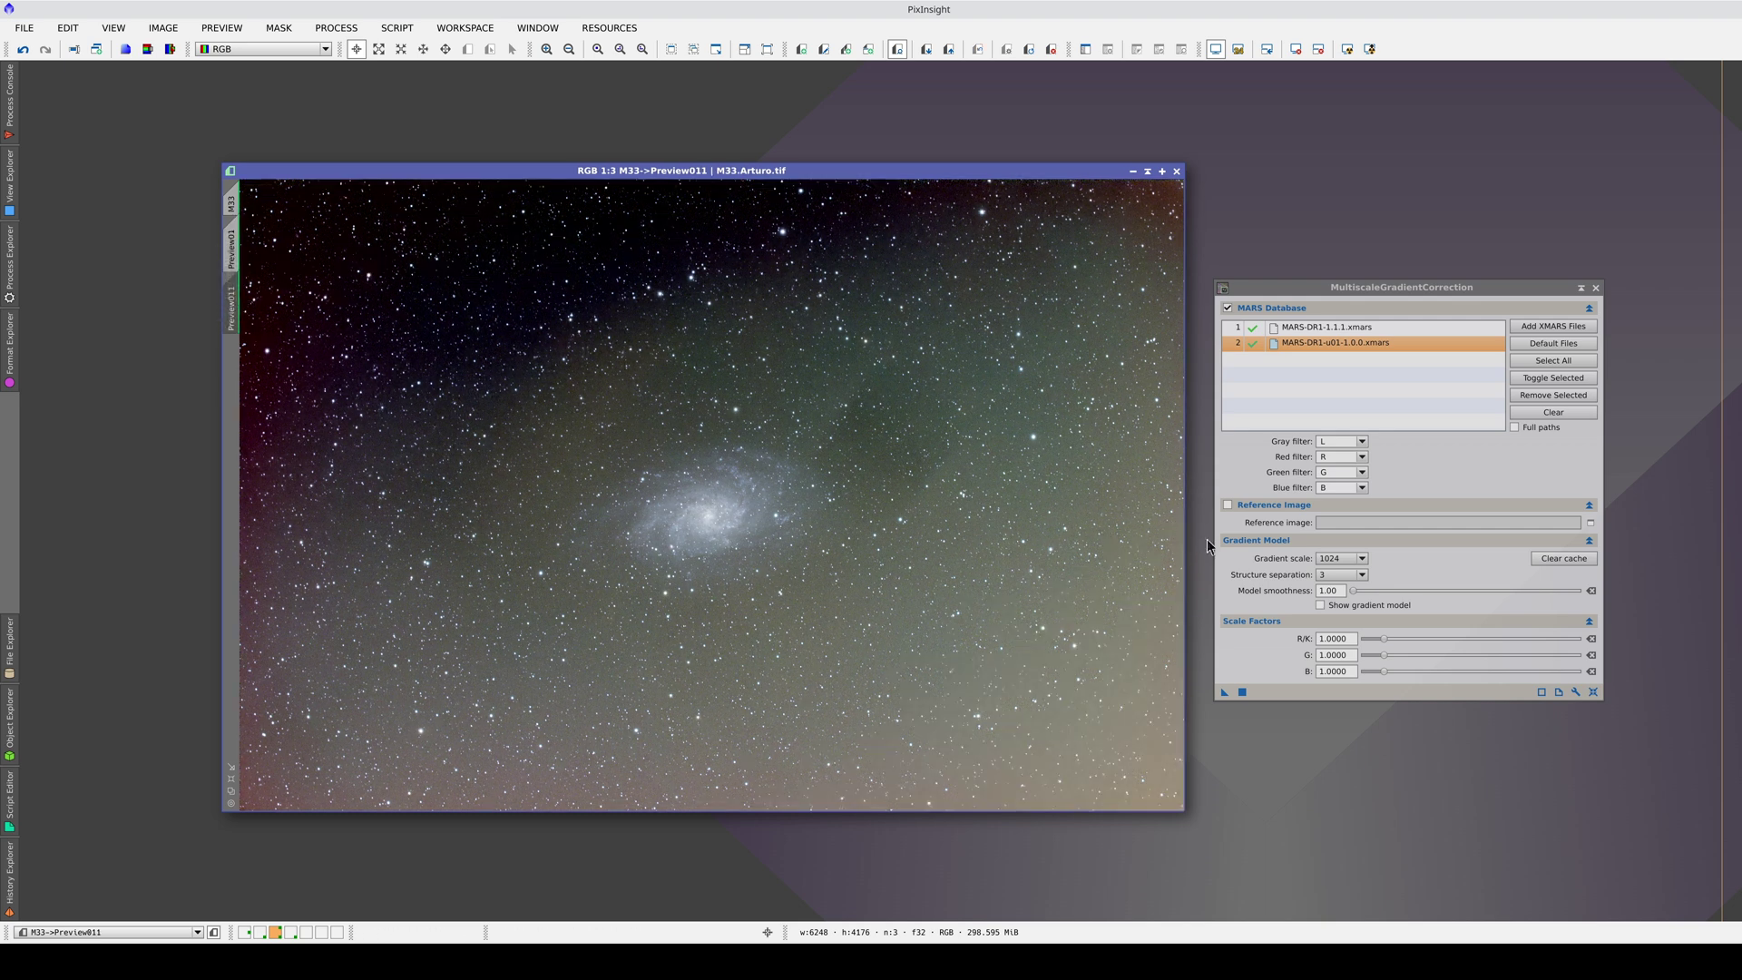
# Set MultiscaleGradientCorrection's gradient scale to 128 px and apply it to Preview011.
pyautogui.click(1343, 565)
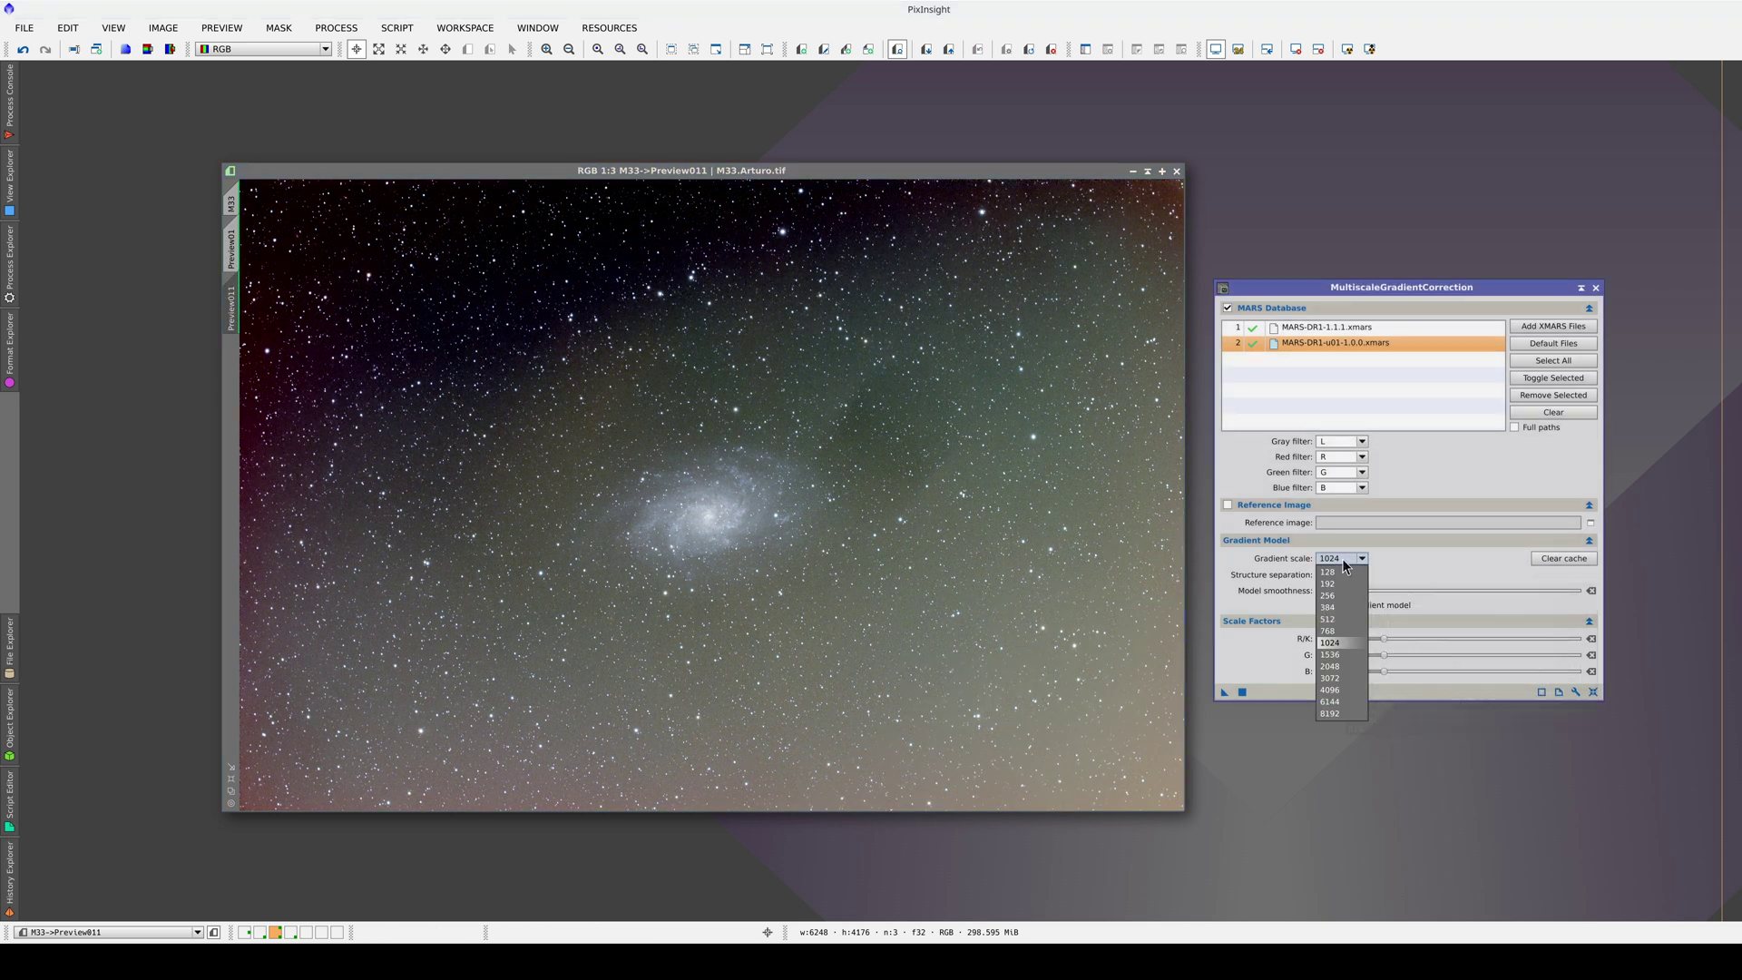
pyautogui.click(1344, 572)
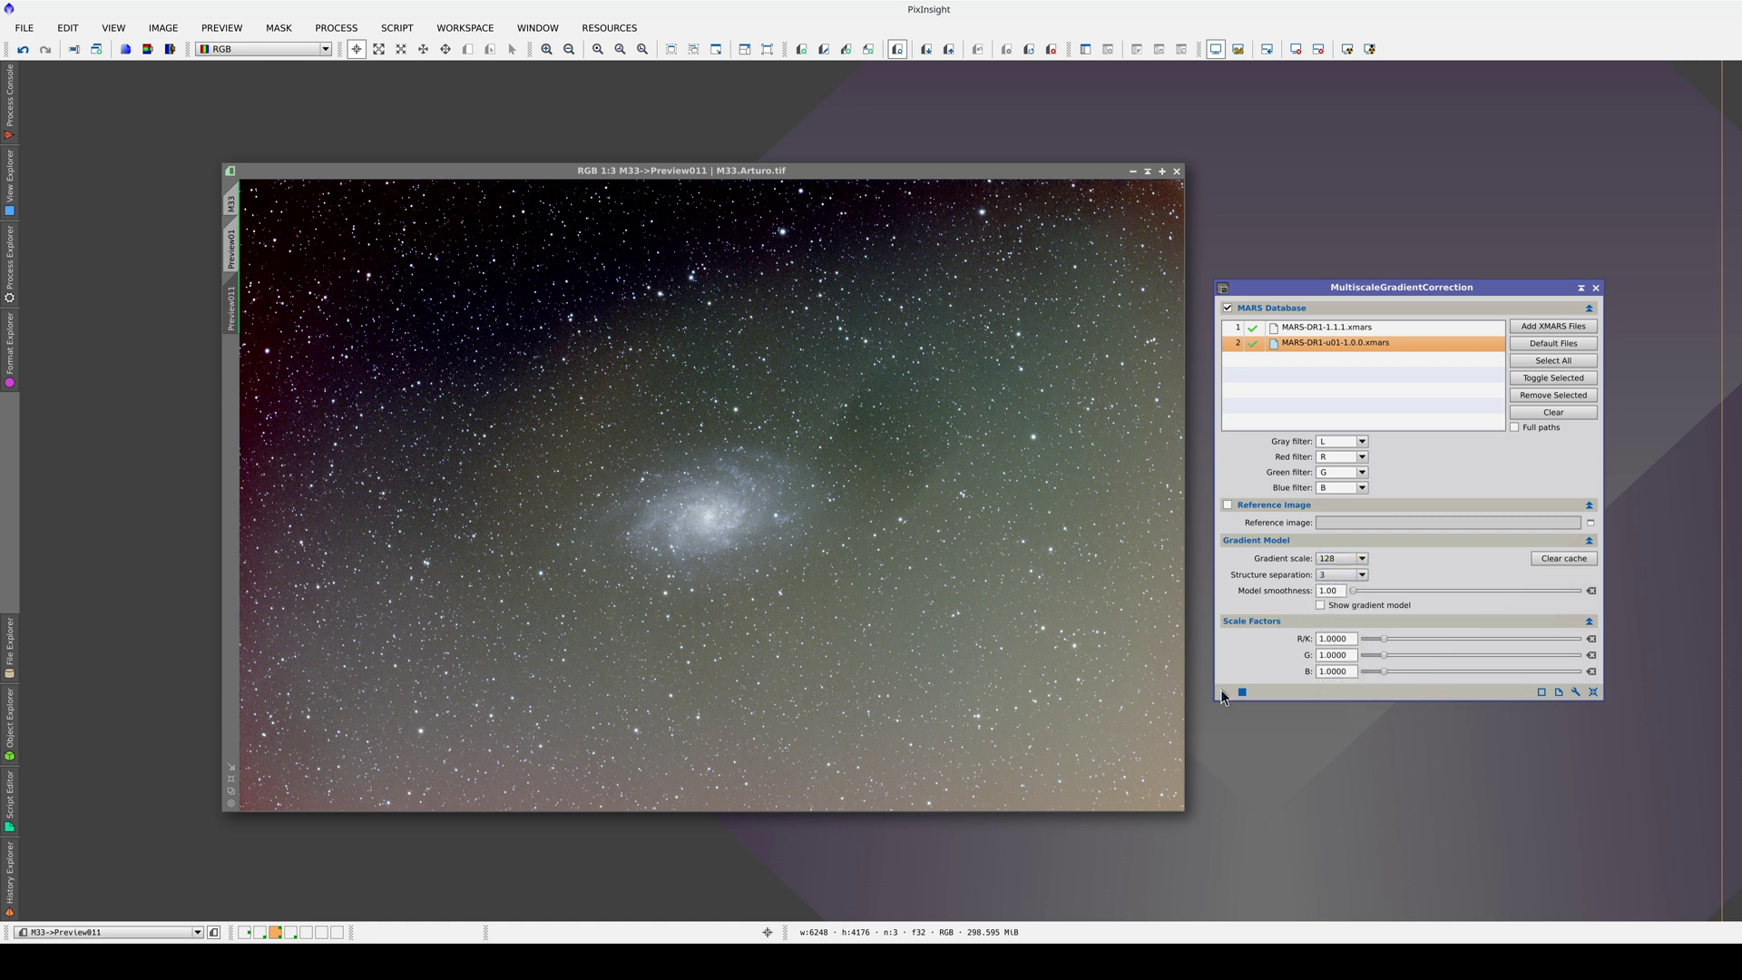
pyautogui.moveTo(1225, 692); pyautogui.dragTo(965, 673)
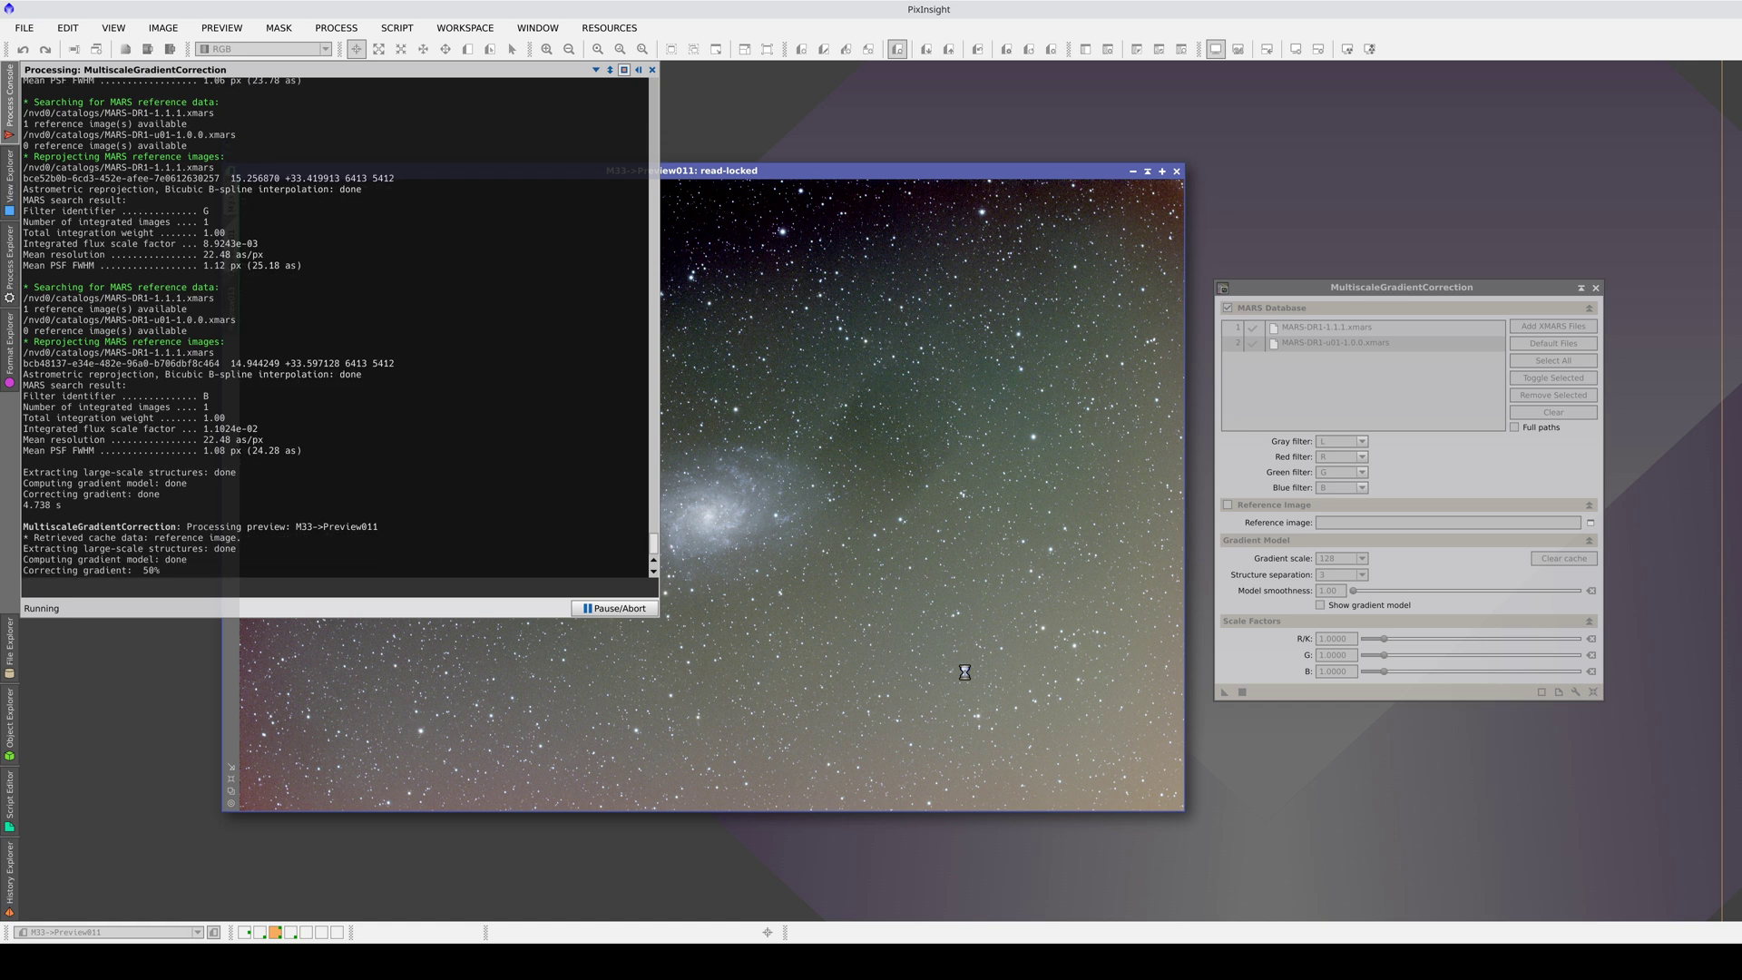
pyautogui.hotkey('ctrl', 'shift', 'z')
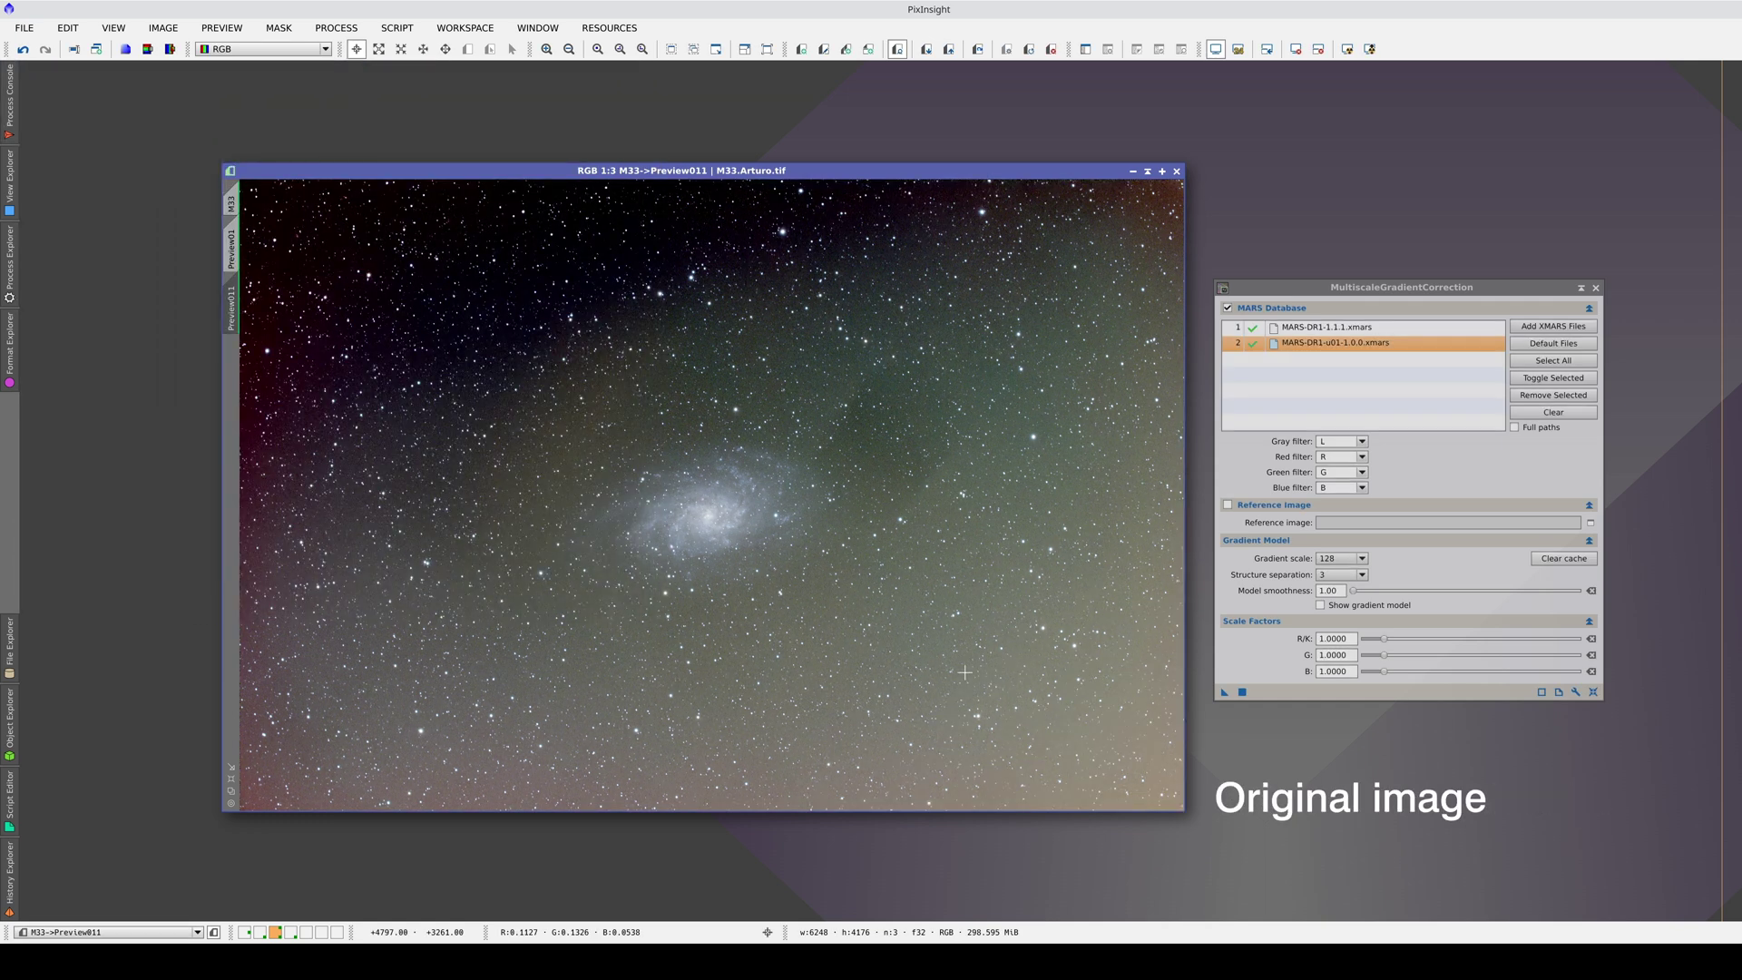
pyautogui.hotkey('ctrl', 'shift', 'z')
pyautogui.hotkey('ctrl', 'shift', 'z')
pyautogui.hotkey('ctrl', 'shift', 'z')
pyautogui.hotkey('ctrl', 'shift', 'z')
pyautogui.hotkey('ctrl', 'shift', 'z')
pyautogui.hotkey('ctrl', 'pageup')
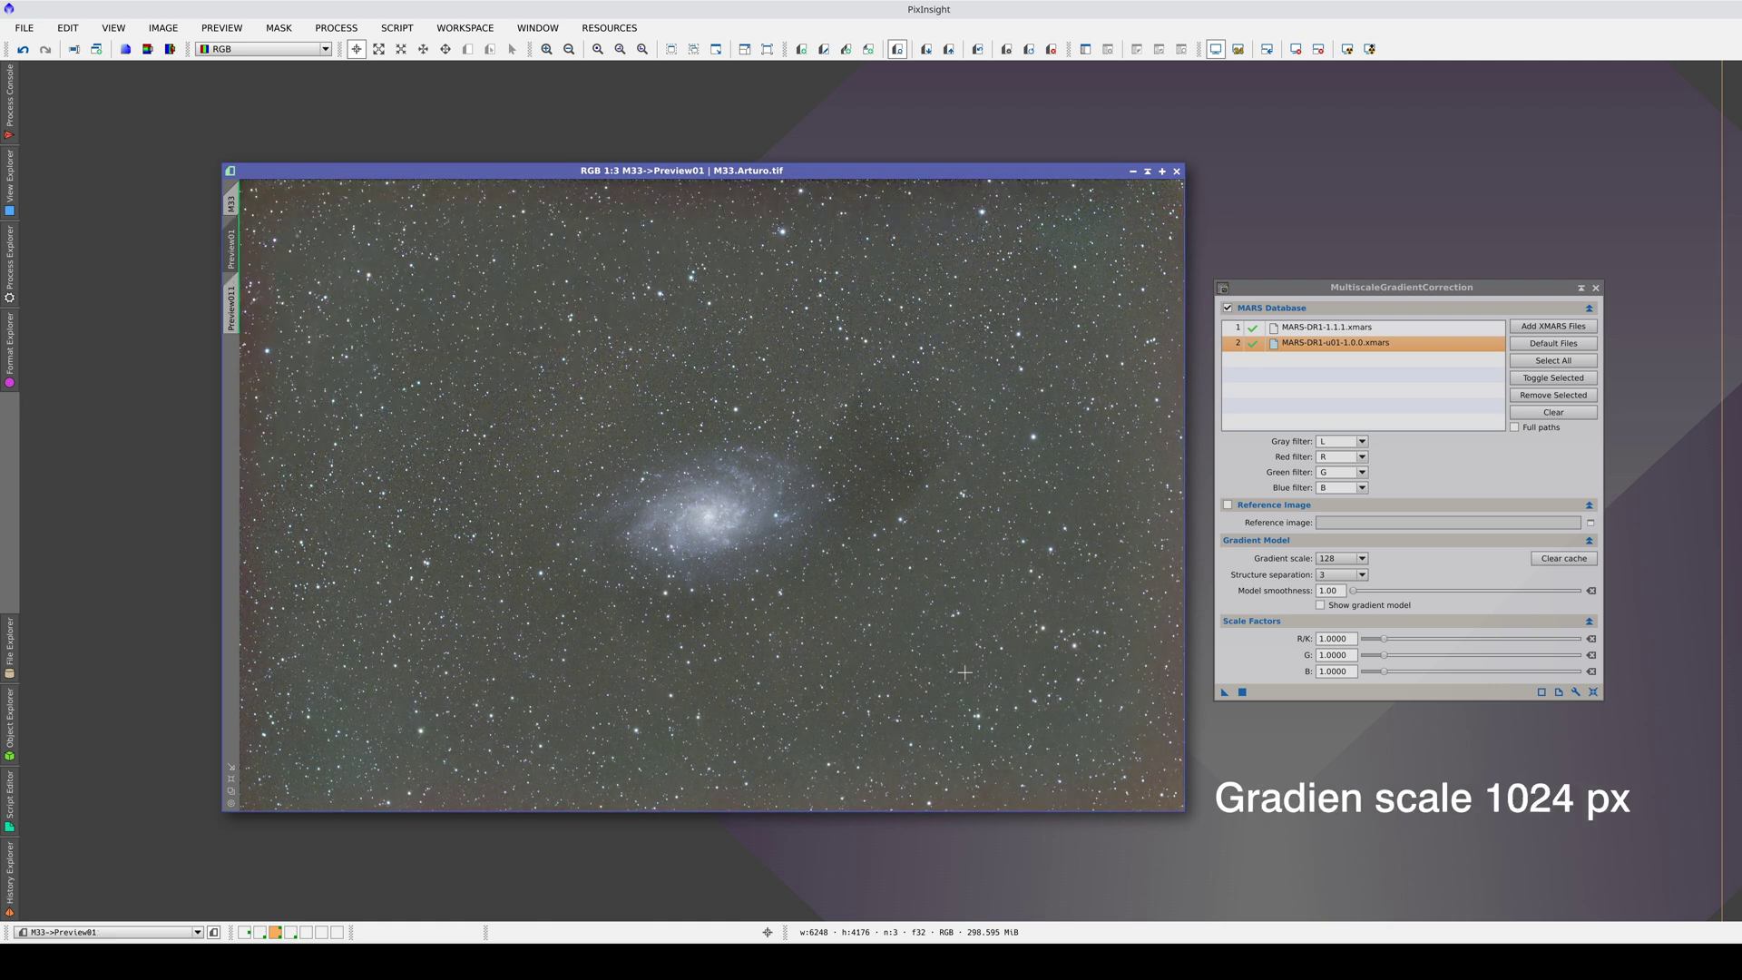
pyautogui.hotkey('ctrl', 'pagedown')
pyautogui.scroll(2, 842, 373)
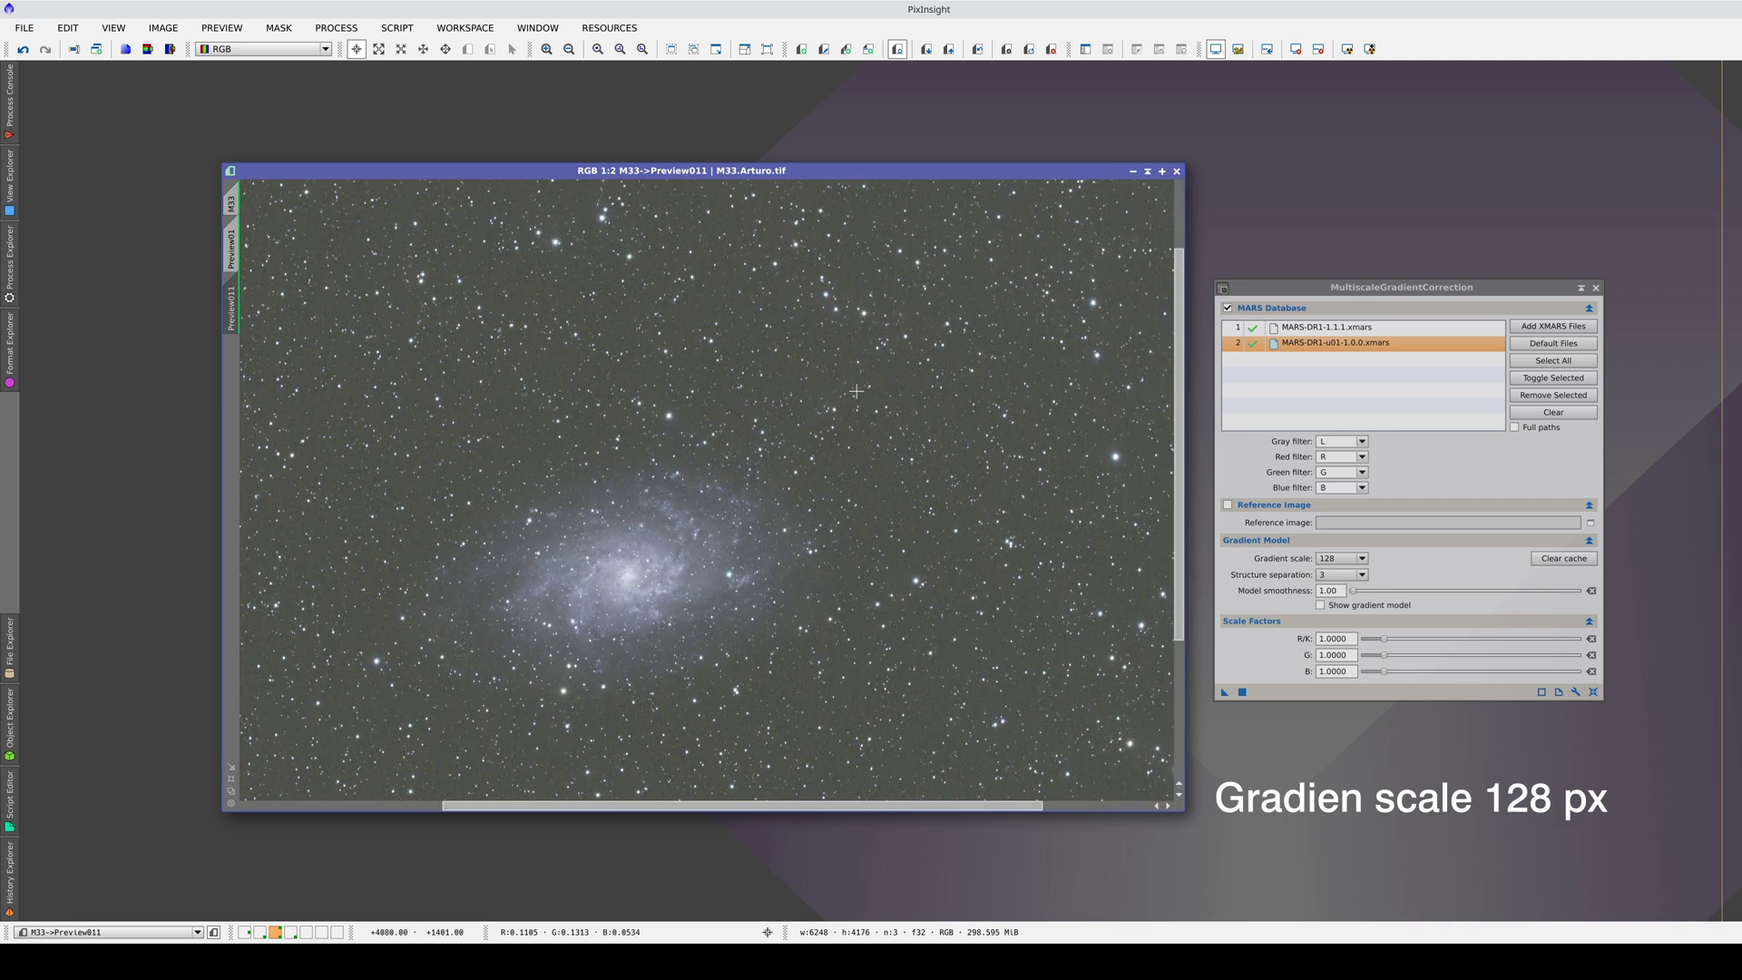
pyautogui.moveTo(842, 373); pyautogui.dragTo(765, 512)
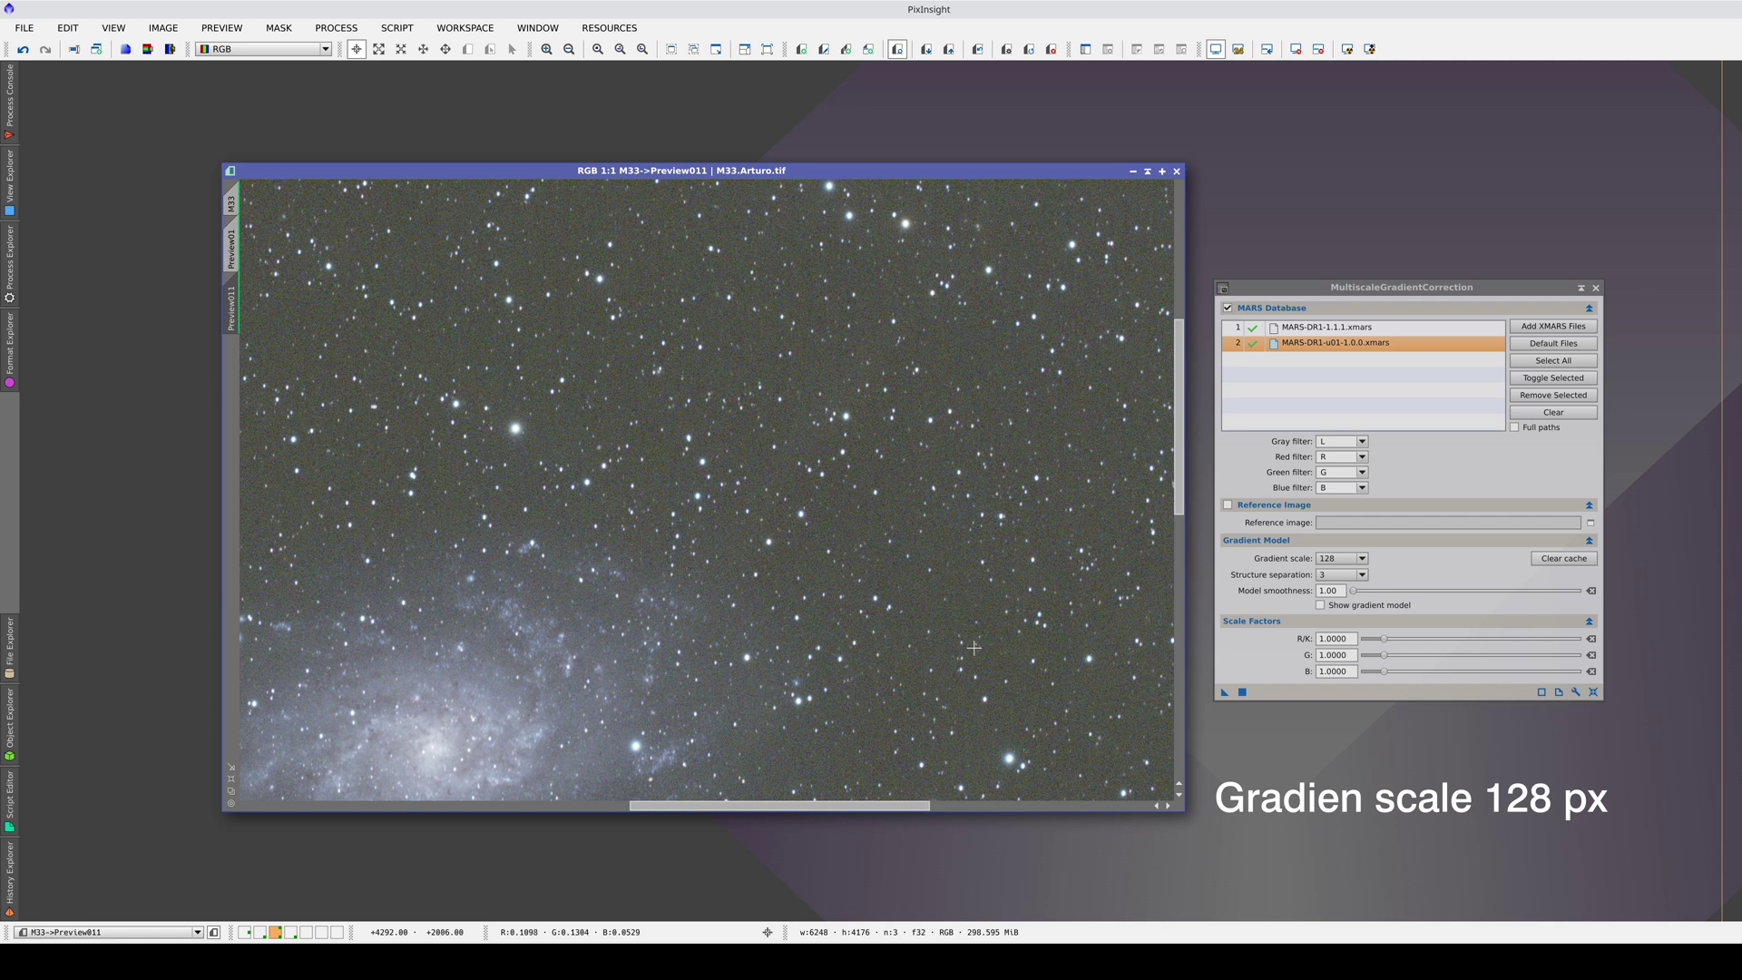
# Auto-stretch Preview011's display with ScreenTransferFunction.
pyautogui.scroll(-1, 974, 649)
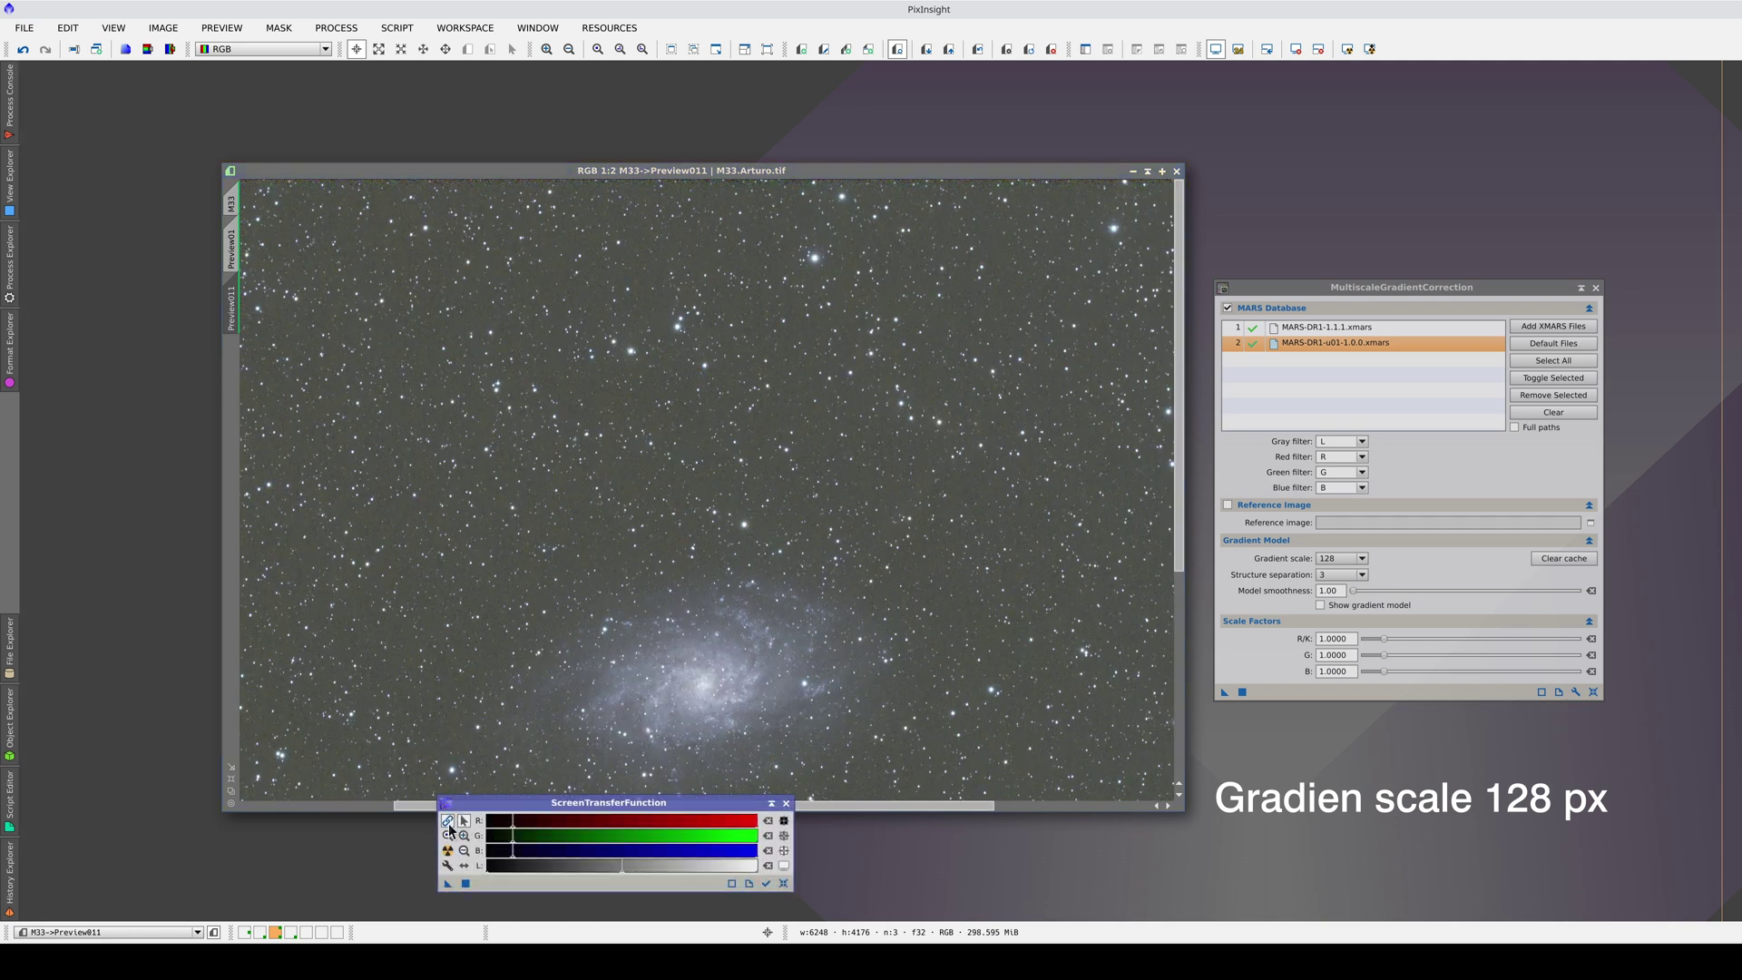
pyautogui.click(447, 850)
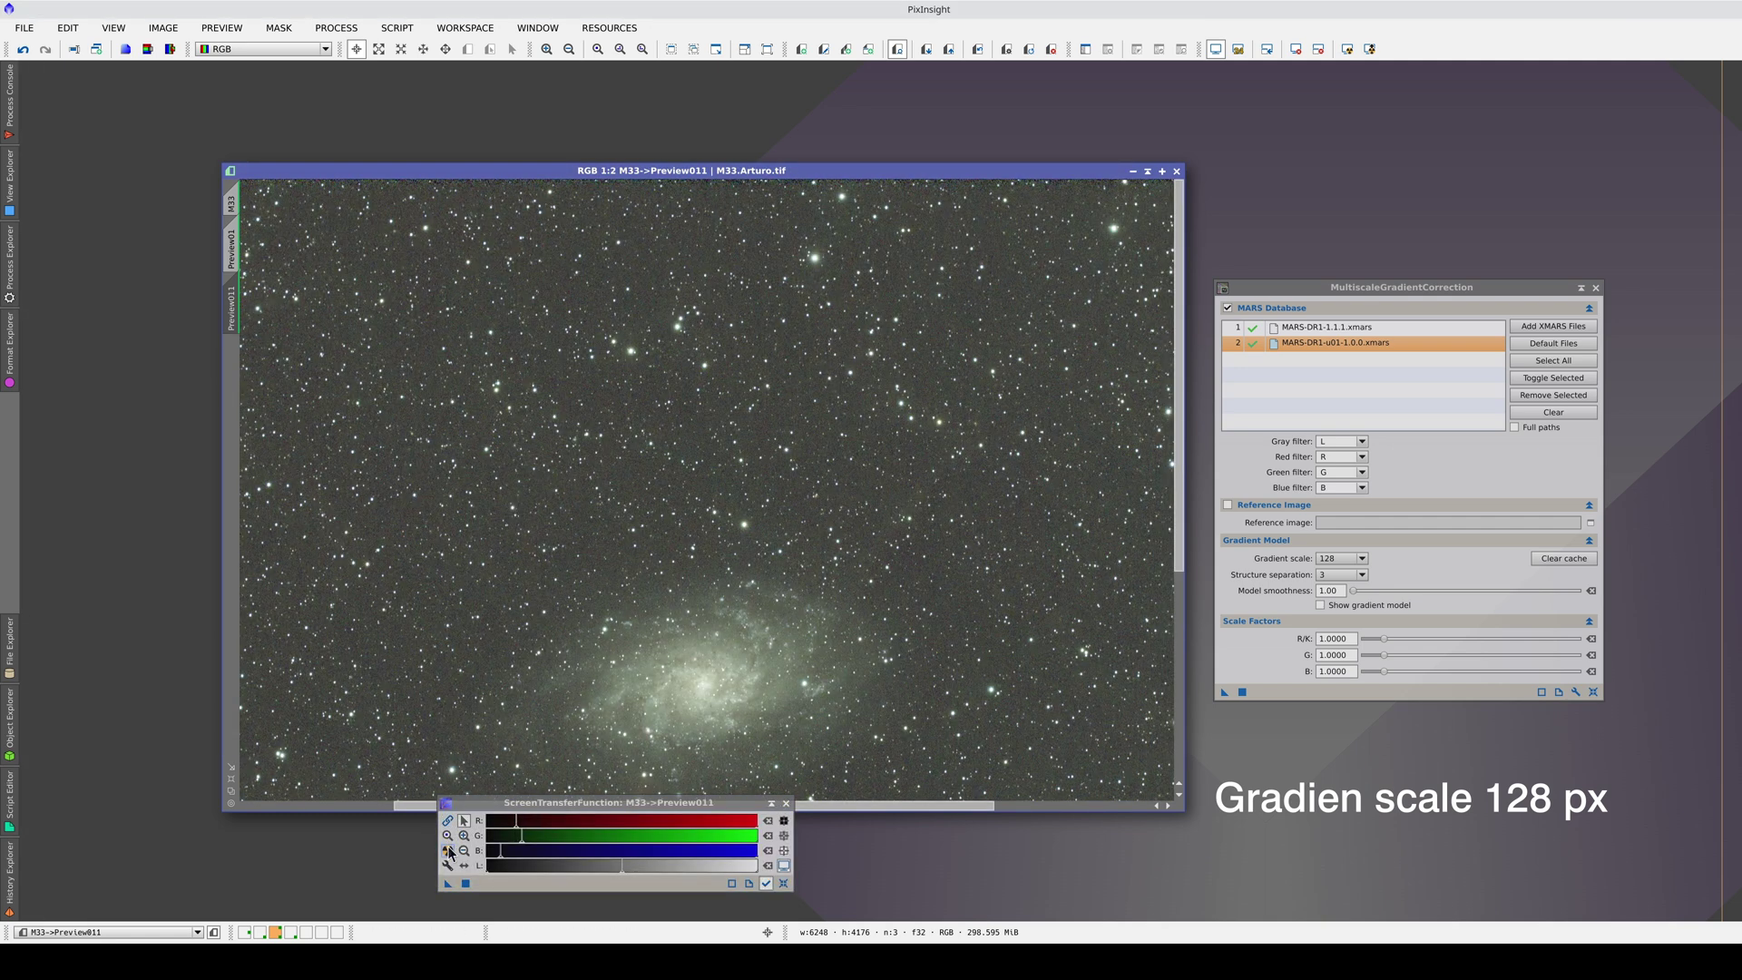
pyautogui.click(786, 803)
# Toggle undo/redo repeatedly to compare the 128 px corrected preview with the original.
pyautogui.scroll(-1, 839, 692)
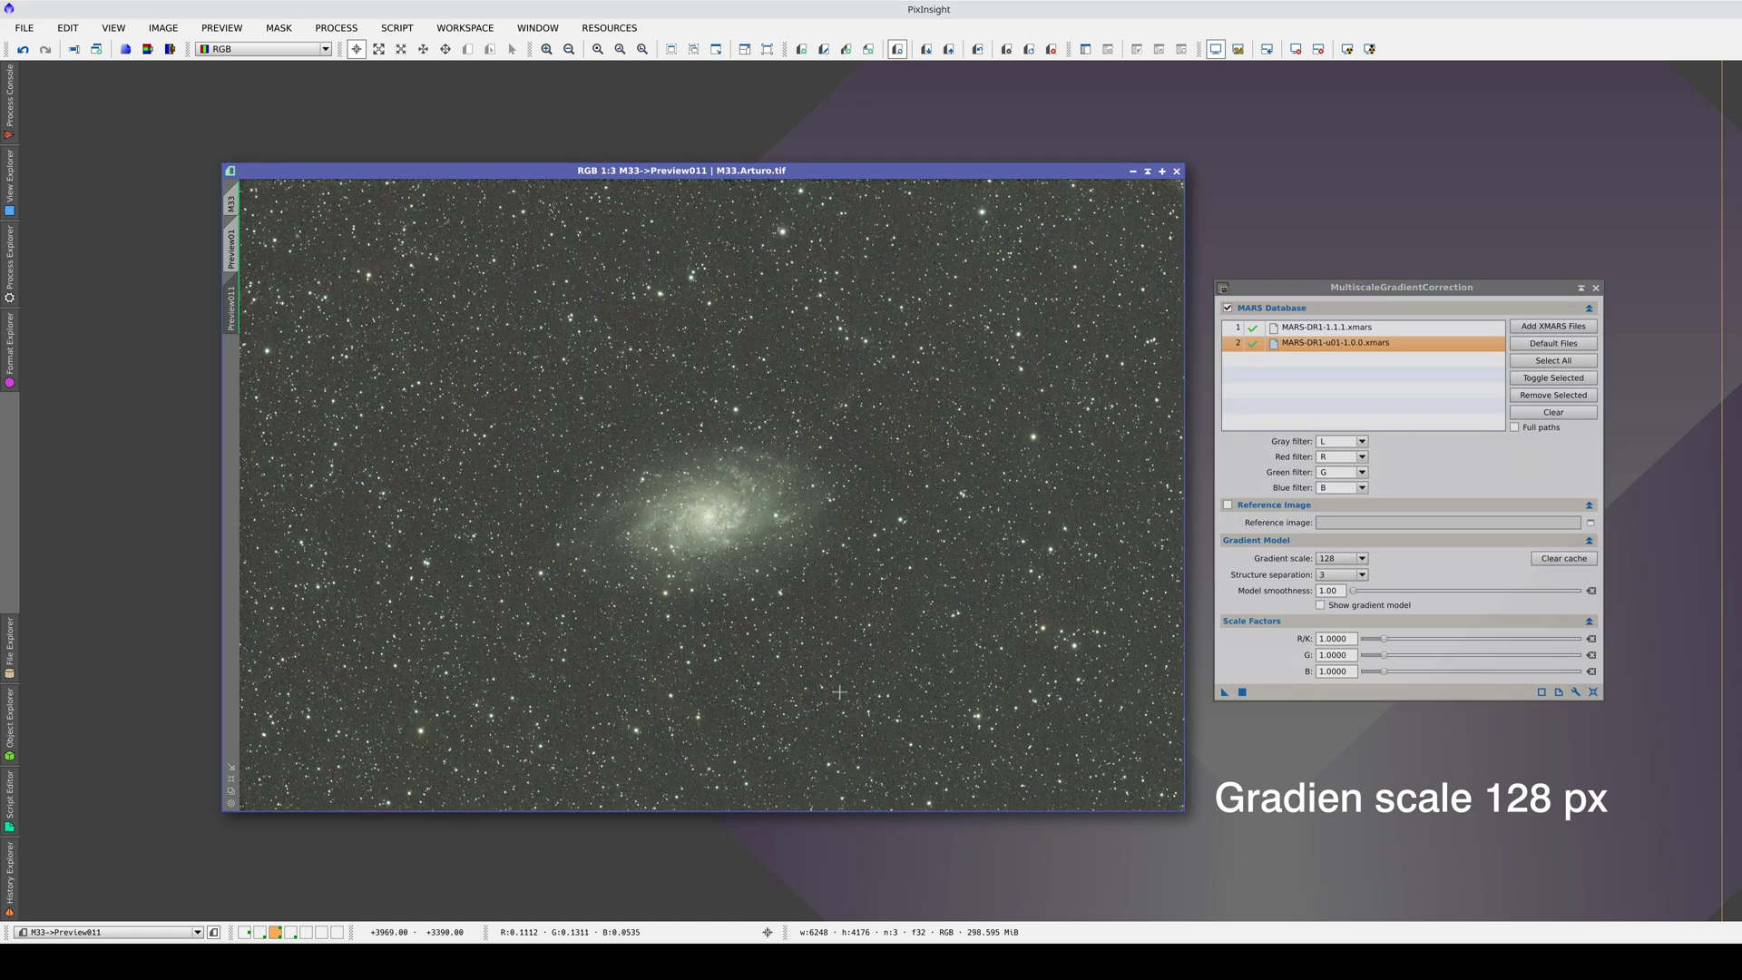
pyautogui.hotkey('ctrl', 'z')
pyautogui.hotkey('ctrl', 'y')
pyautogui.hotkey('ctrl', 'z')
pyautogui.hotkey('ctrl', 'y')
pyautogui.hotkey('ctrl', 'z')
pyautogui.hotkey('ctrl', 'y')
pyautogui.scroll(1, 861, 475)
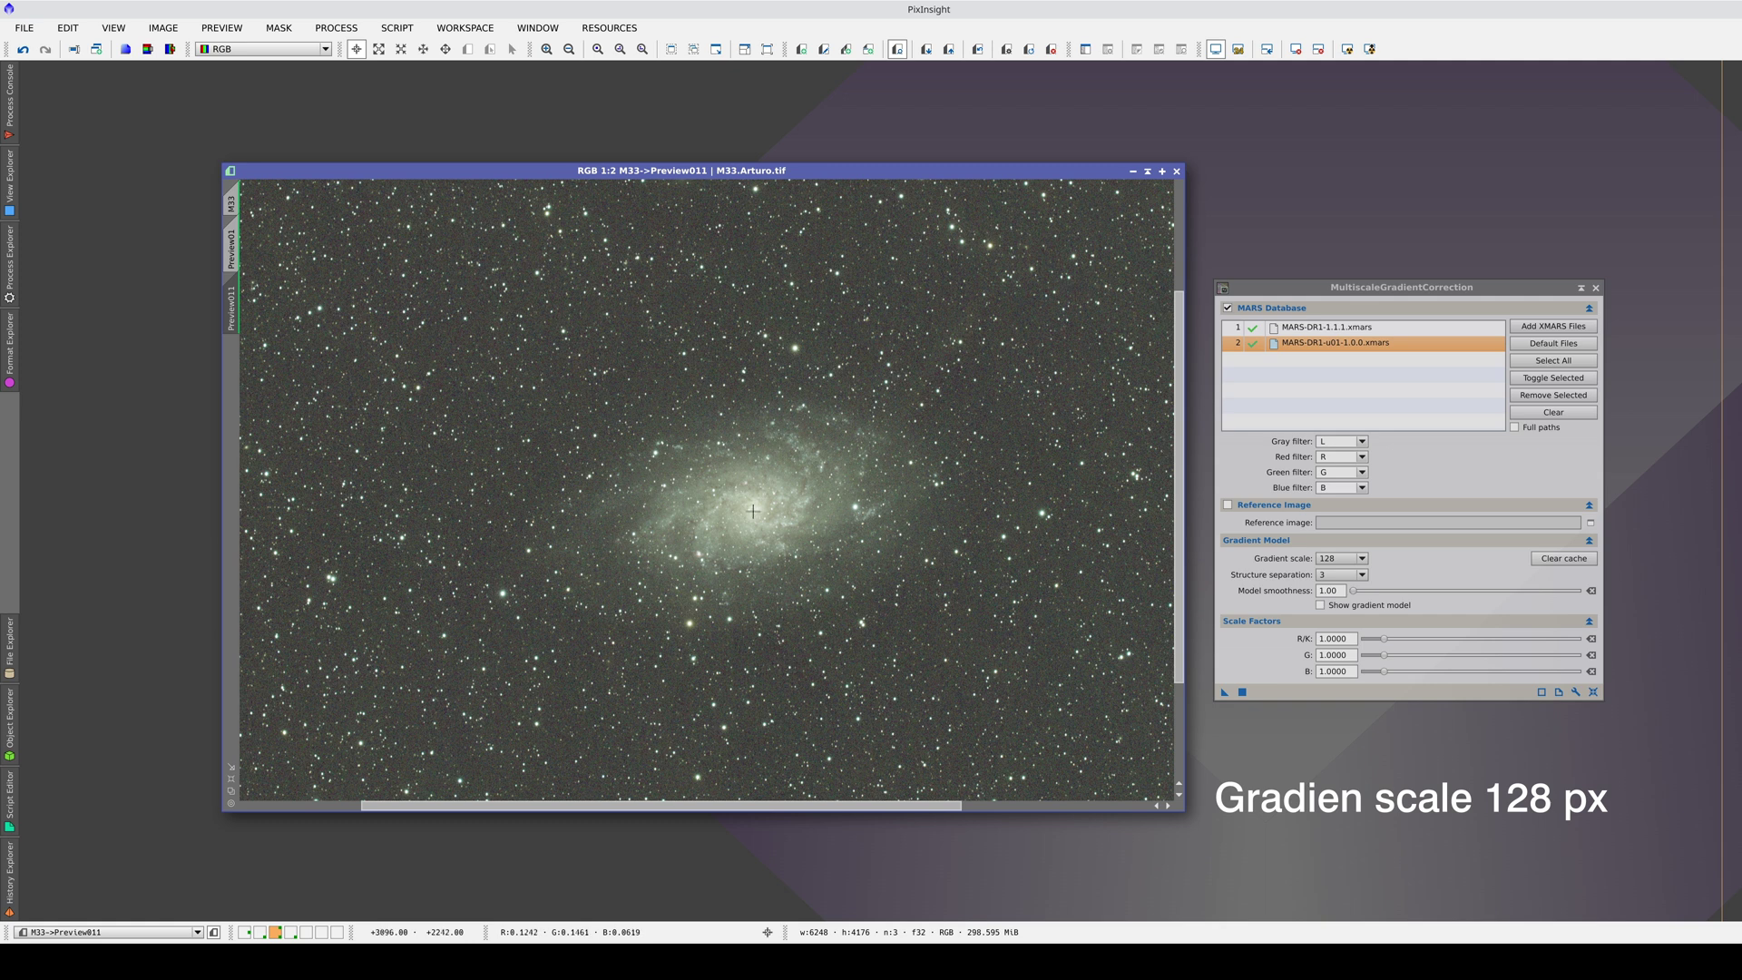
# Generate Preview011's gradient model and display only its red channel.
pyautogui.click(1321, 604)
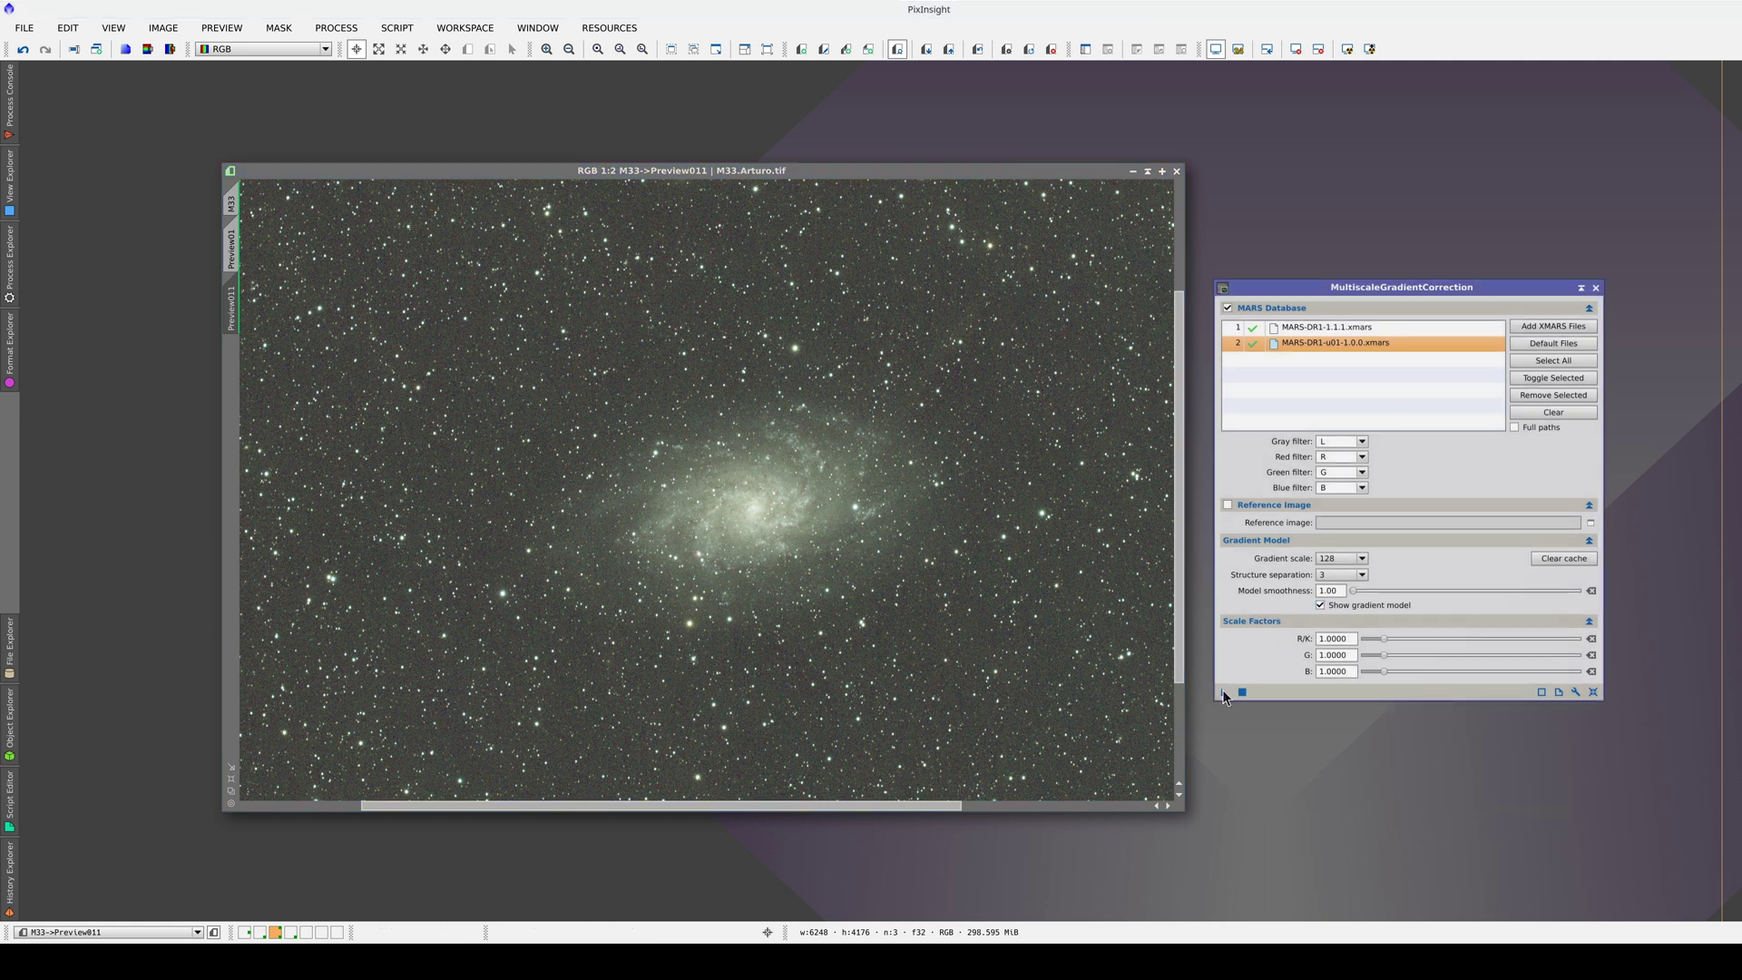
pyautogui.moveTo(1224, 693); pyautogui.dragTo(855, 640)
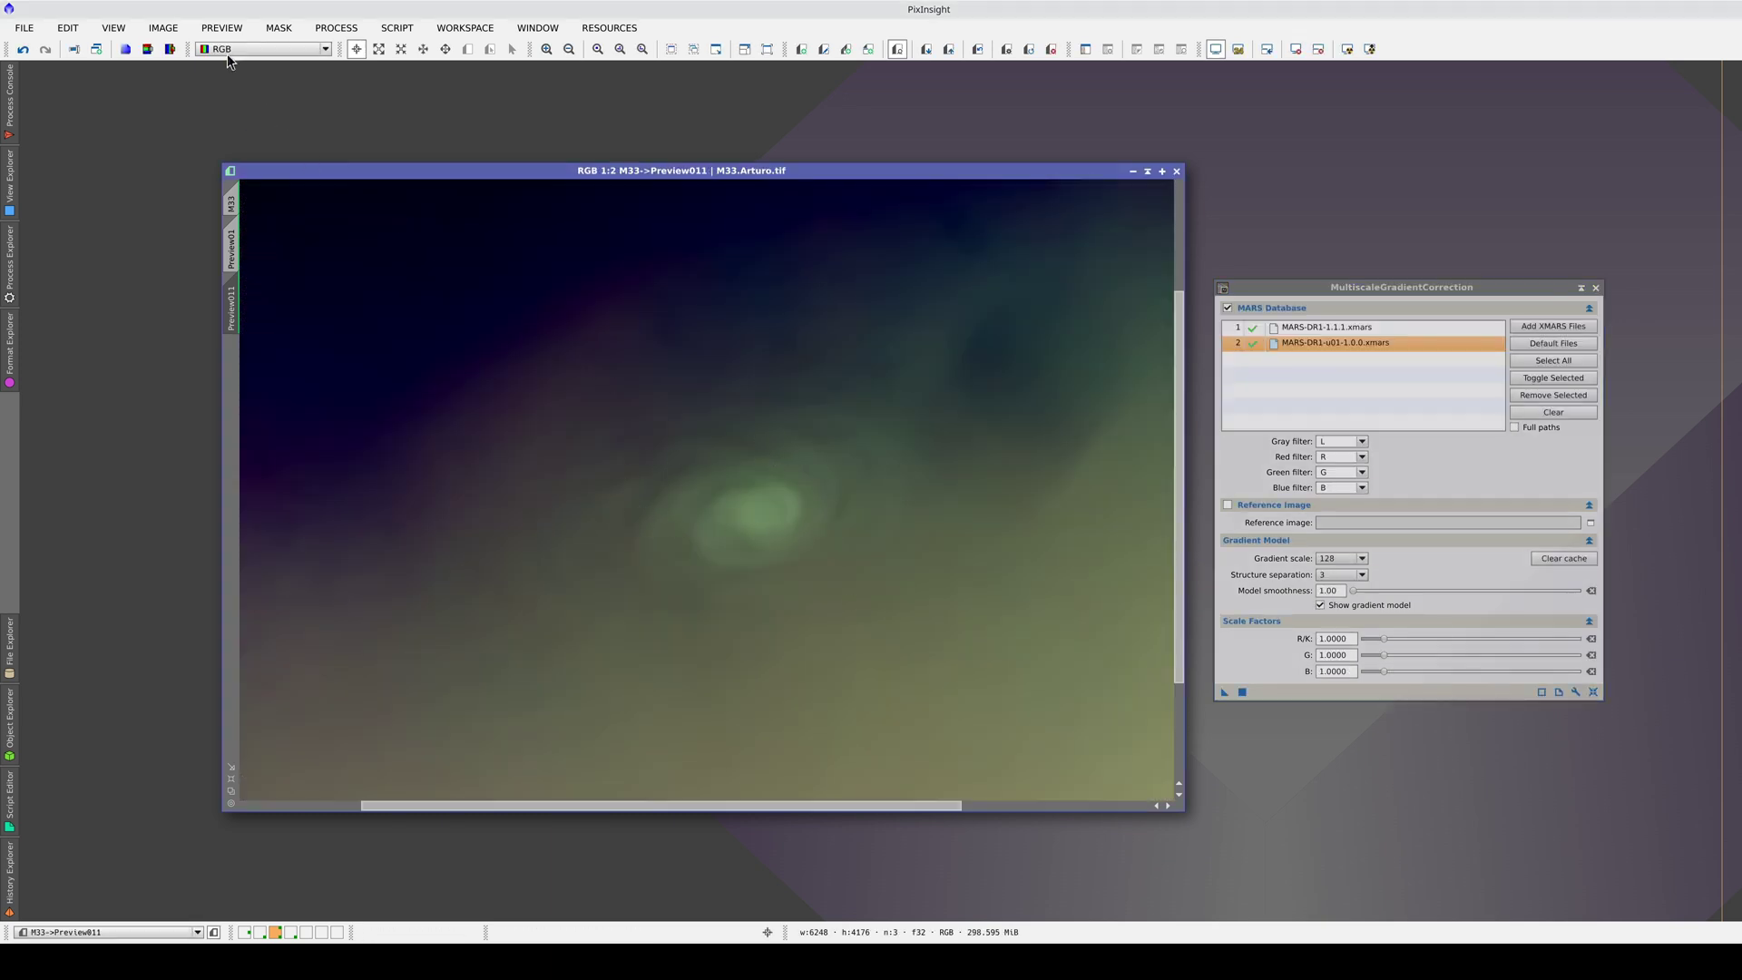
pyautogui.click(242, 47)
pyautogui.click(271, 80)
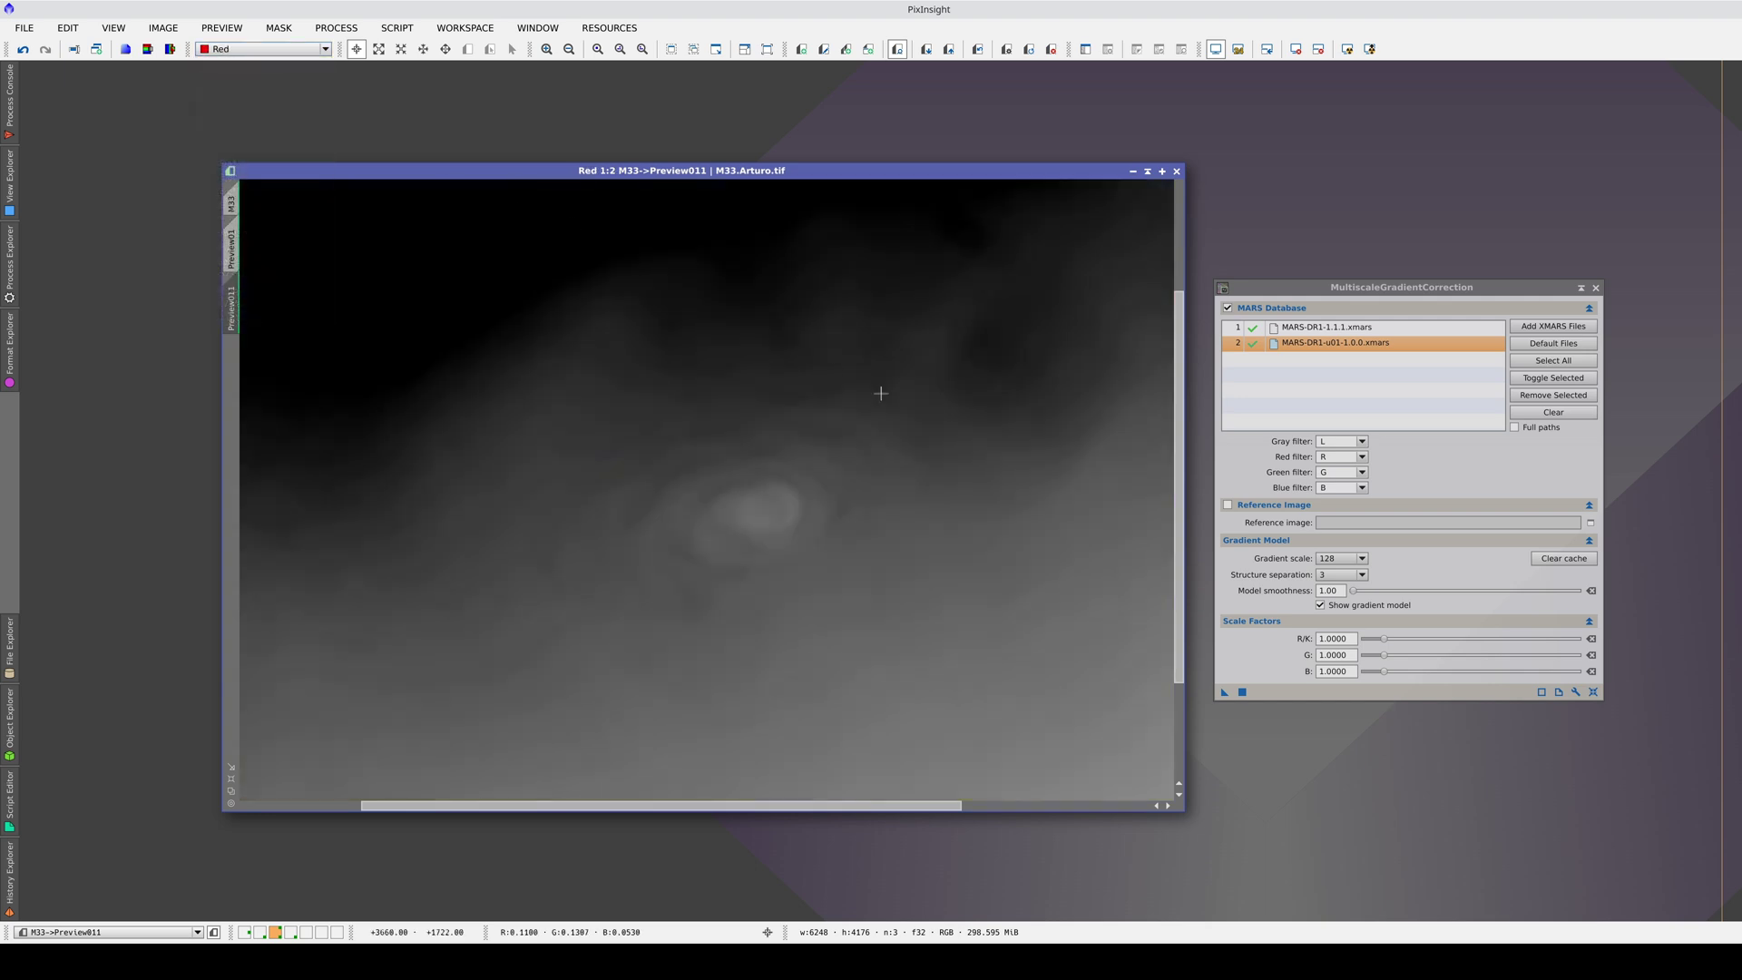
# Try R/K scale factor 1.3, then settle on 1.2, regenerating the model each time.
pyautogui.moveTo(1386, 641); pyautogui.dragTo(1395, 646)
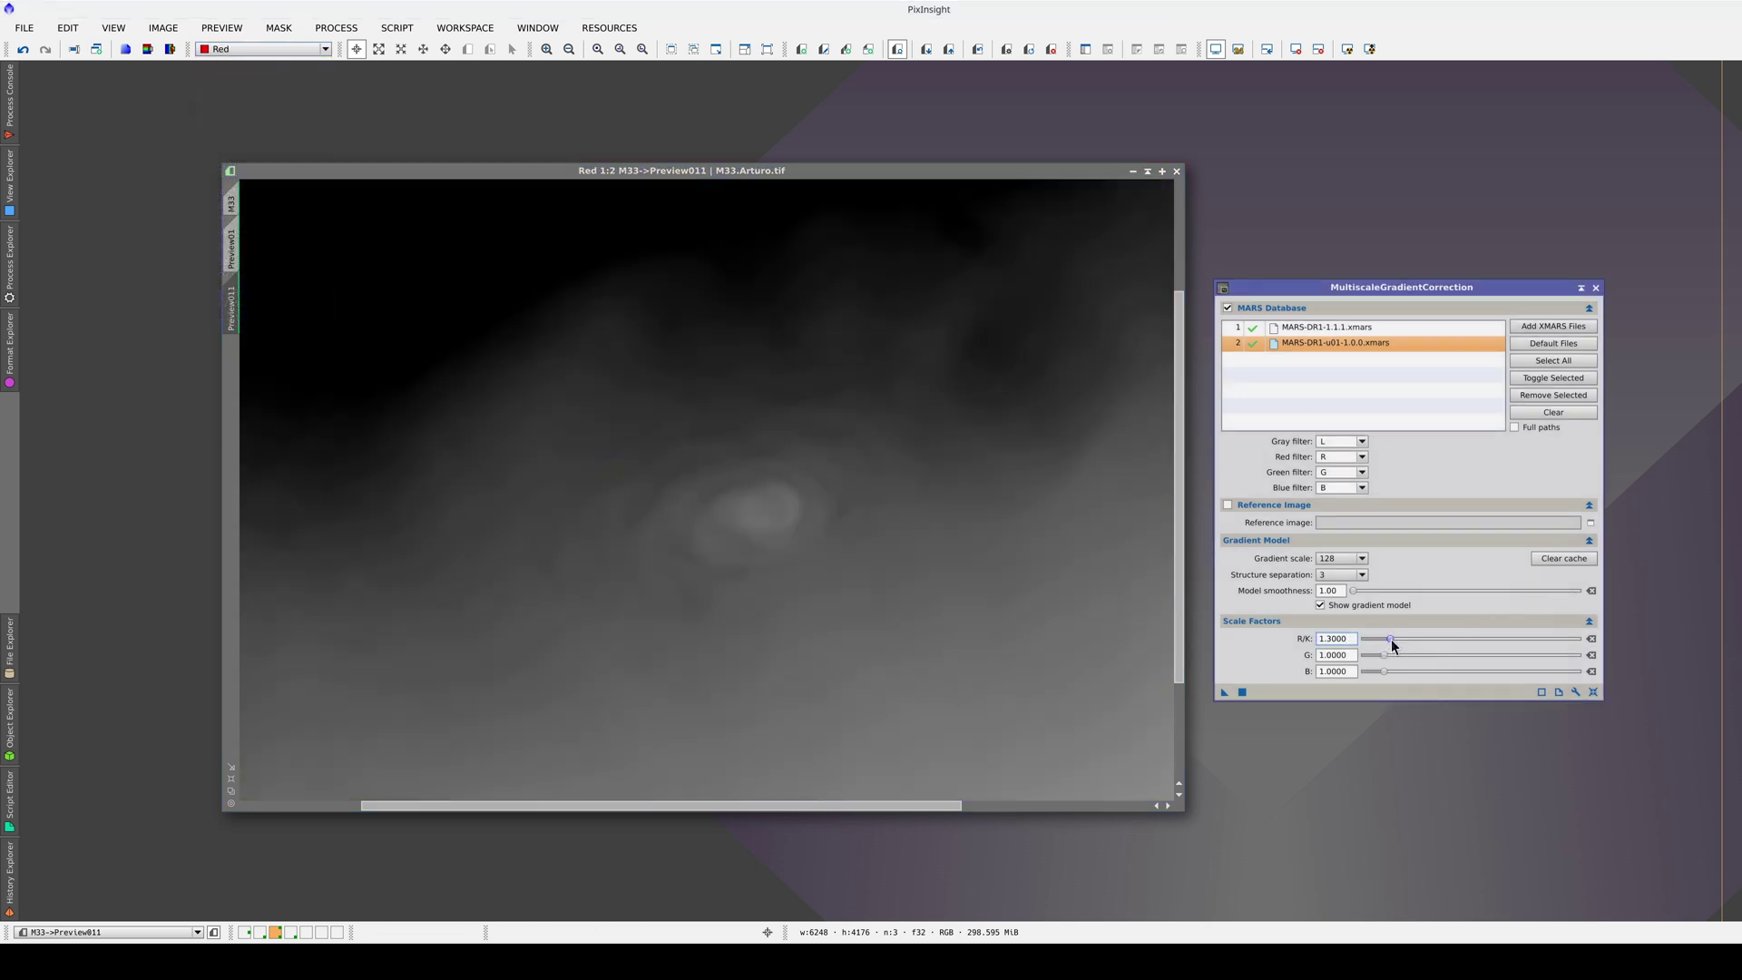
pyautogui.click(1242, 692)
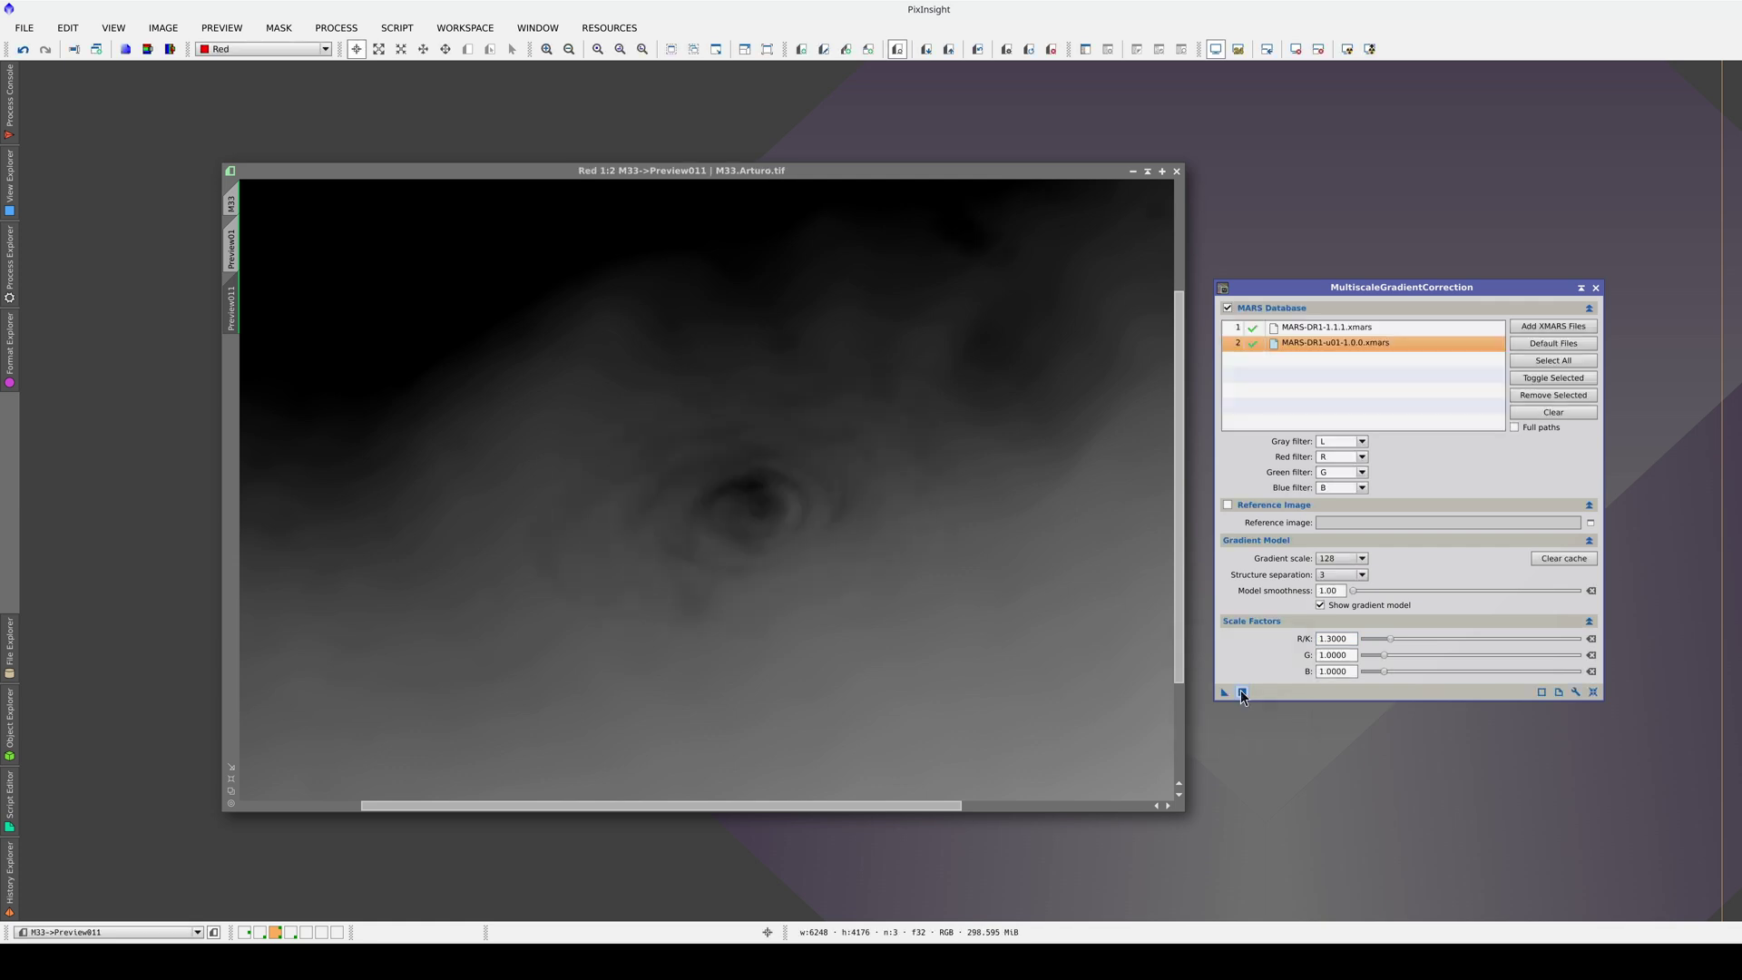
pyautogui.click(1391, 639)
pyautogui.moveTo(1391, 639); pyautogui.dragTo(1389, 643)
pyautogui.click(1242, 691)
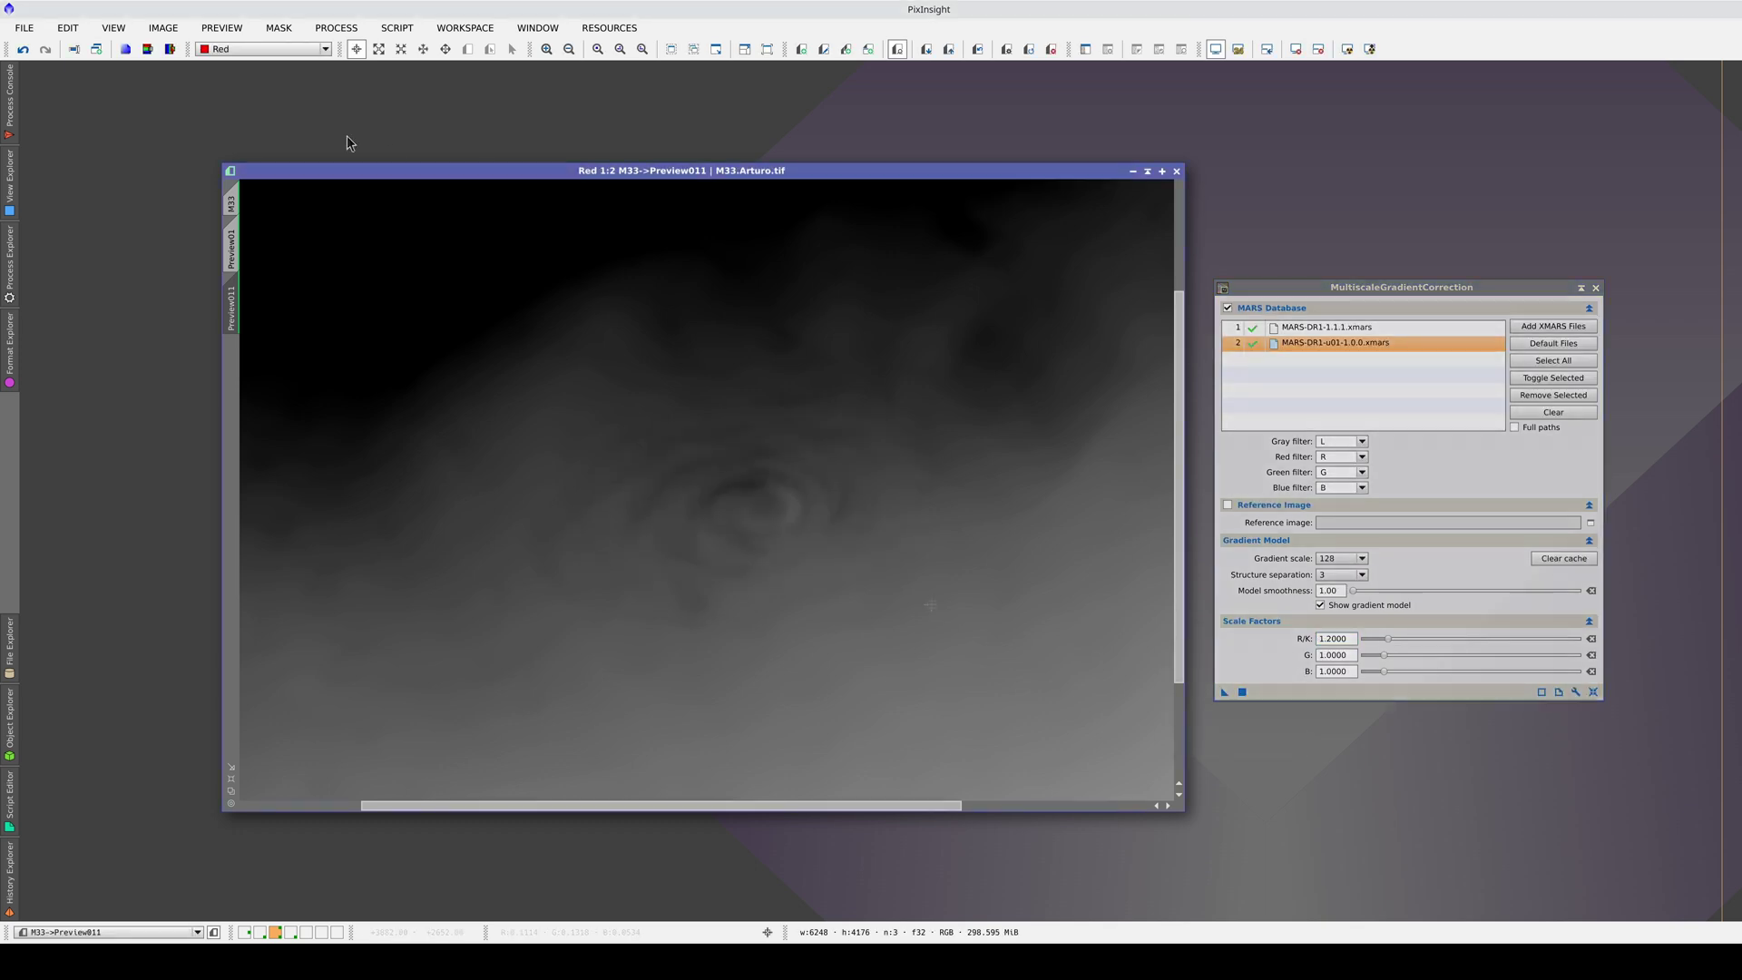
# View the green channel and tune the G scale factor from 1.4 to 1.3, regenerating each time.
pyautogui.click(277, 49)
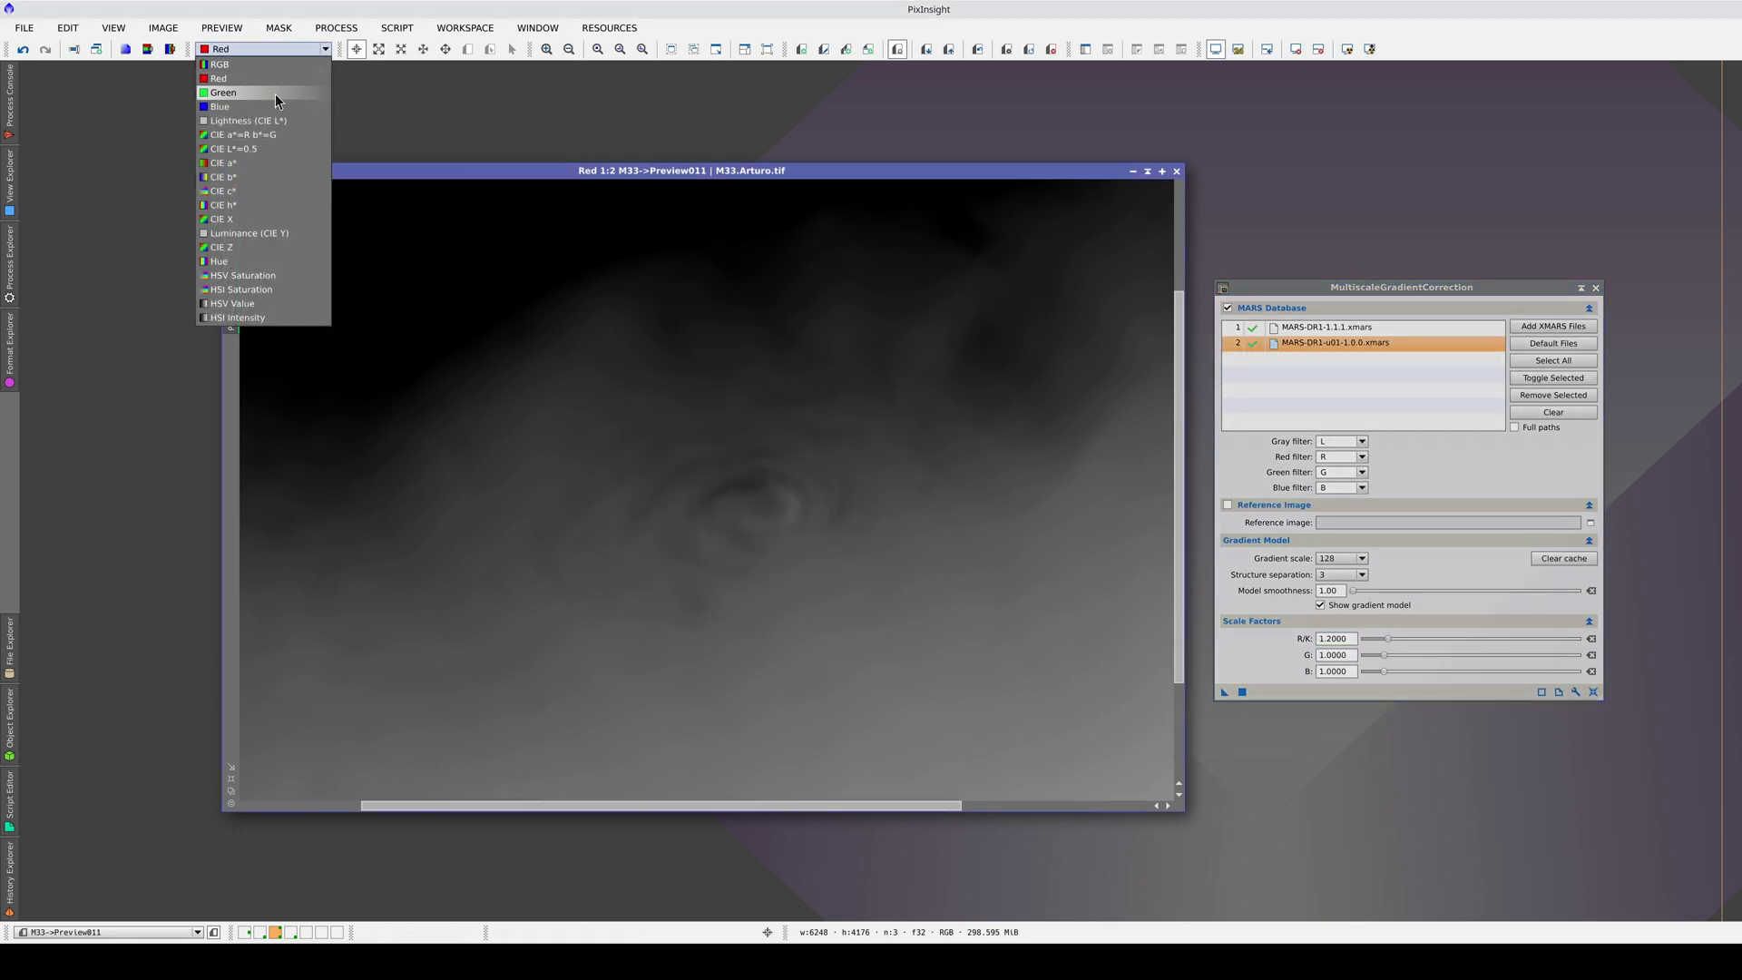
pyautogui.click(275, 94)
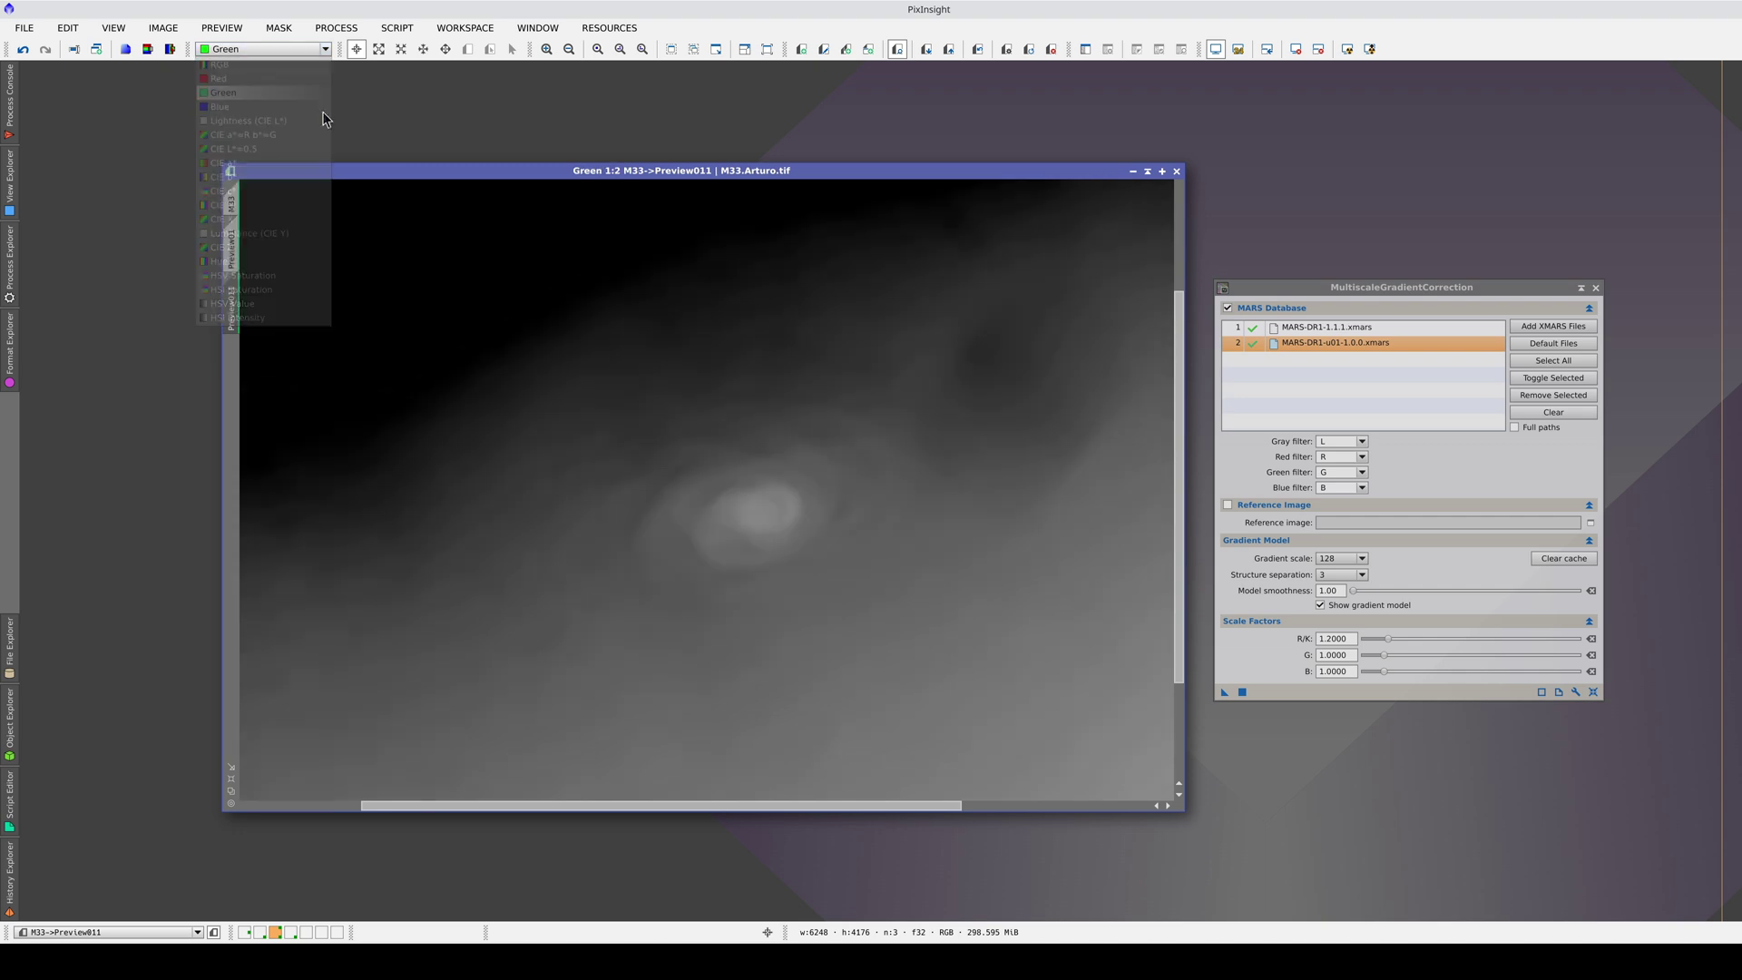
pyautogui.click(1384, 657)
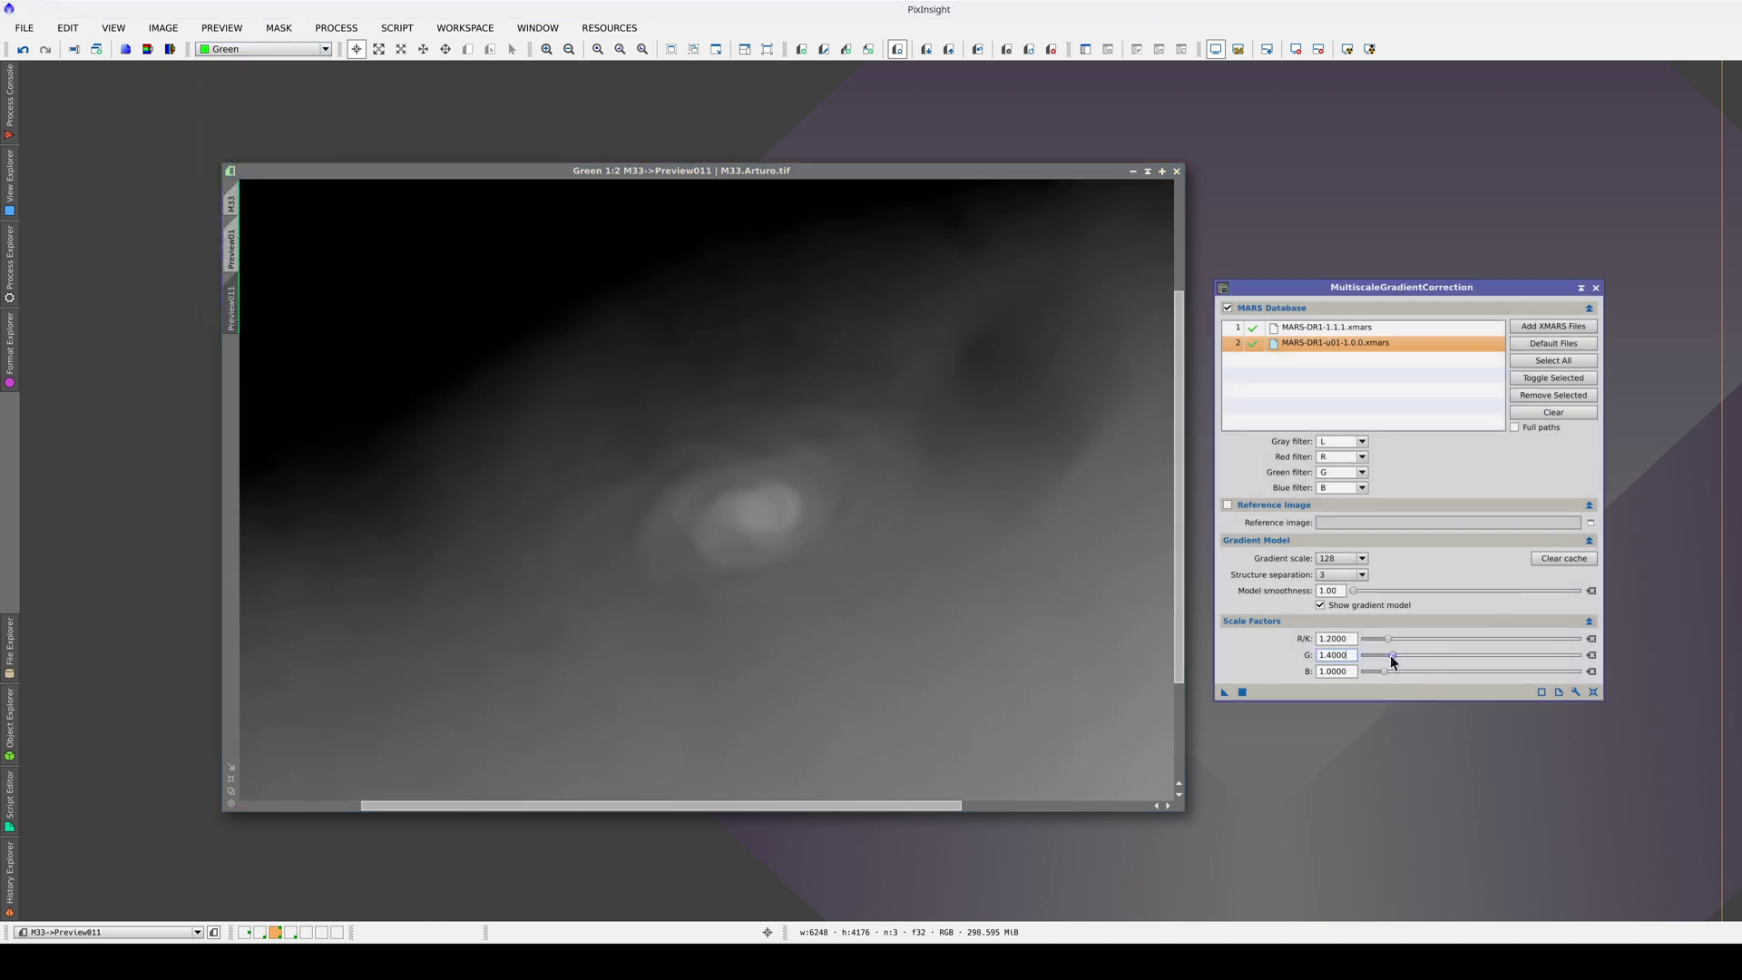
pyautogui.click(1243, 693)
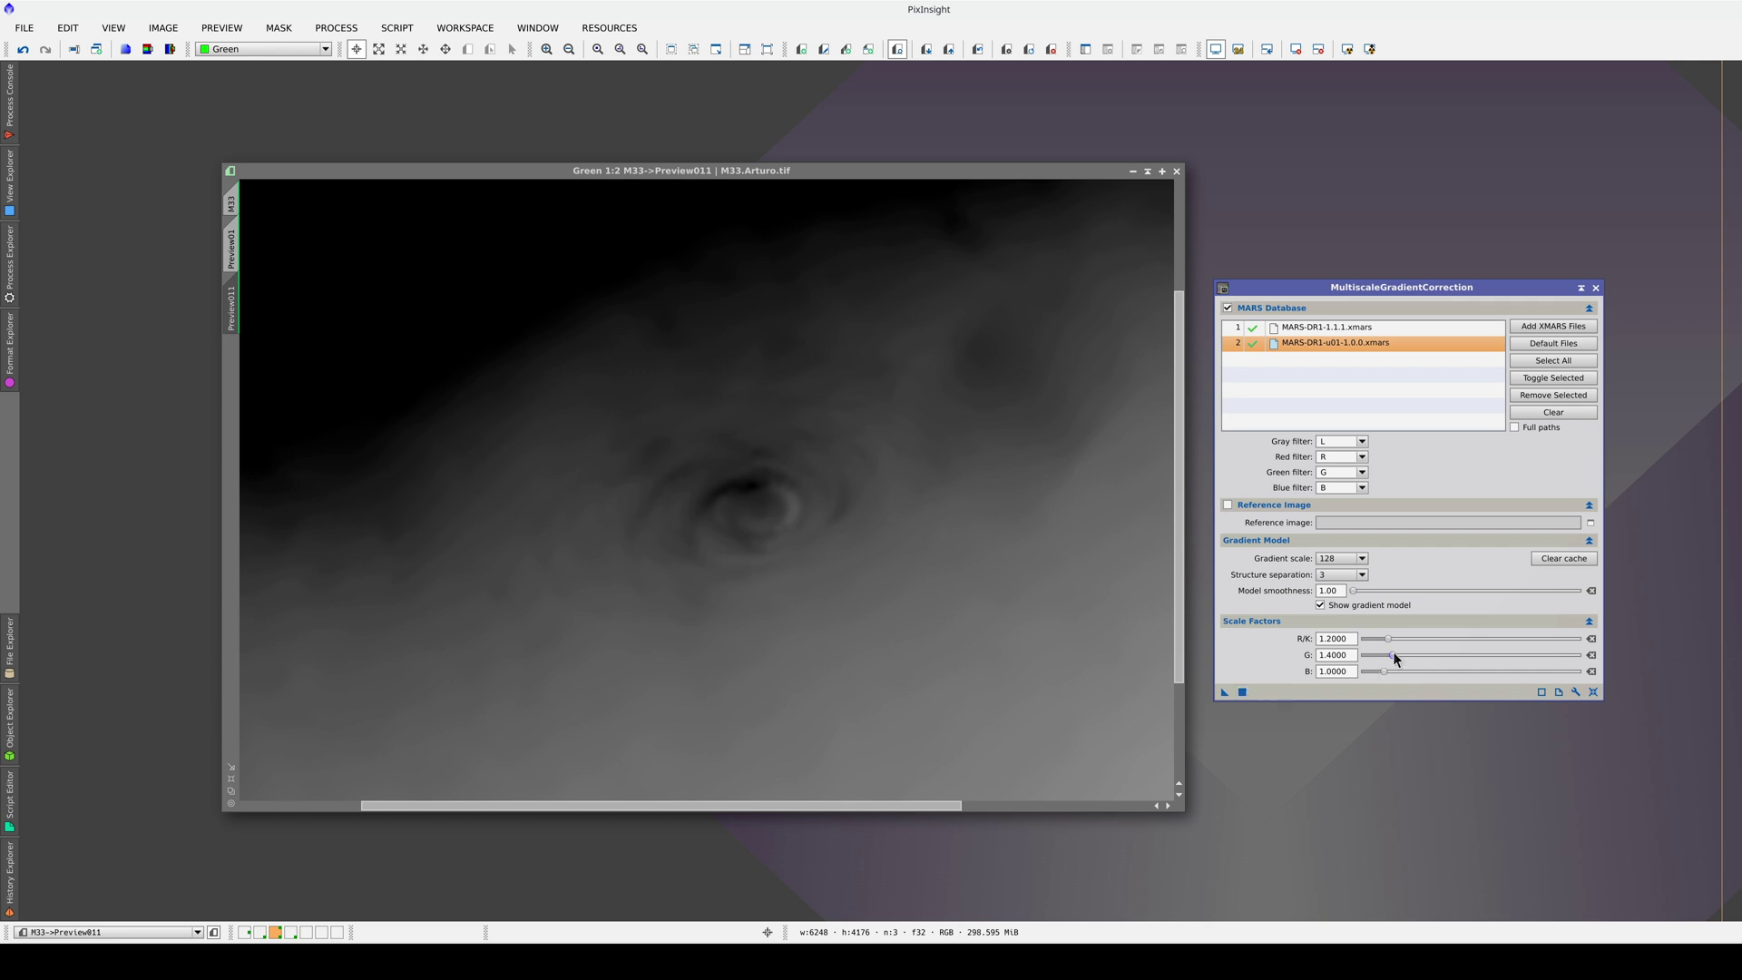
pyautogui.moveTo(1392, 650); pyautogui.dragTo(1390, 650)
pyautogui.click(1243, 692)
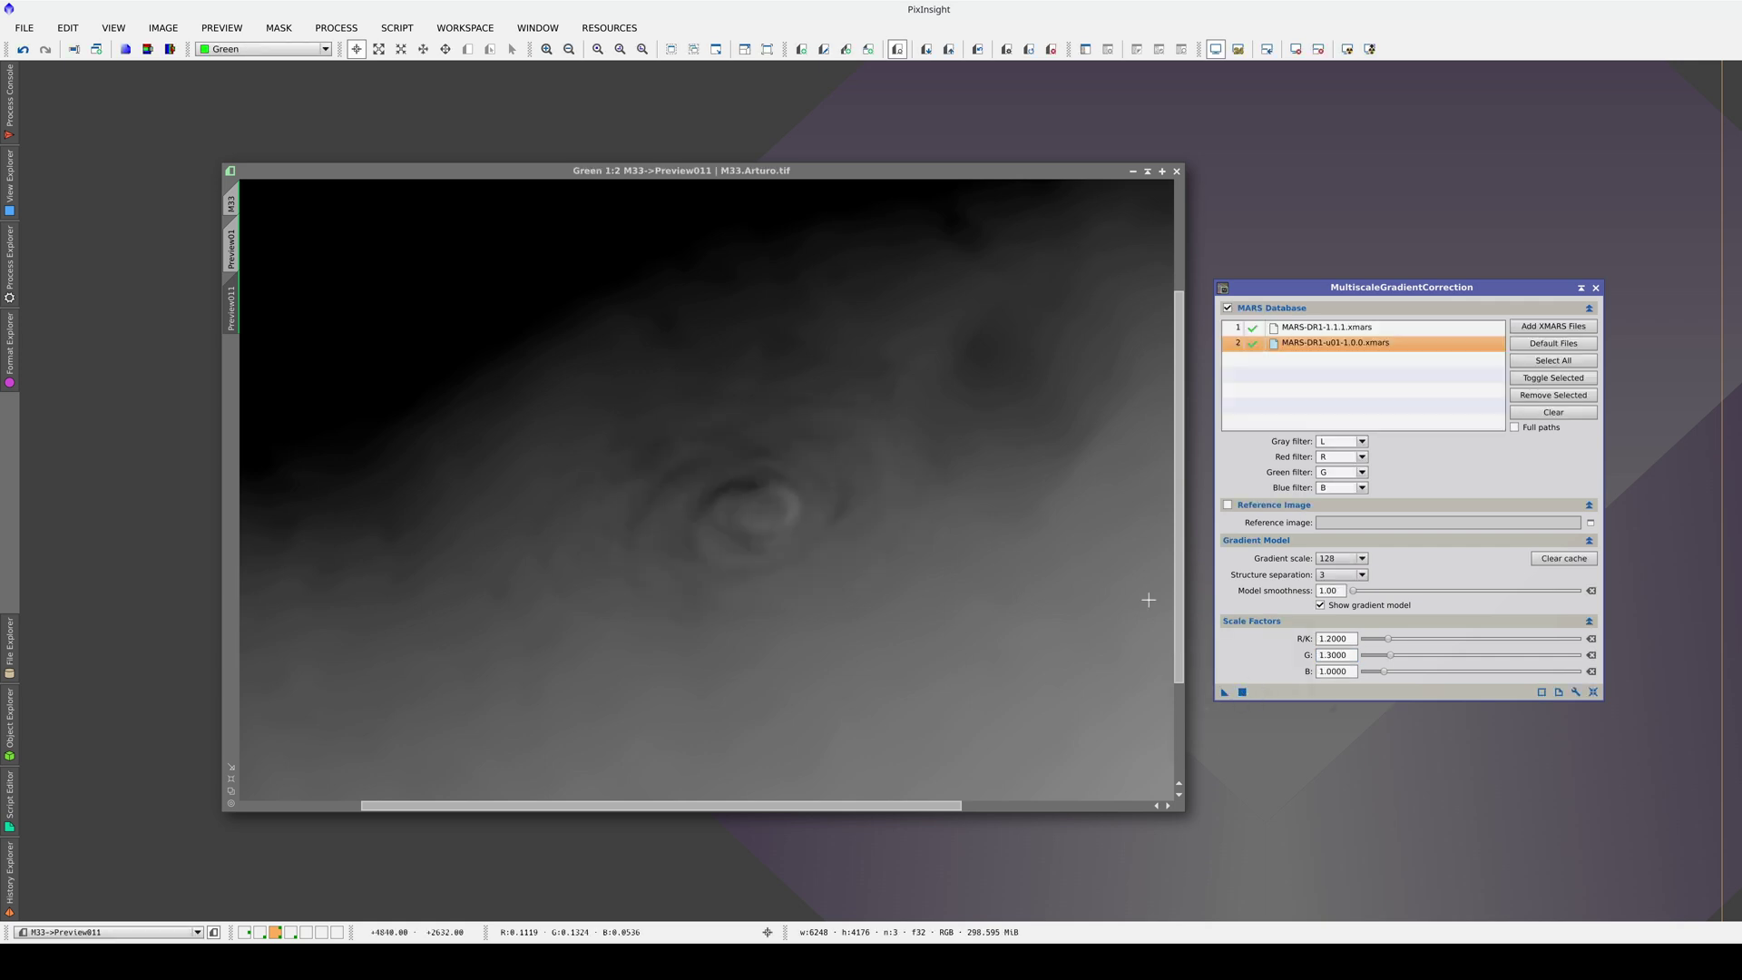
# View the blue channel and tune the B scale factor from 1.4 to 1.2, regenerating each time.
pyautogui.click(279, 48)
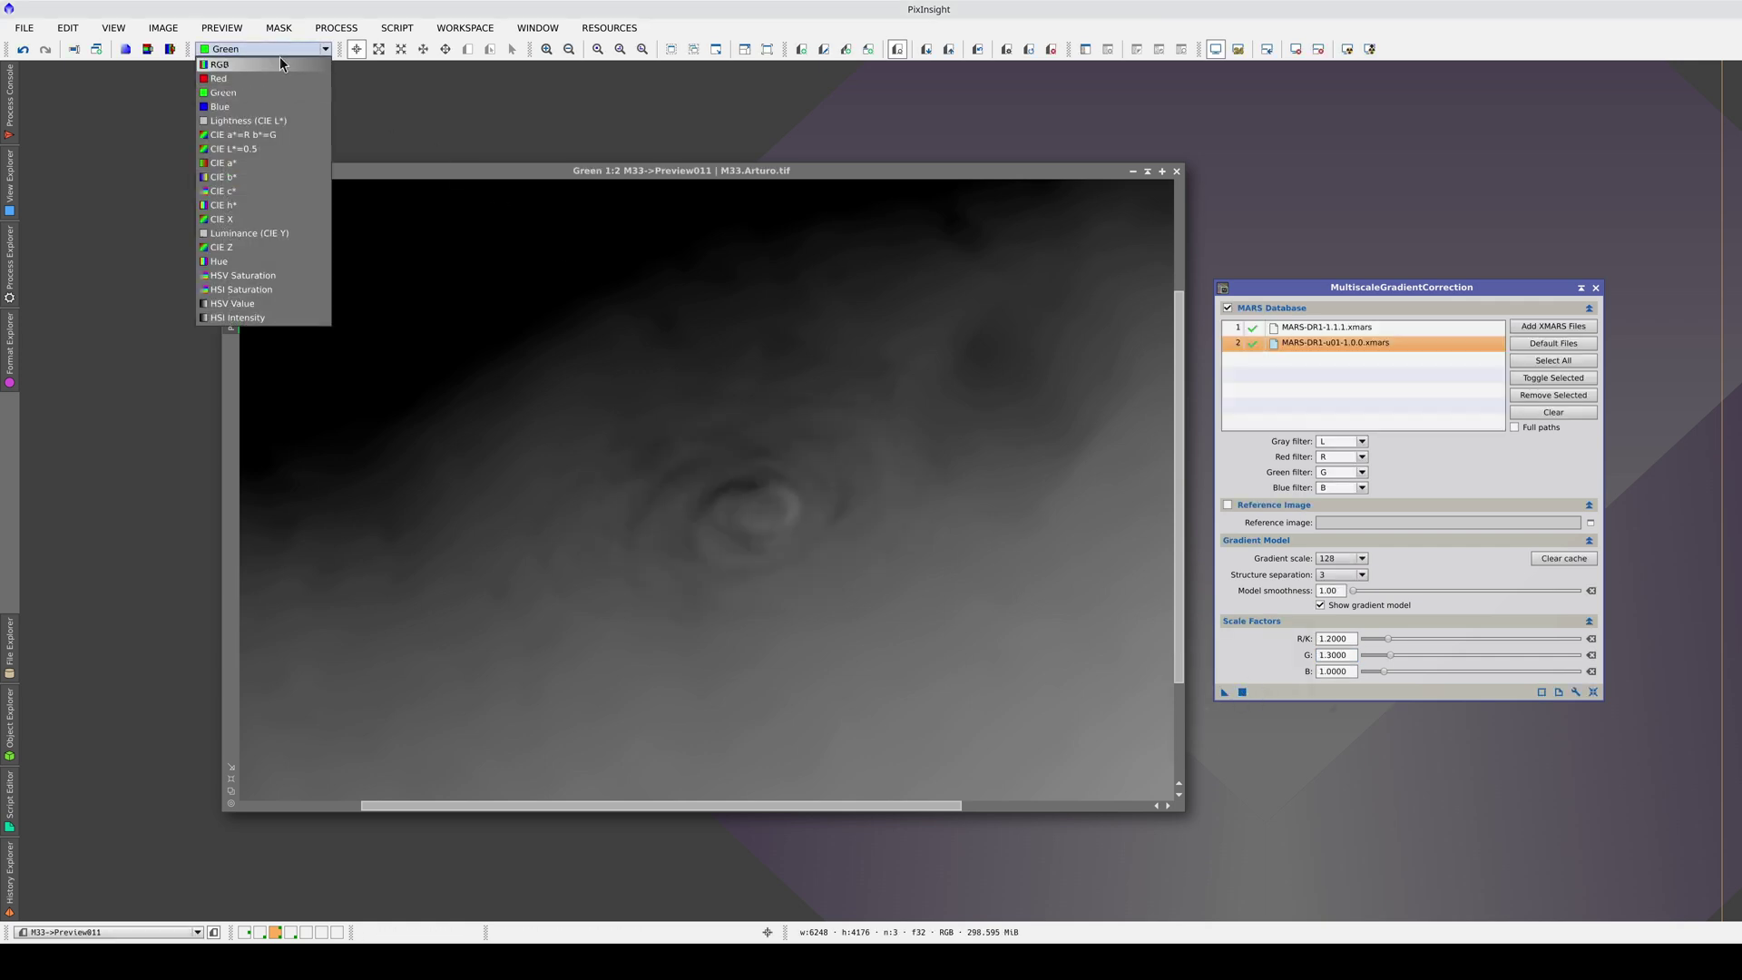
pyautogui.click(276, 106)
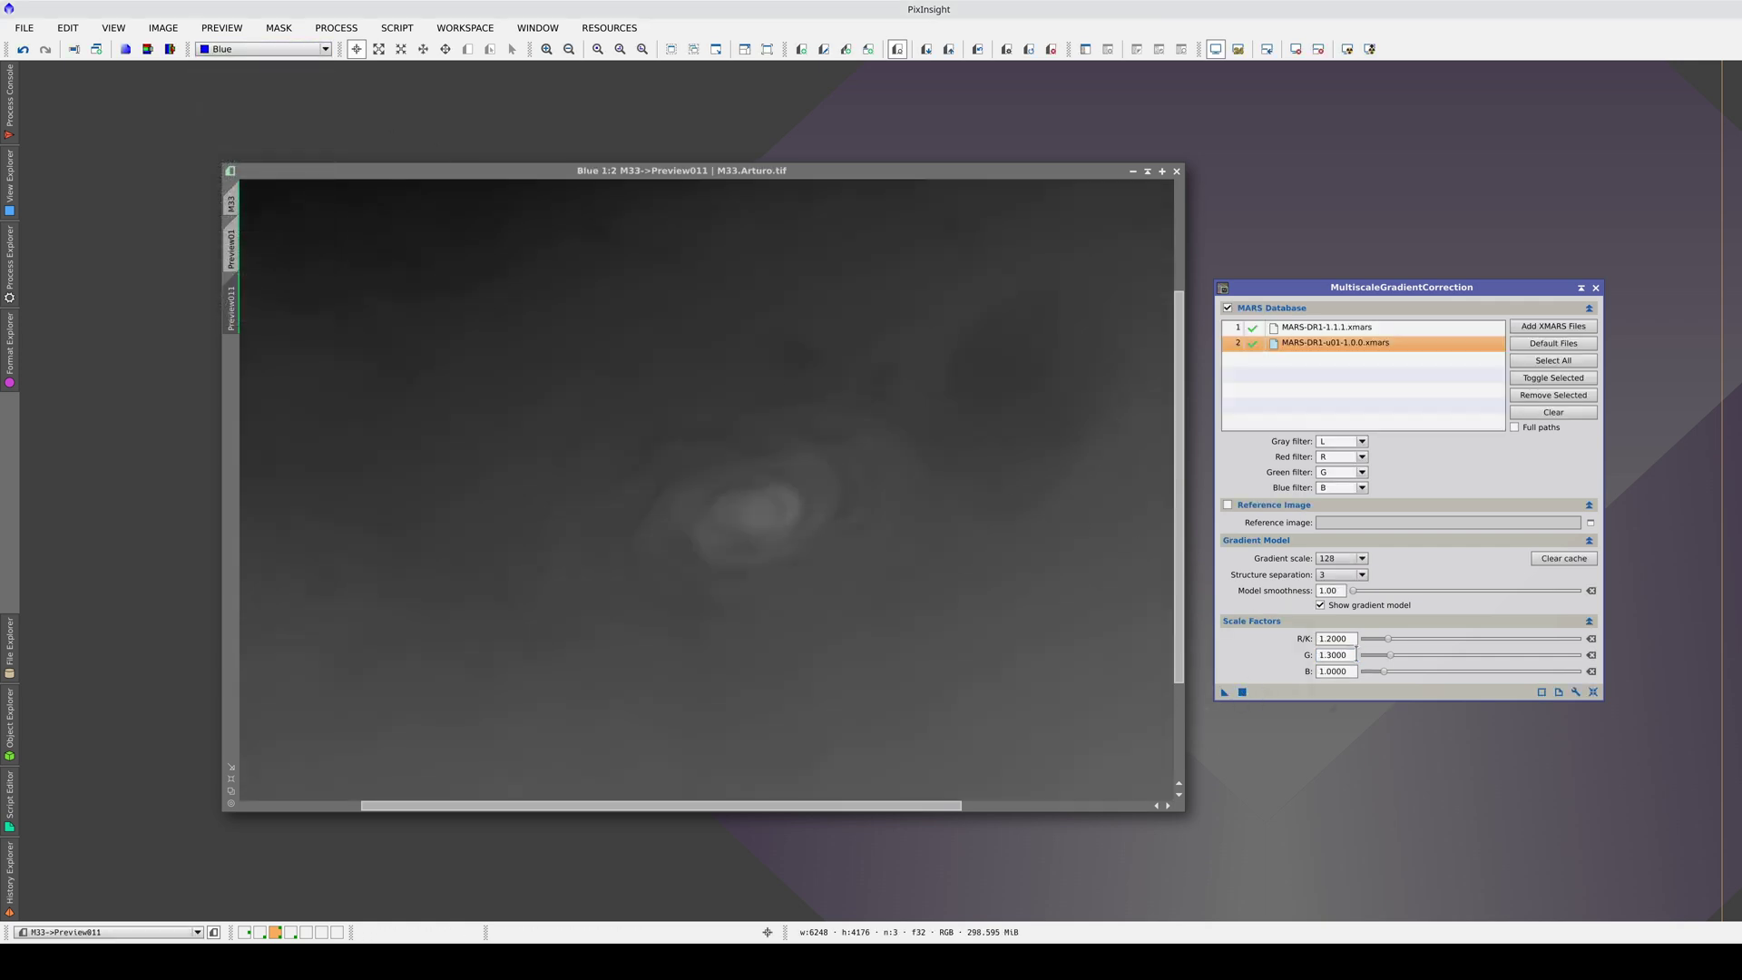
pyautogui.click(1384, 673)
pyautogui.moveTo(1386, 671); pyautogui.dragTo(1389, 672)
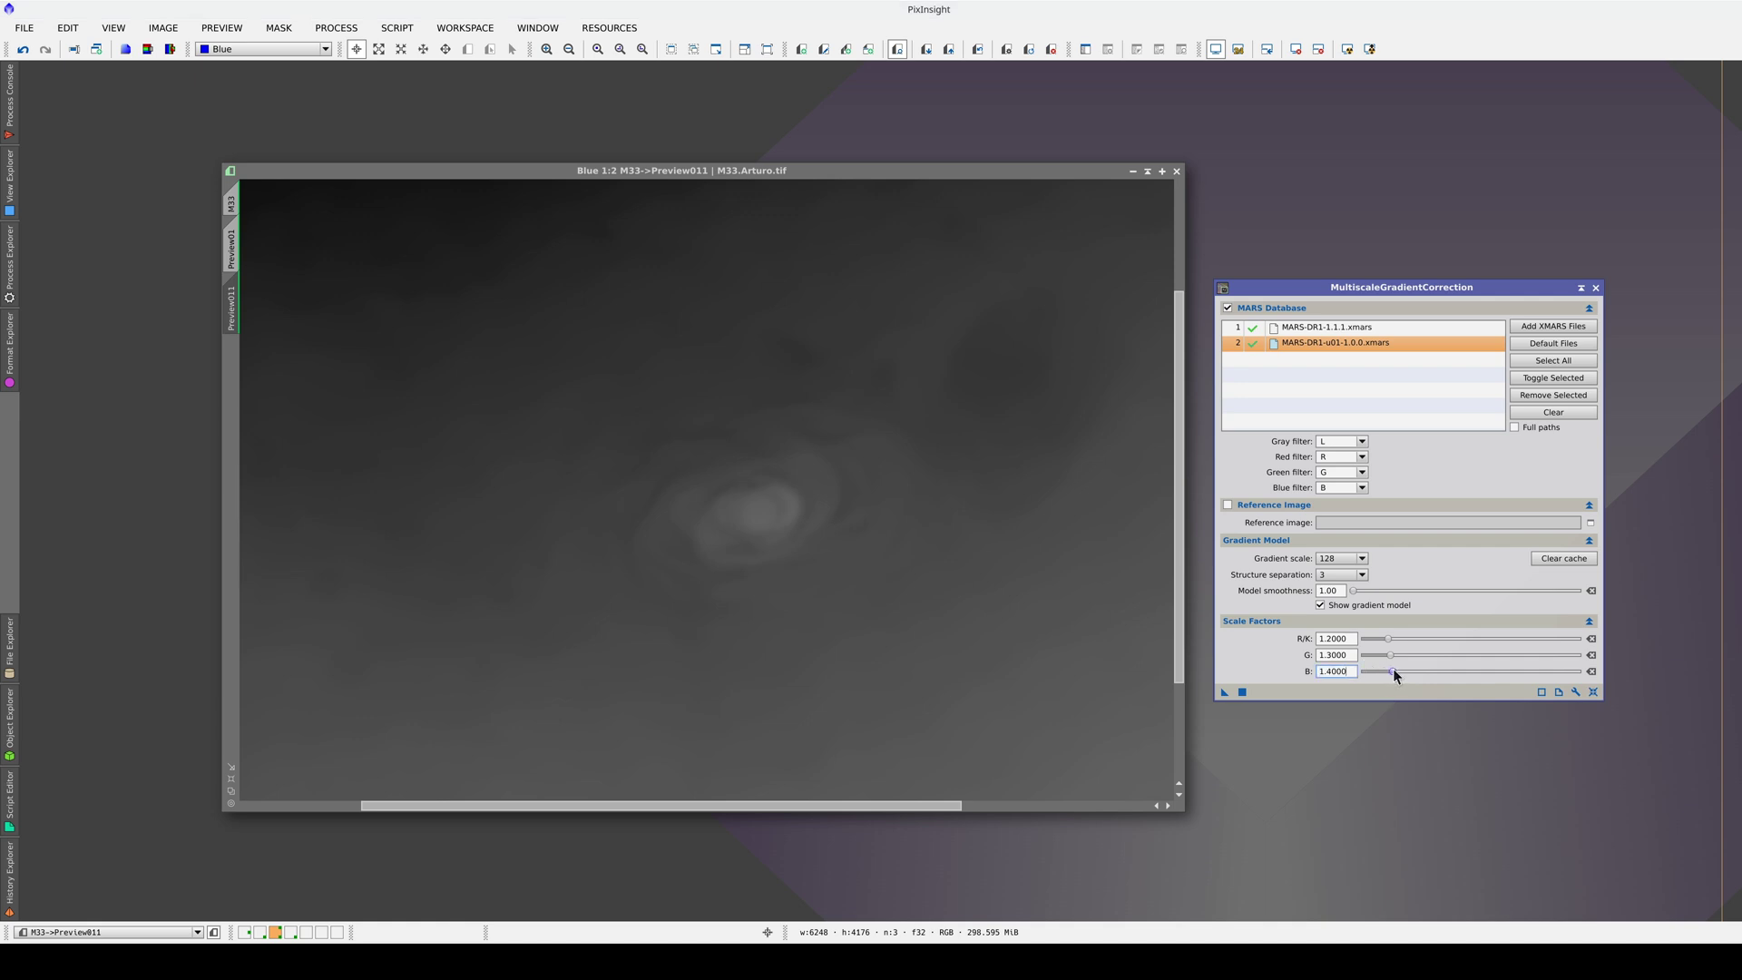
pyautogui.click(1248, 692)
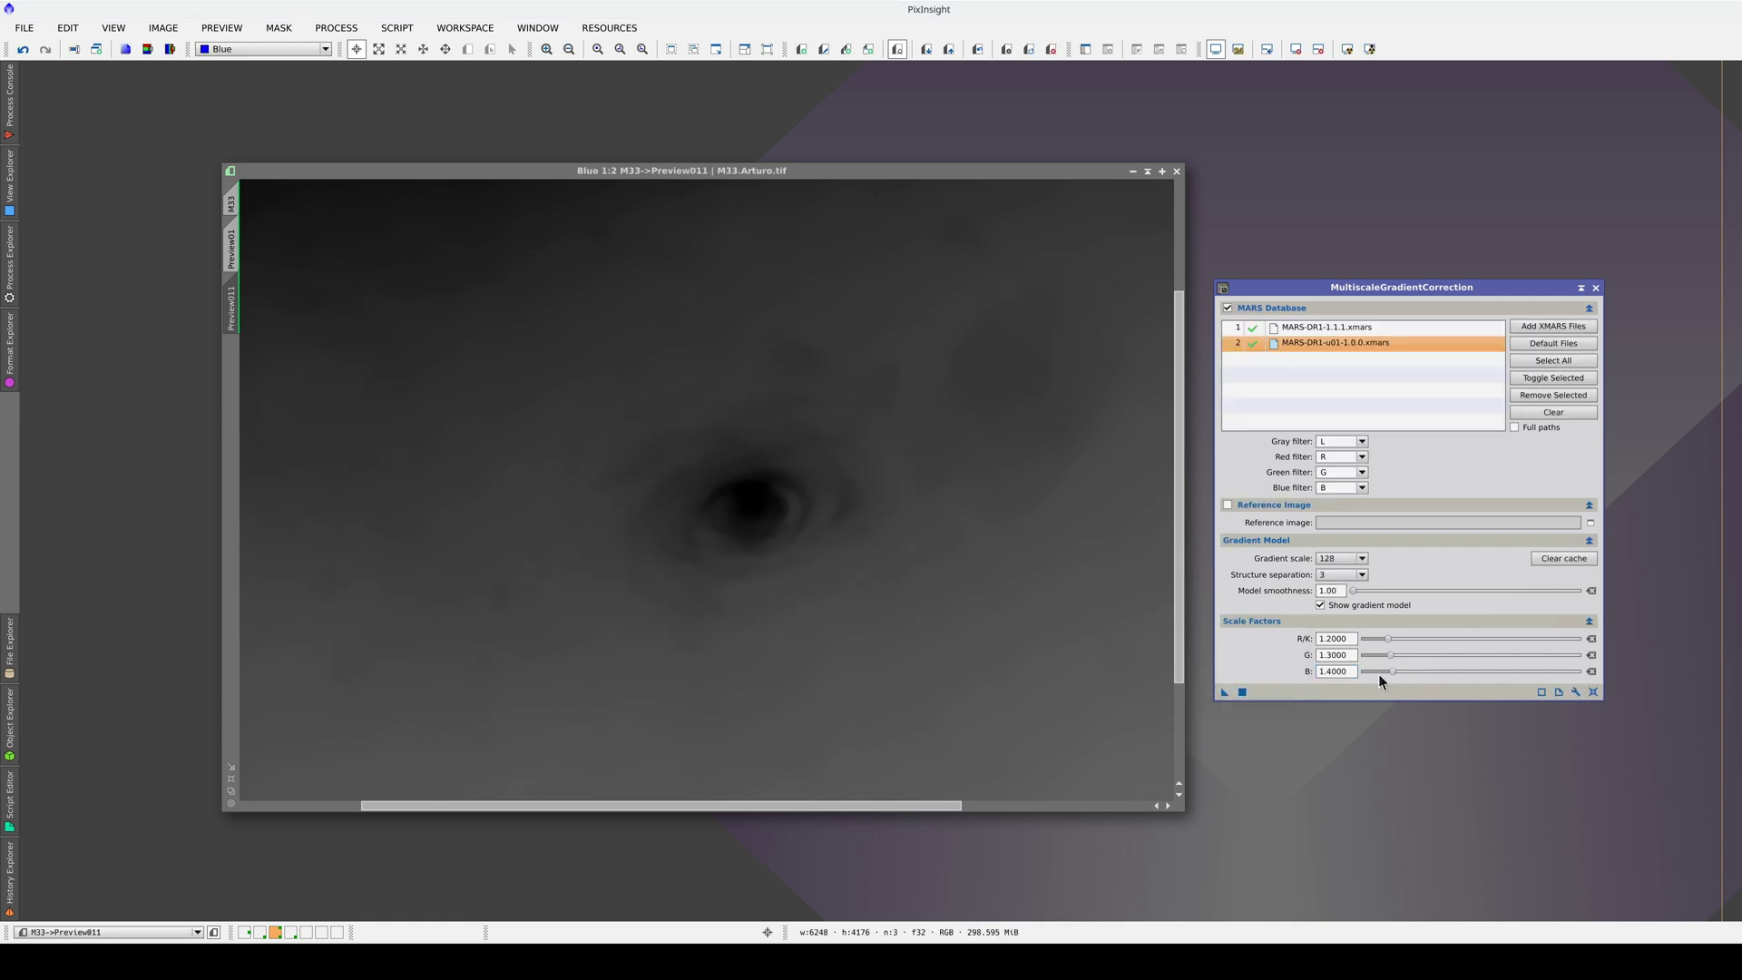
pyautogui.moveTo(1391, 672); pyautogui.dragTo(1386, 672)
pyautogui.click(1244, 691)
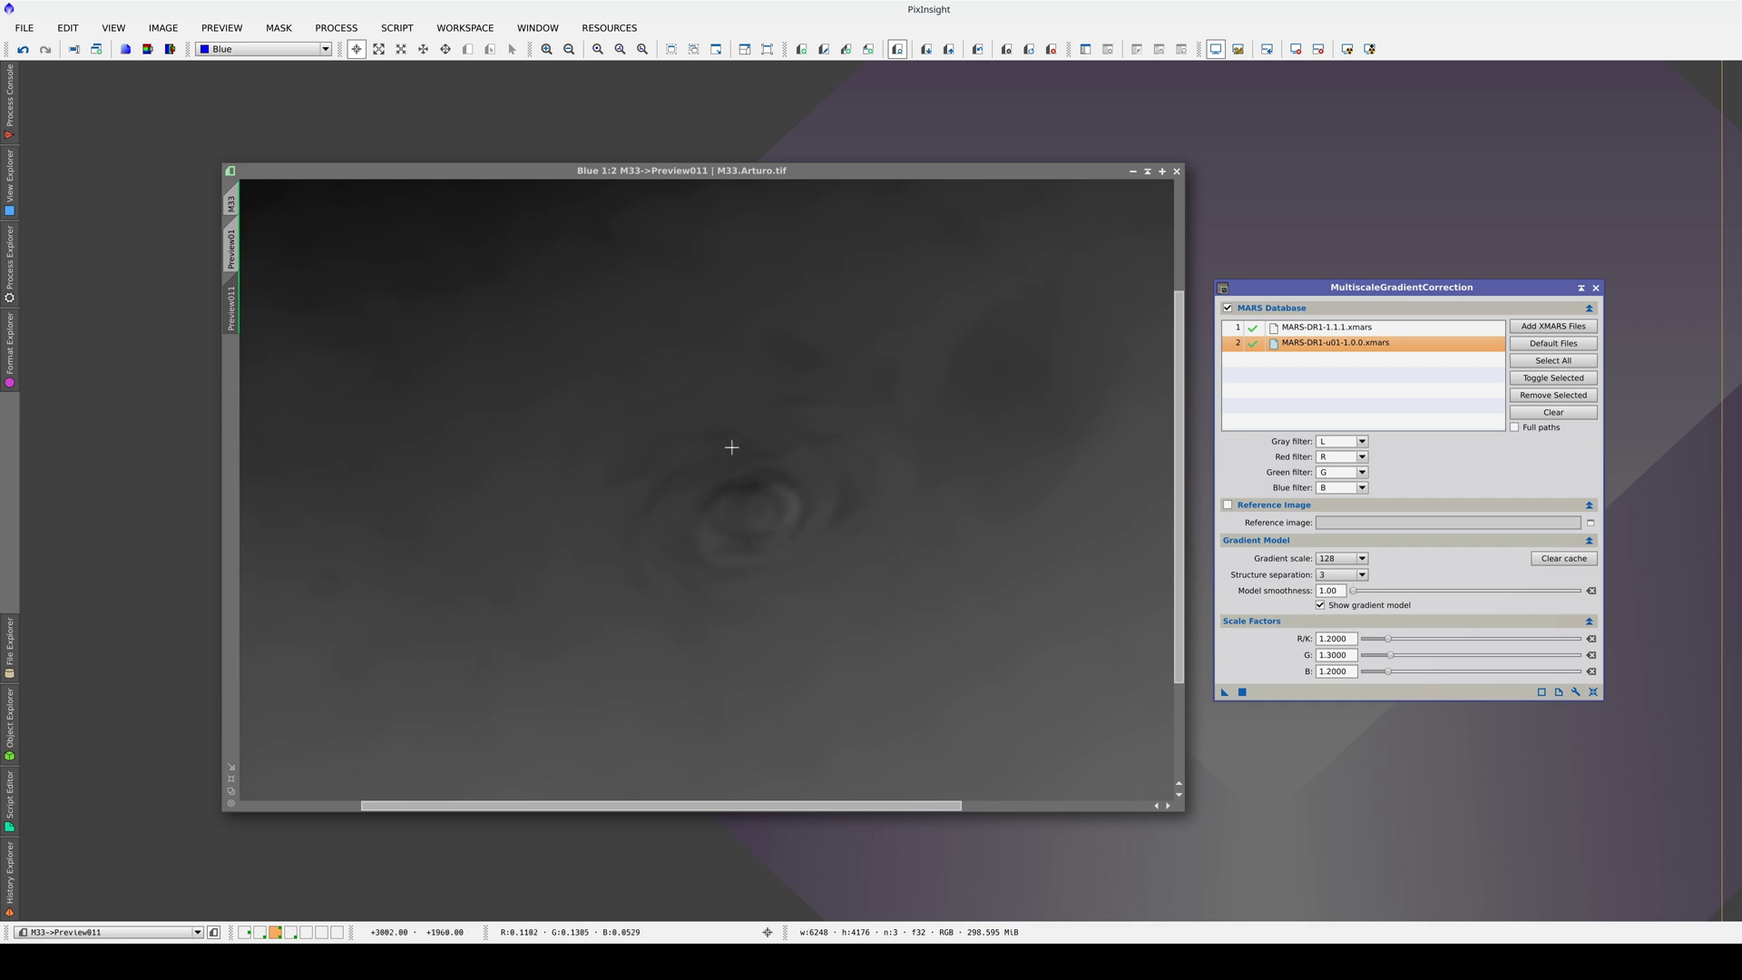
# Compare the blue gradient model with the original preview and return to the model.
pyautogui.click(758, 512)
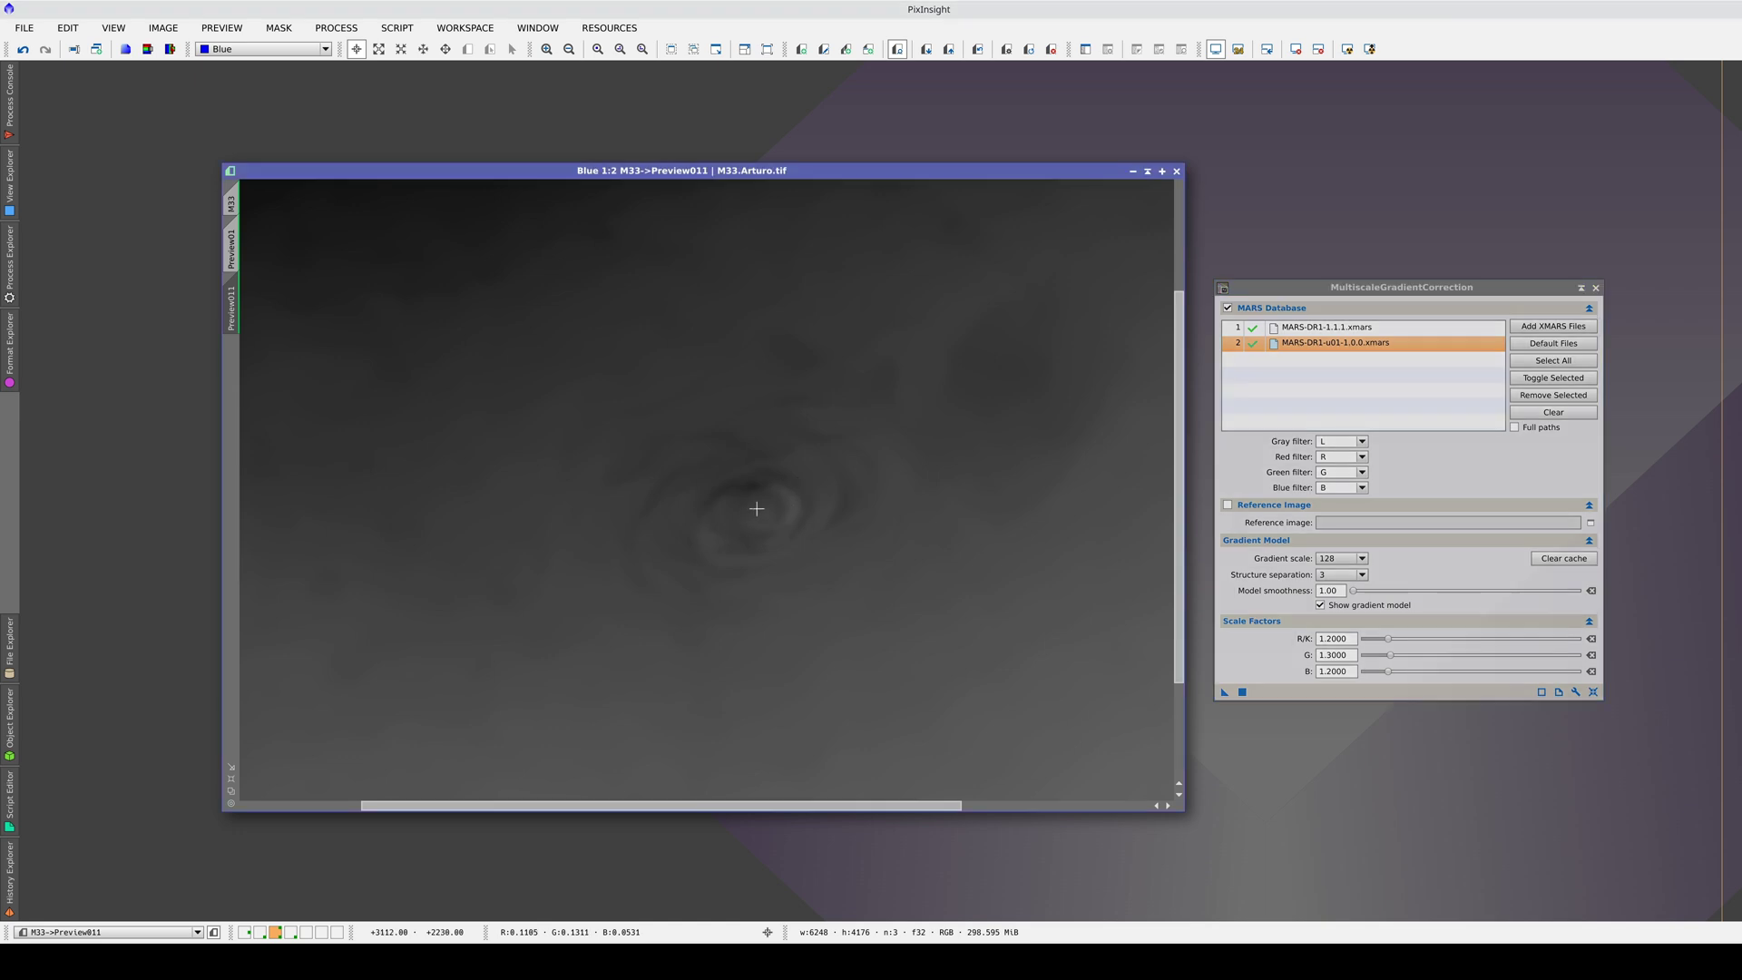
pyautogui.hotkey('ctrl', 'shift', 'z')
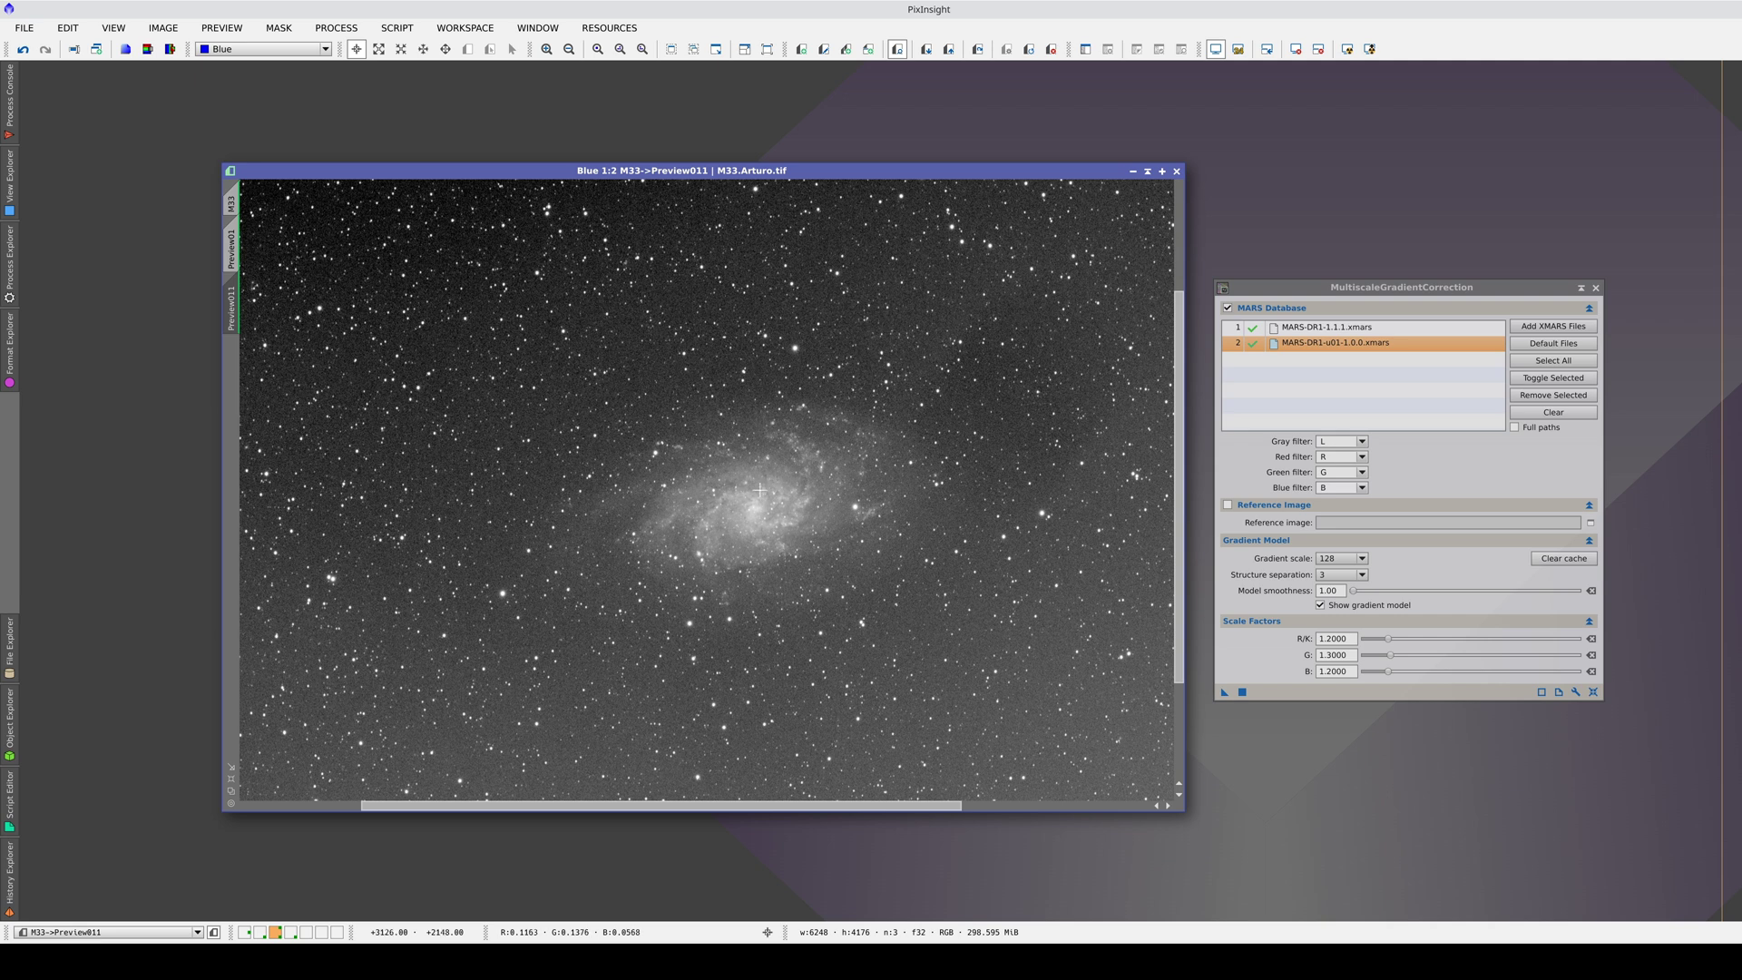
pyautogui.hotkey('ctrl', 'shift', 'z')
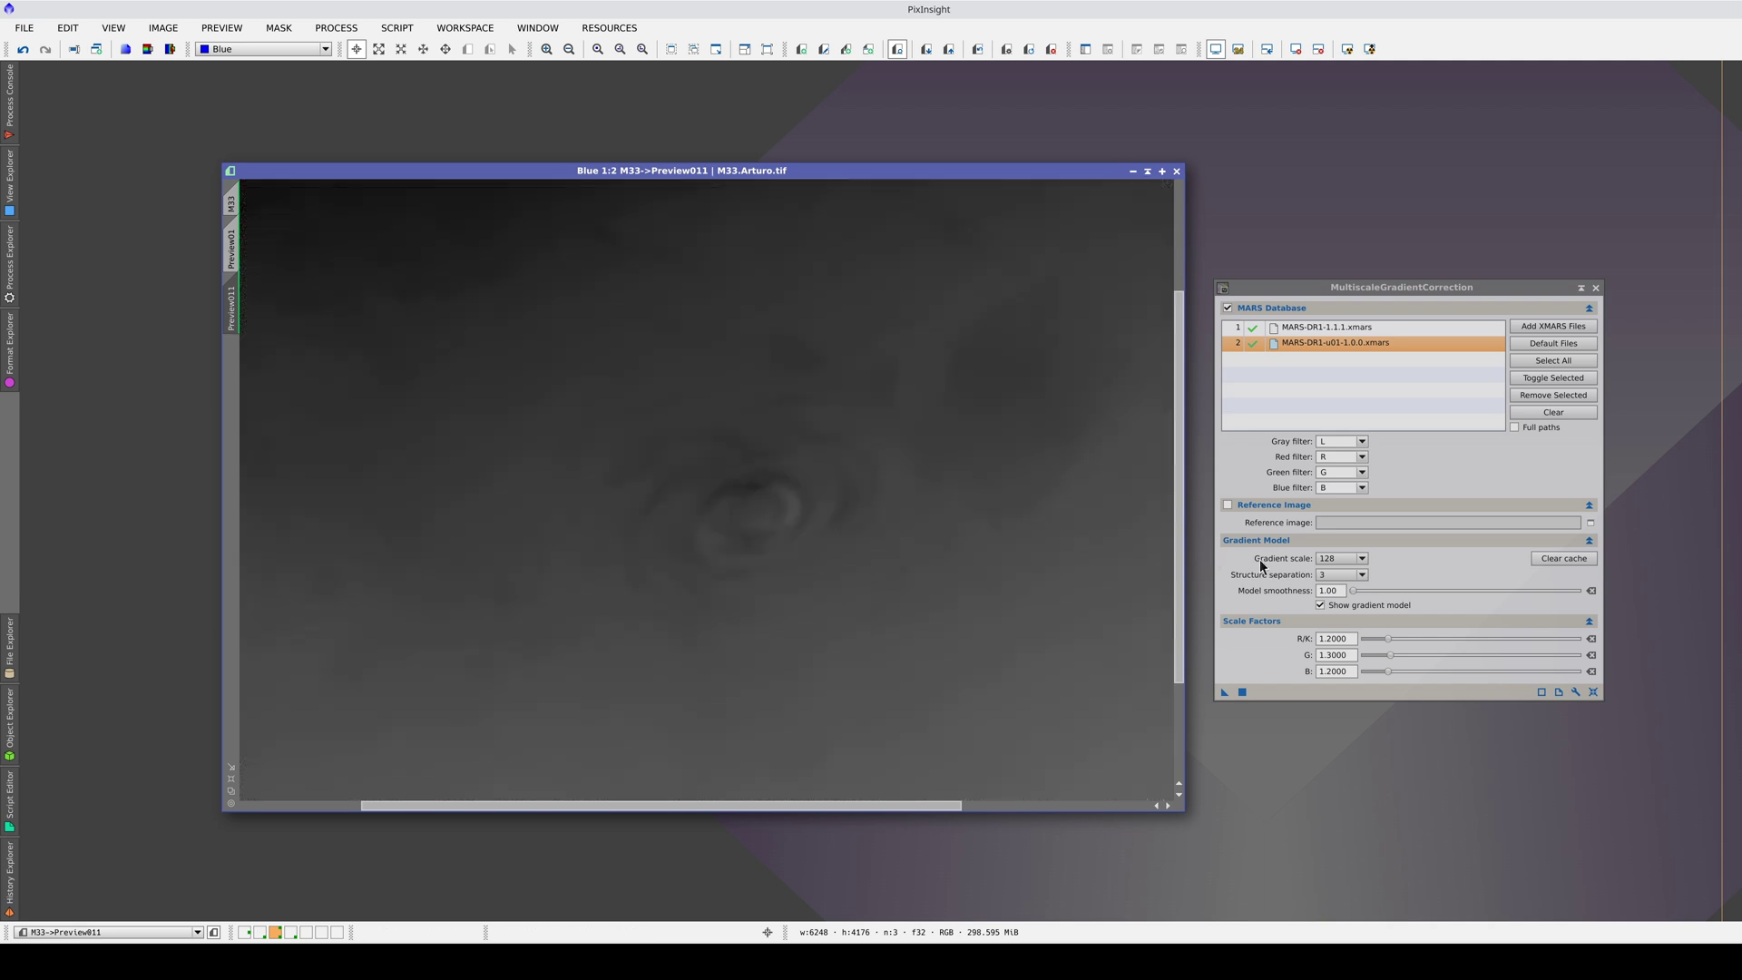
# Change structure separation from 3 to 1 and regenerate the blue-channel gradient model.
pyautogui.click(1333, 573)
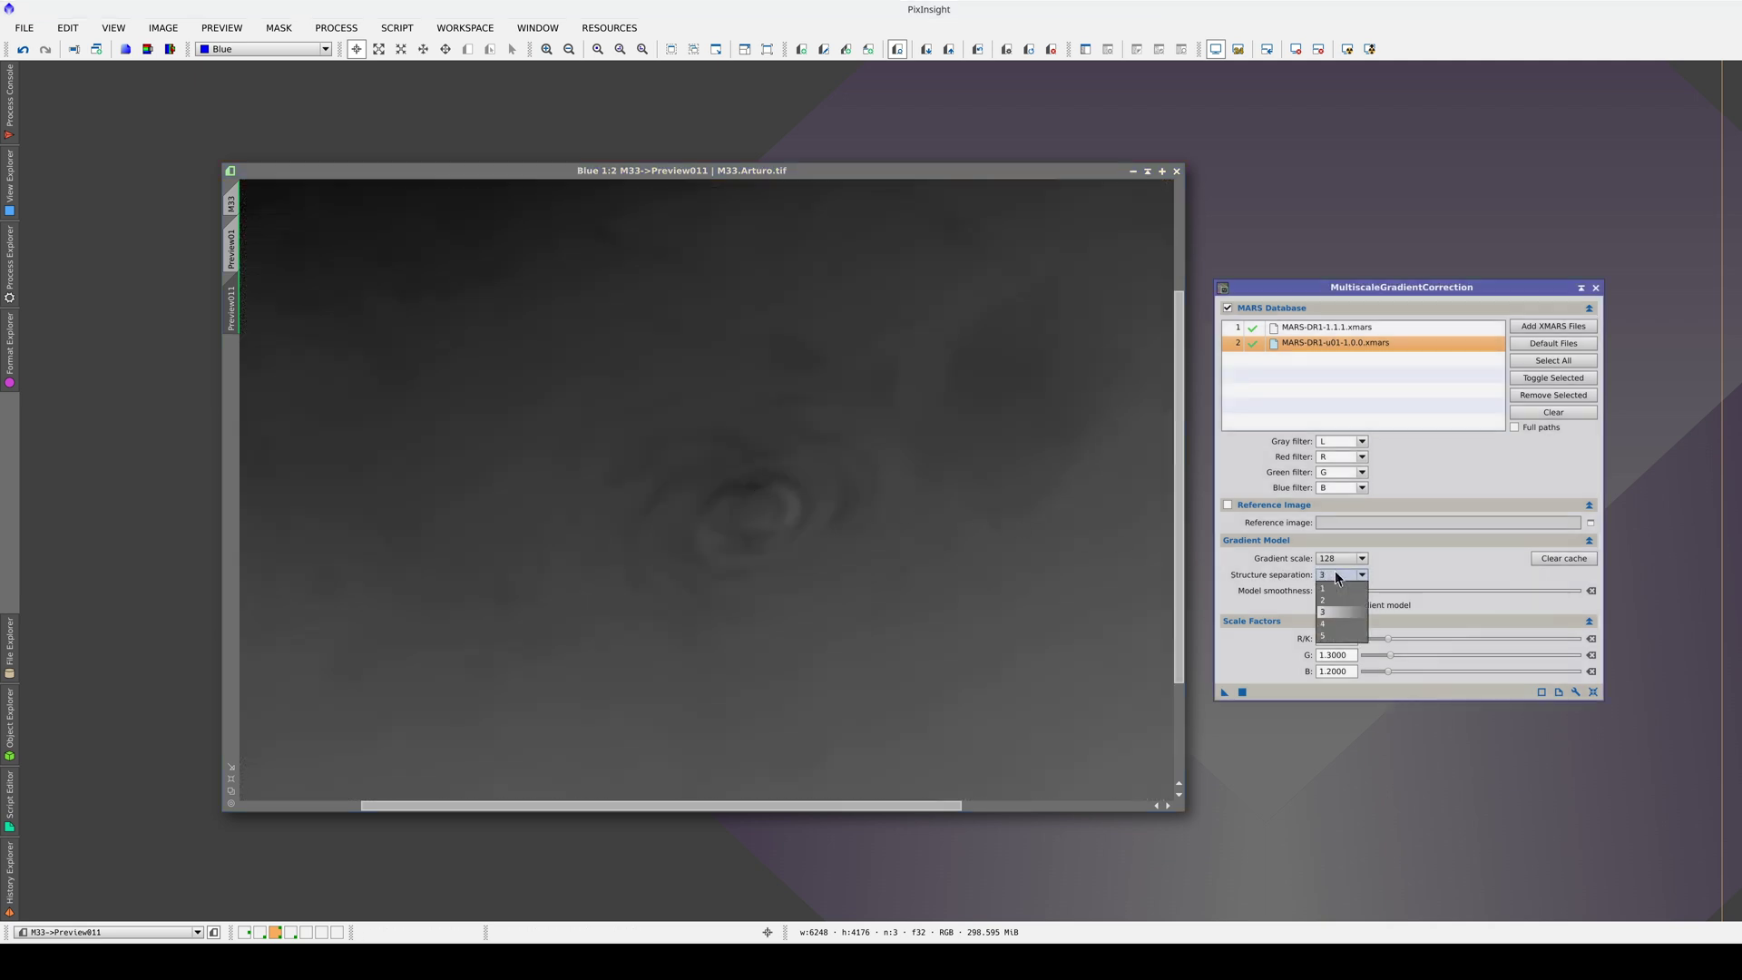
pyautogui.click(1338, 587)
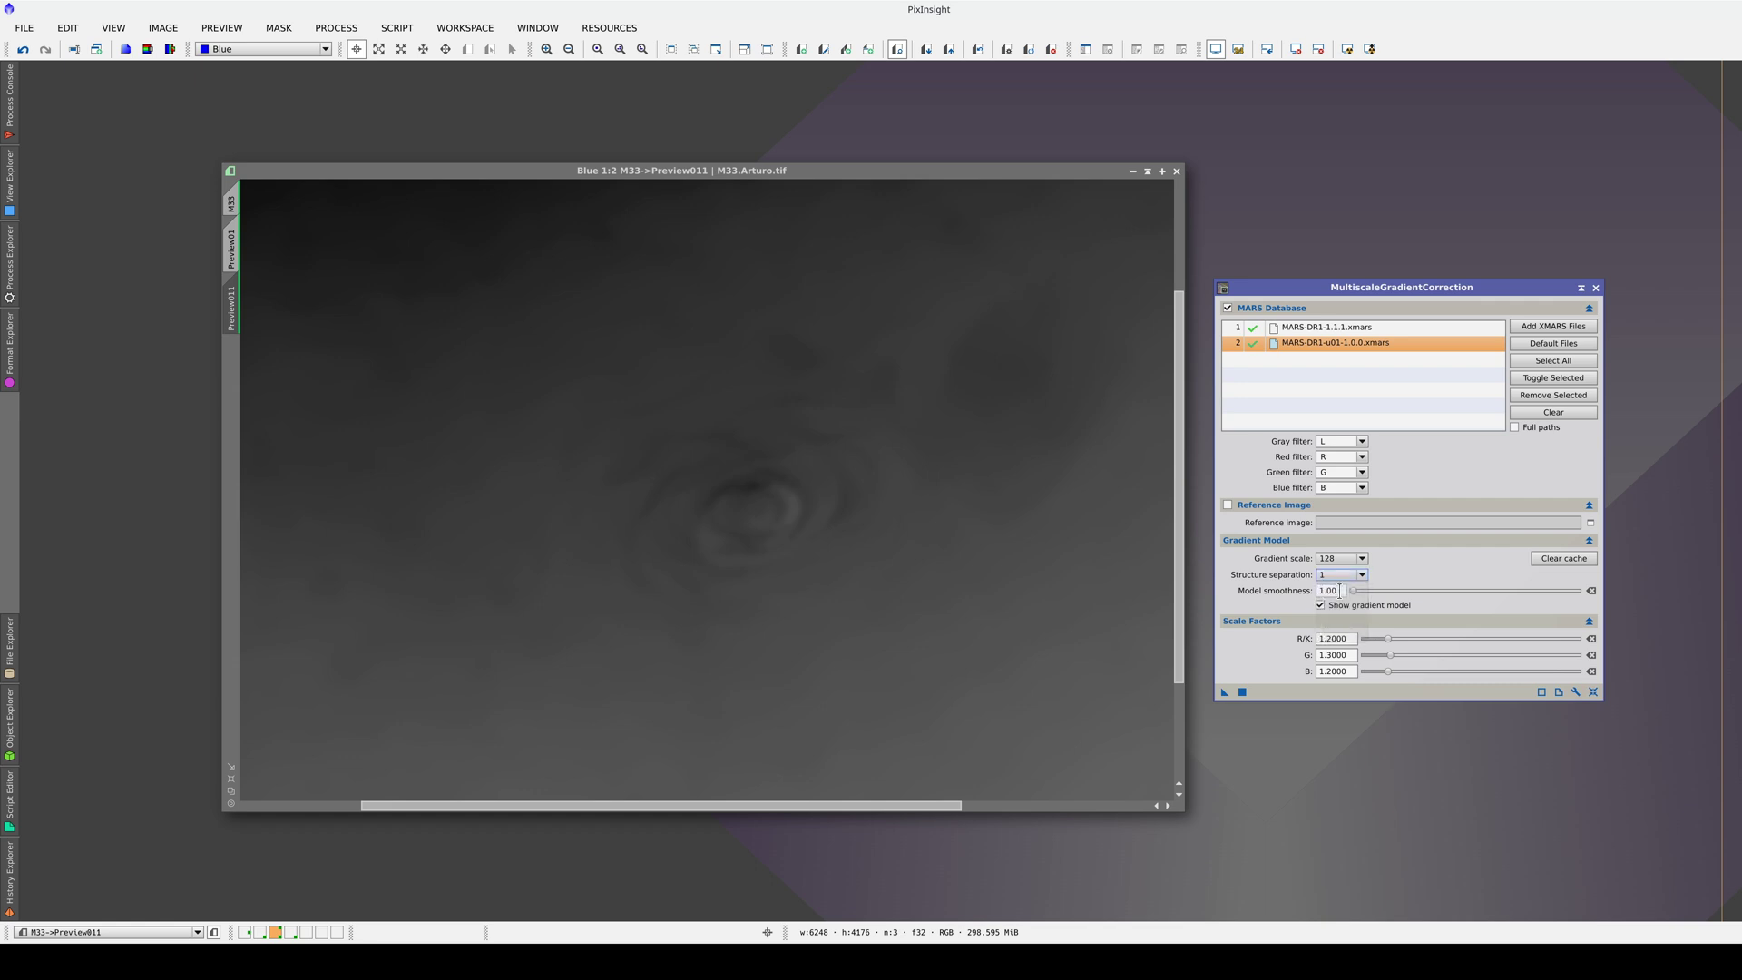
pyautogui.click(1224, 693)
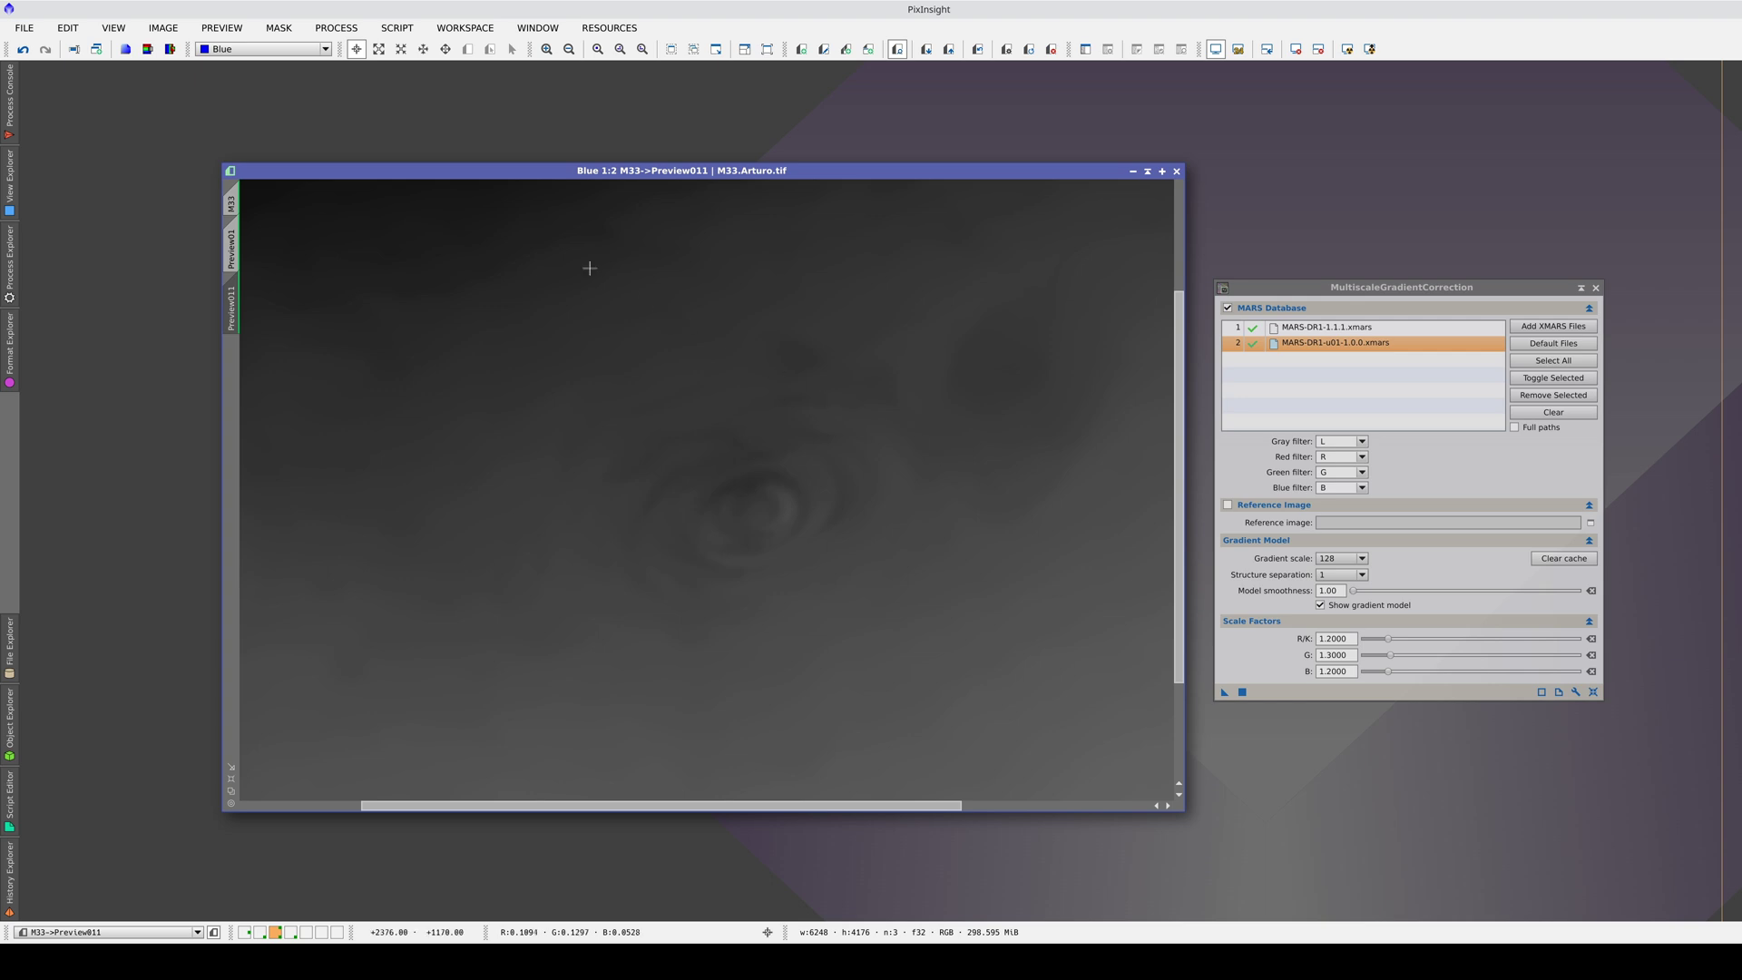
# Show RGB, turn off gradient model output, apply the correction to Preview011, then undo to compare.
pyautogui.click(286, 53)
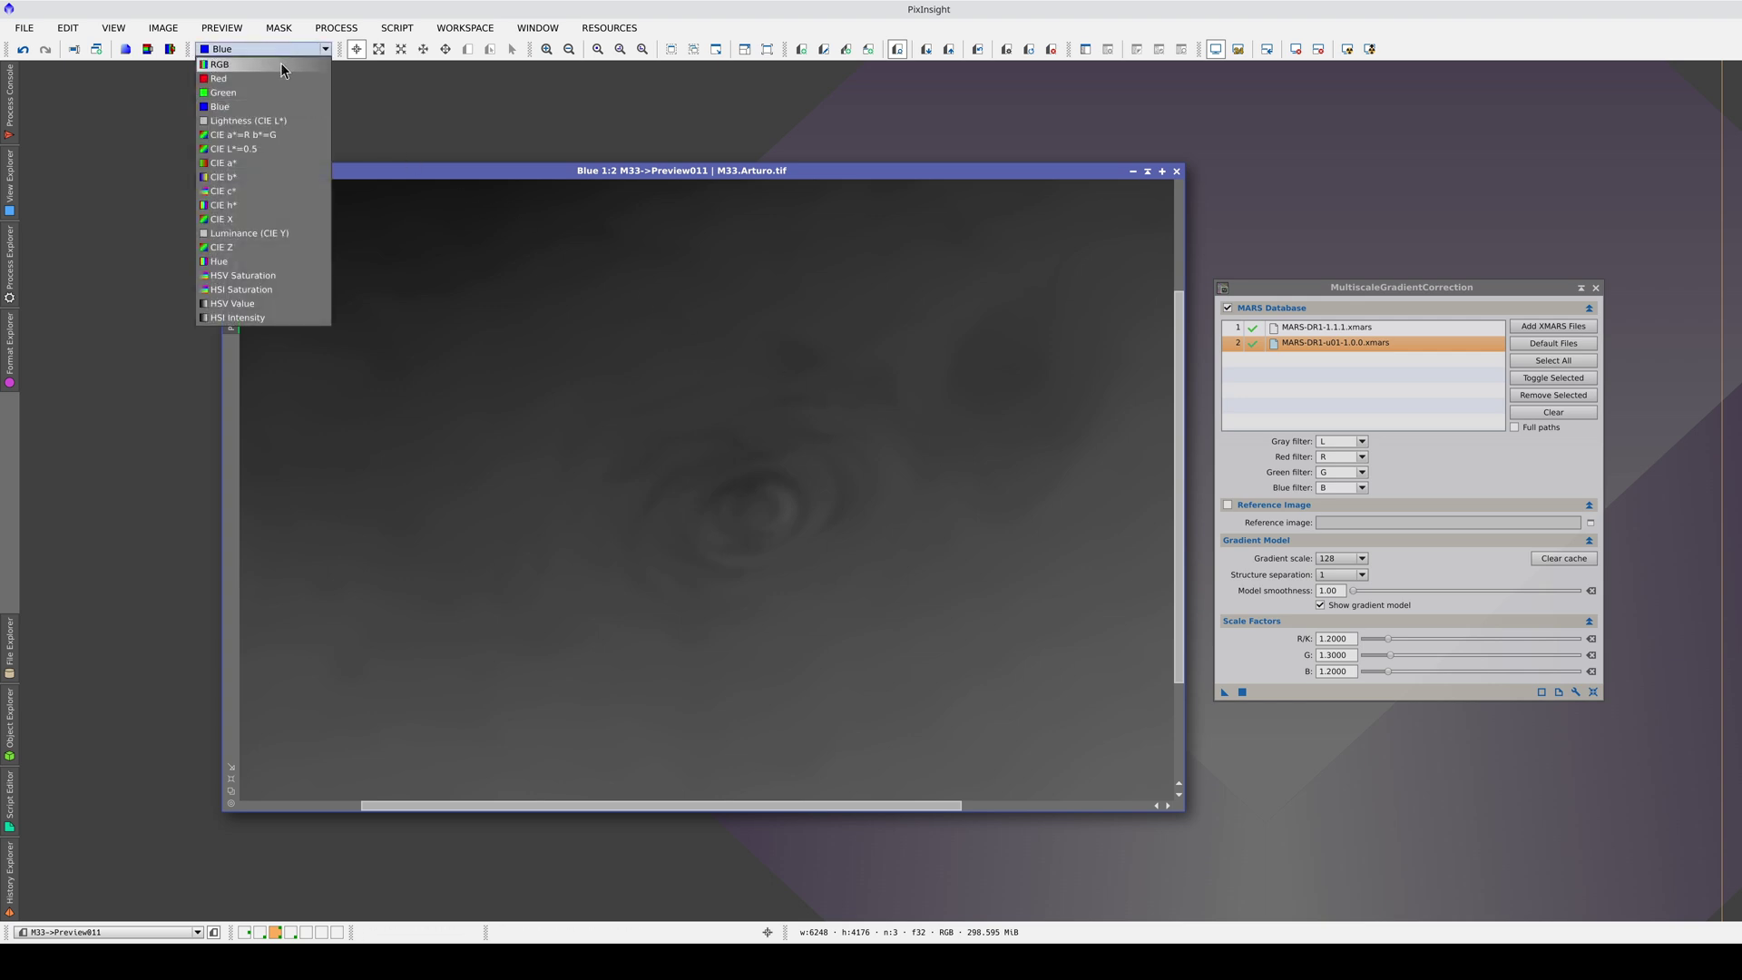
pyautogui.click(285, 61)
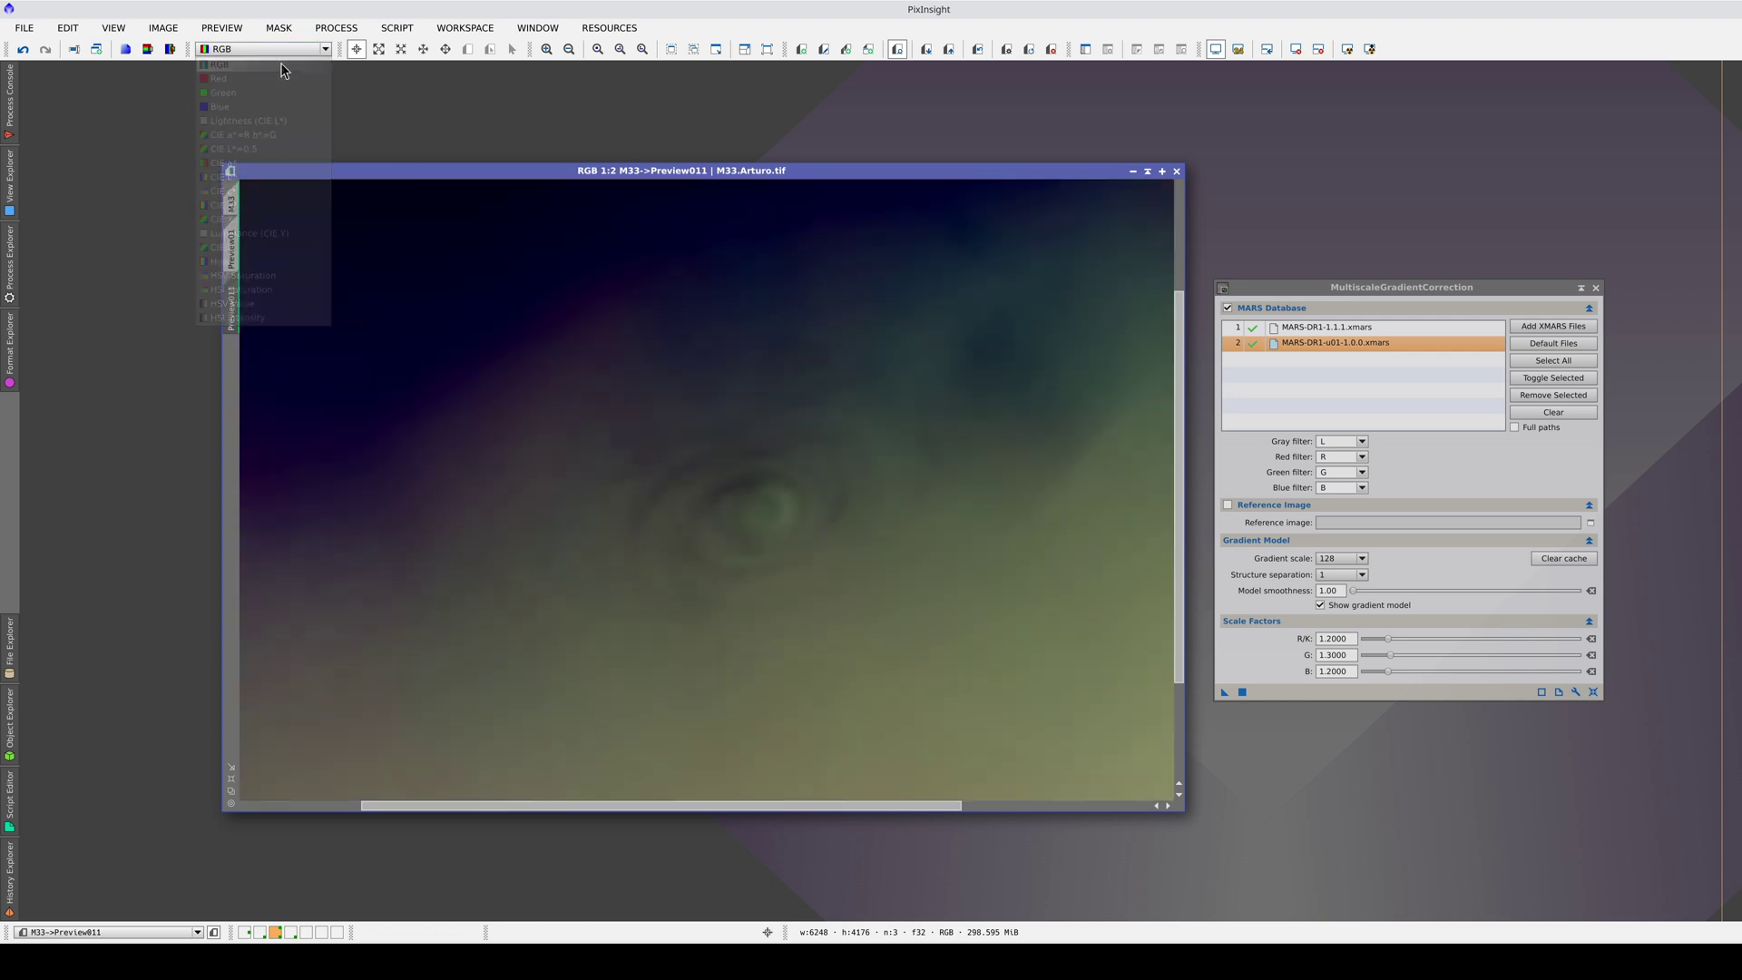
pyautogui.click(1320, 606)
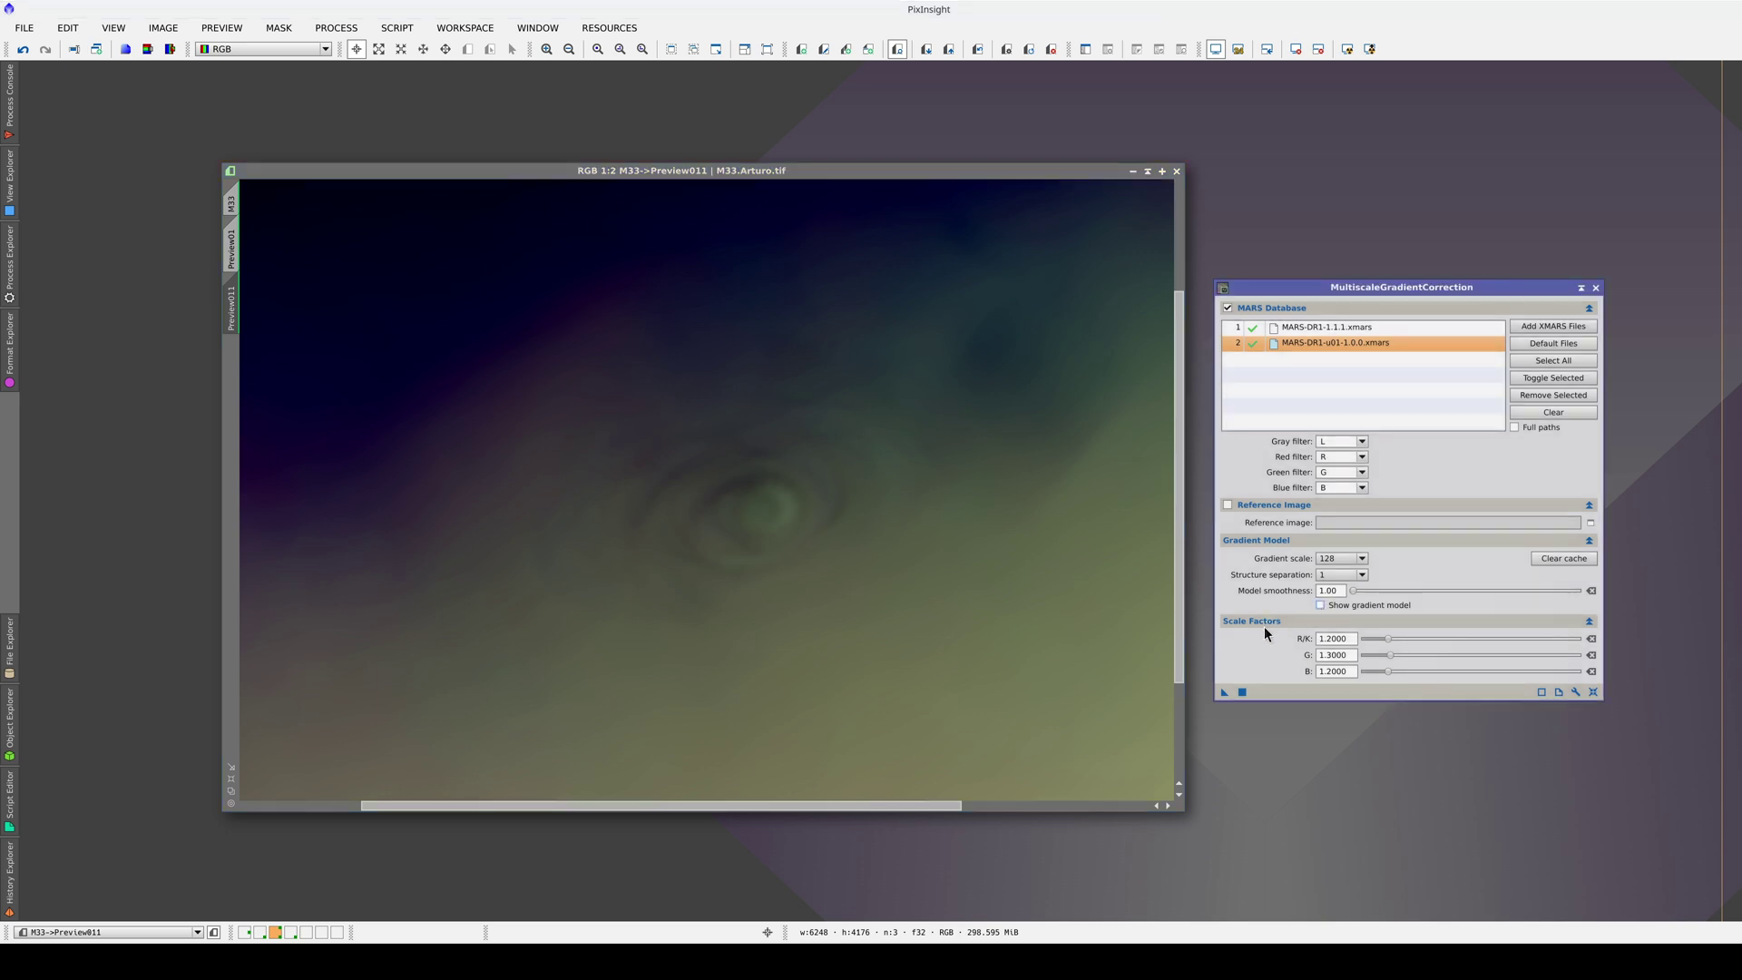
pyautogui.moveTo(1225, 691); pyautogui.dragTo(813, 601)
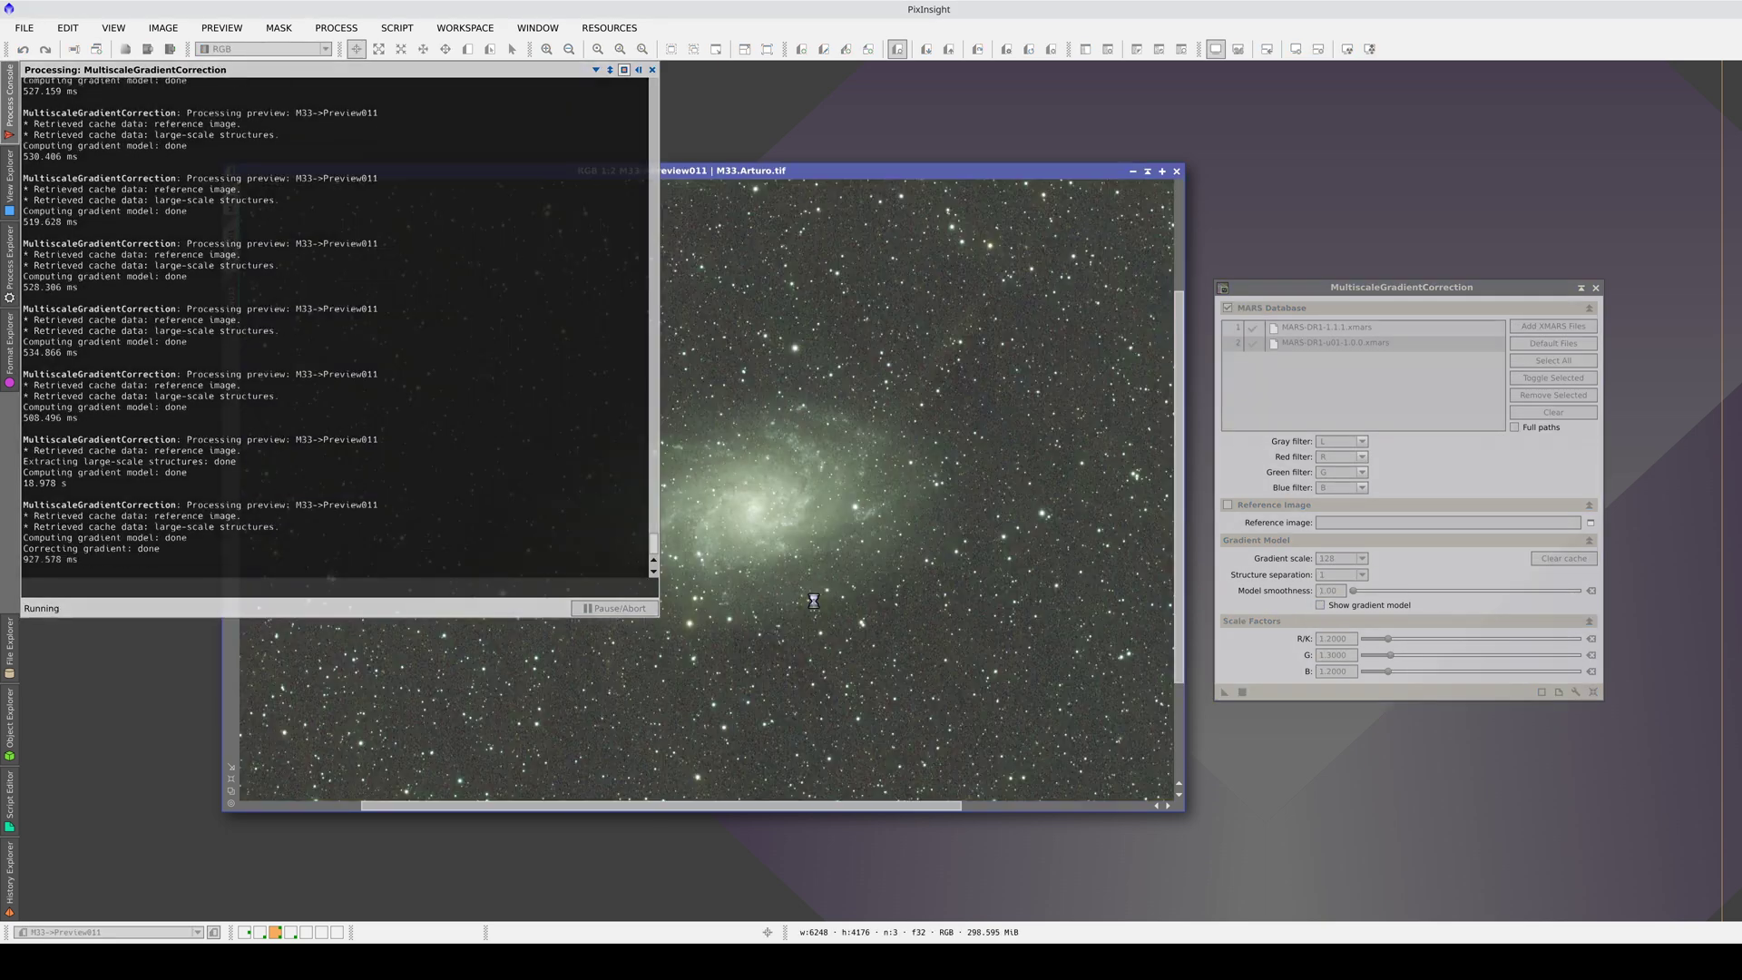
pyautogui.hotkey('ctrl', 'z')
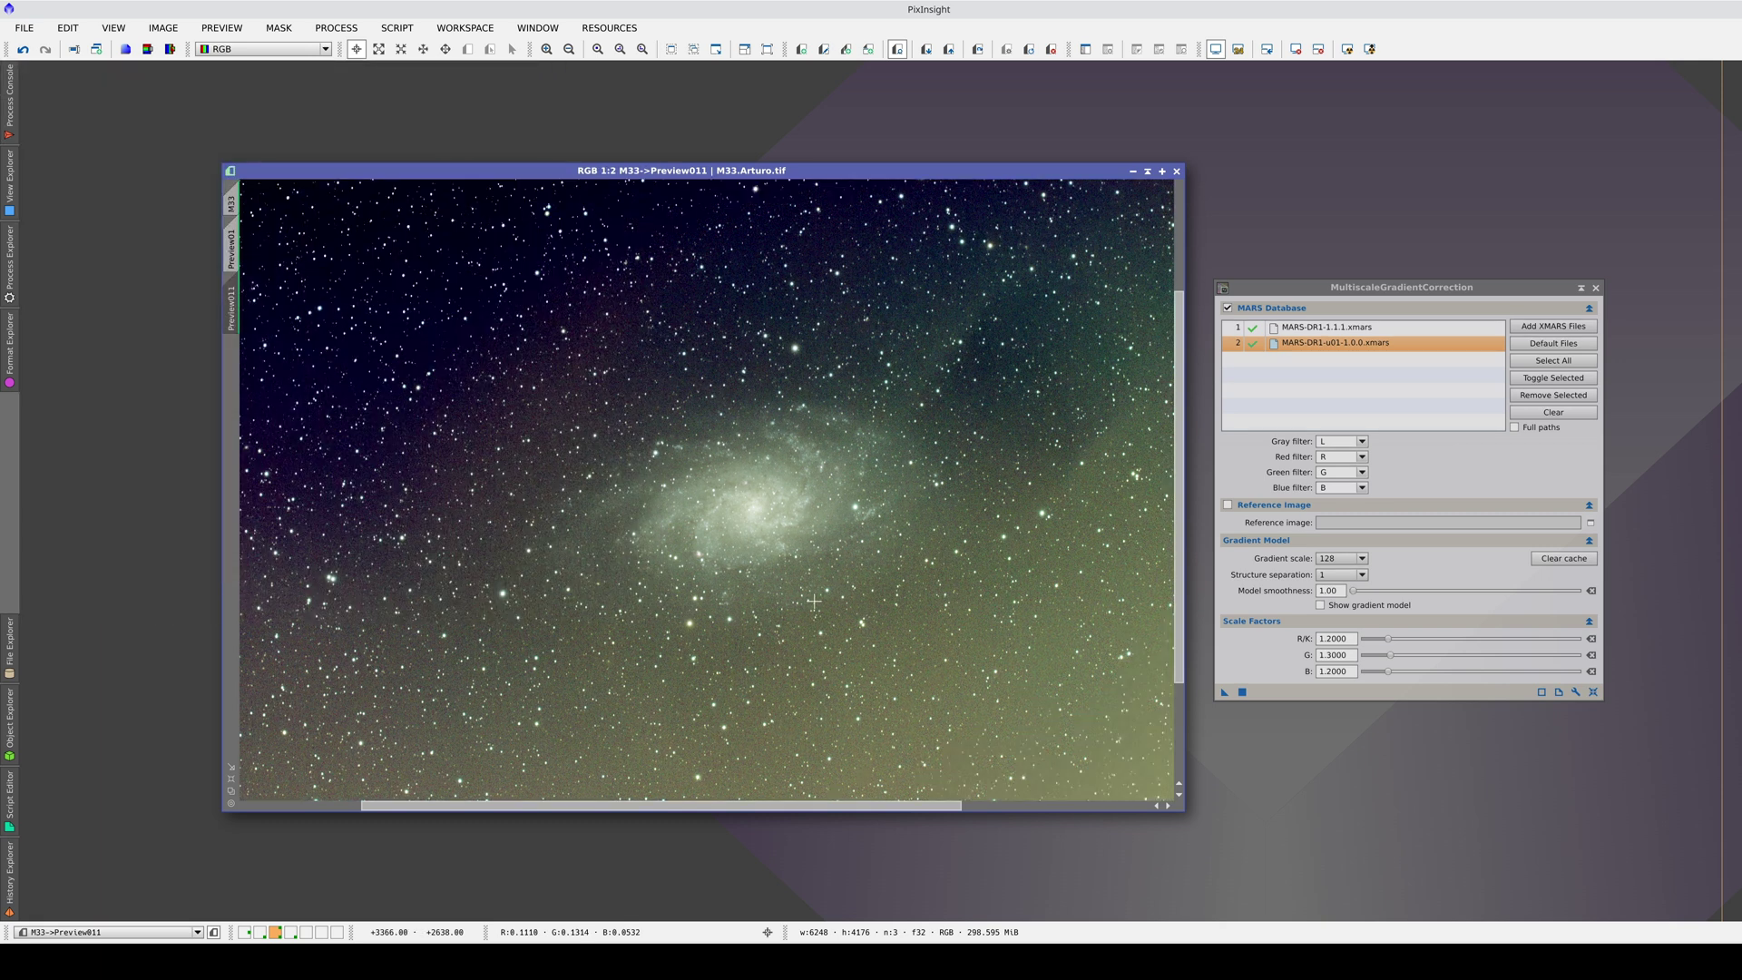